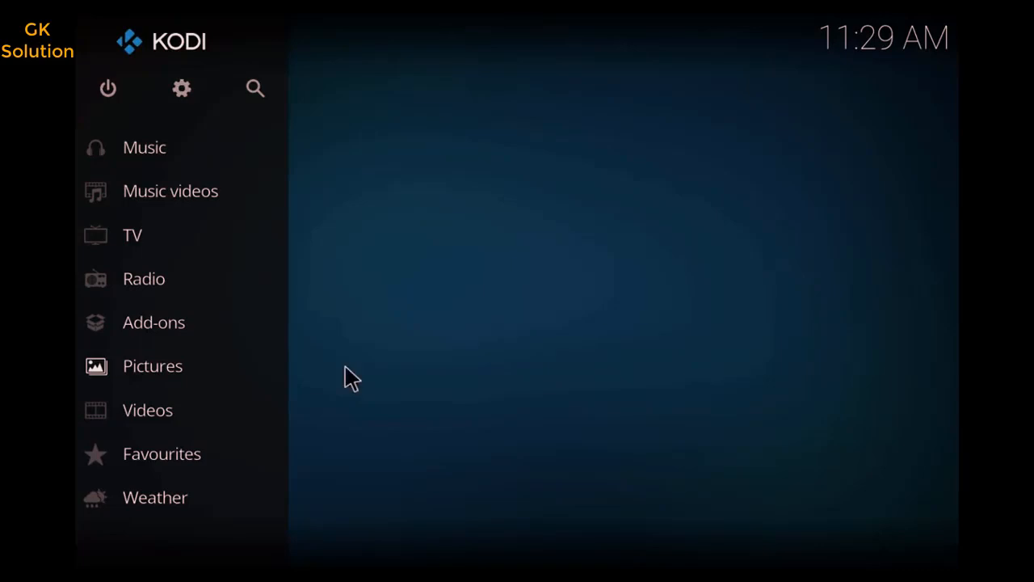
Step: Allow add-on installation from unknown sources in the system's add-on settings and accept the risk warning
left_click(184, 93)
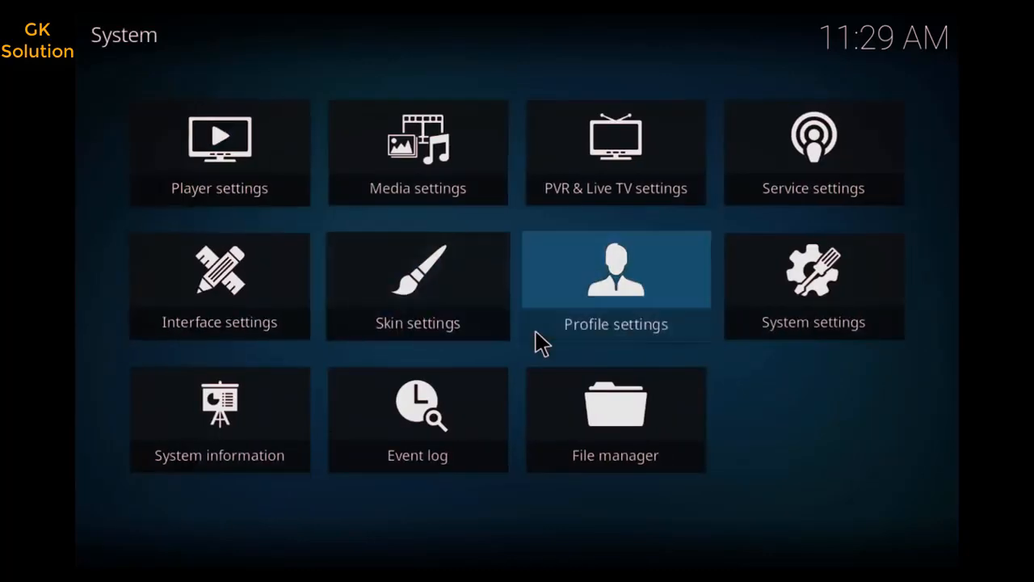
left_click(847, 290)
mouse_move(240, 327)
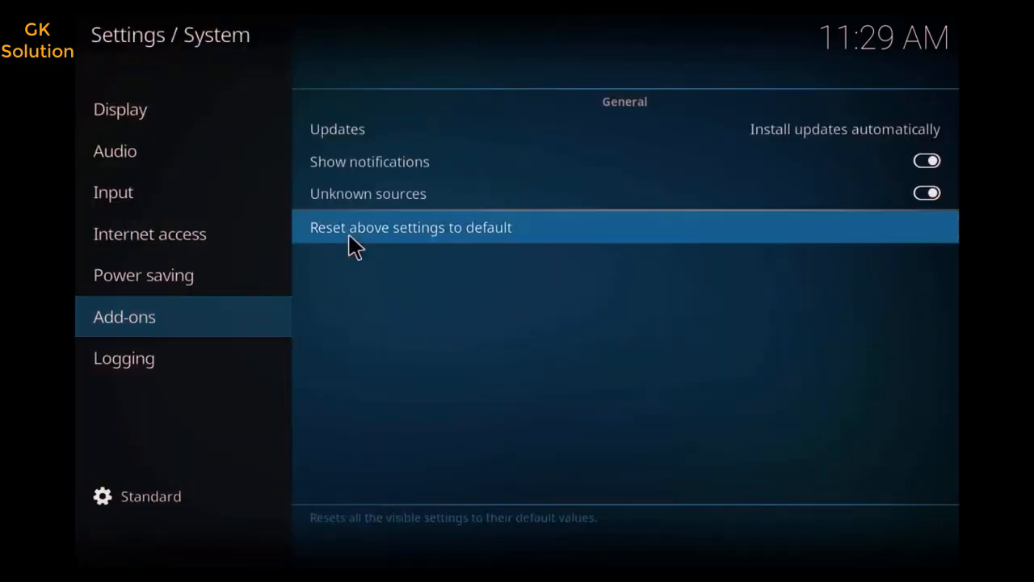
left_click(350, 194)
left_click(353, 198)
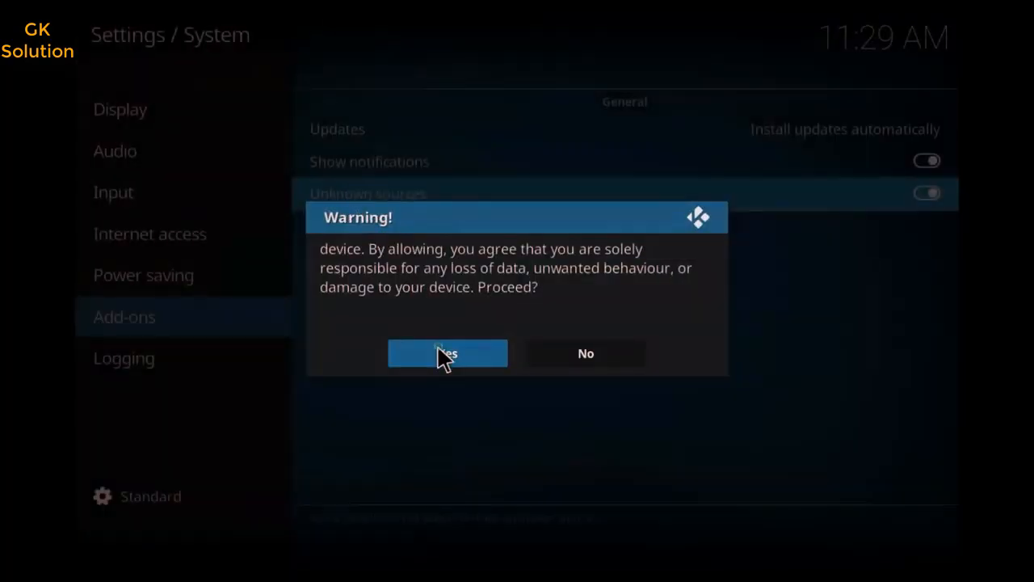
left_click(443, 356)
key("Escape")
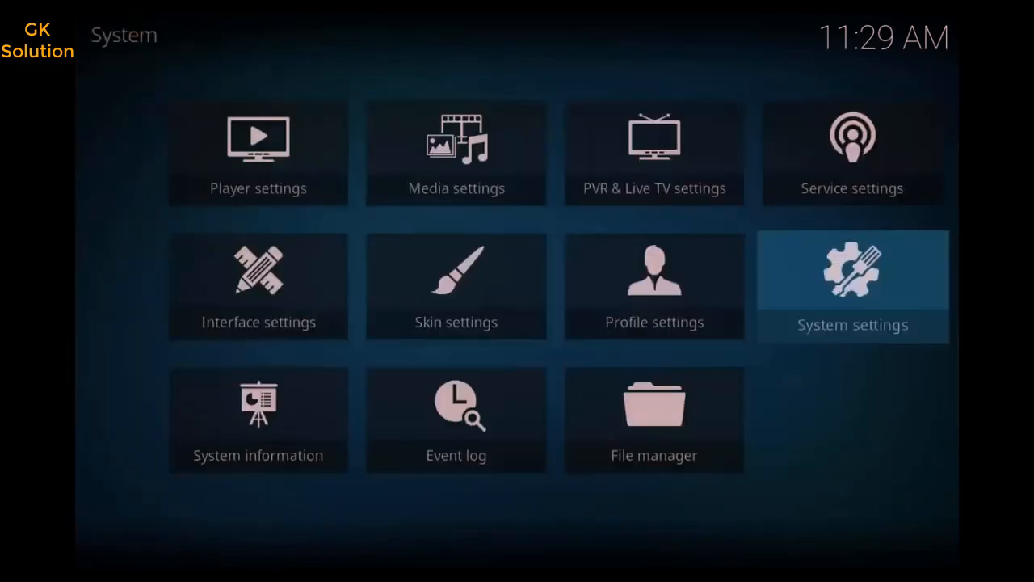
left_click(619, 426)
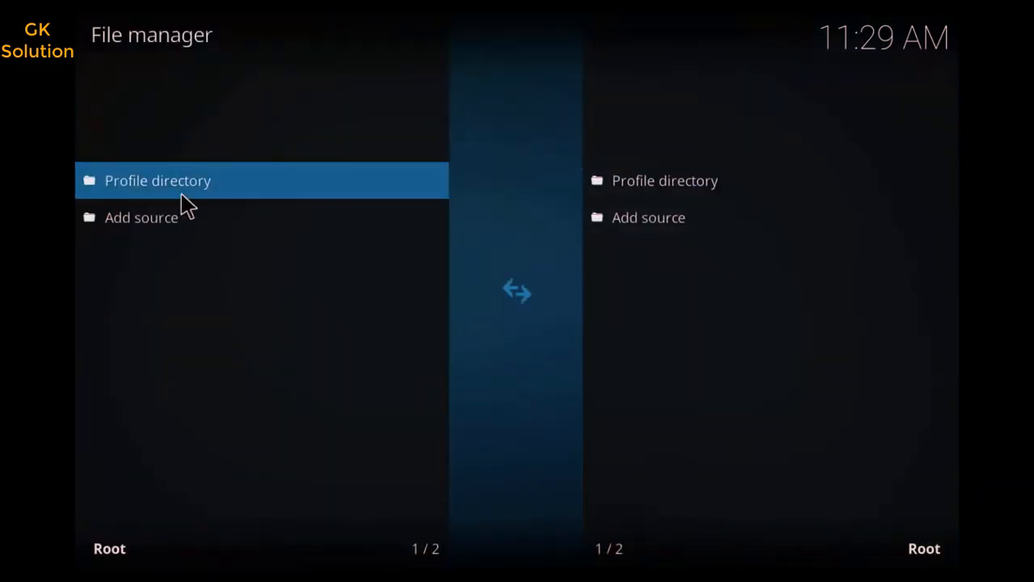
left_click(179, 226)
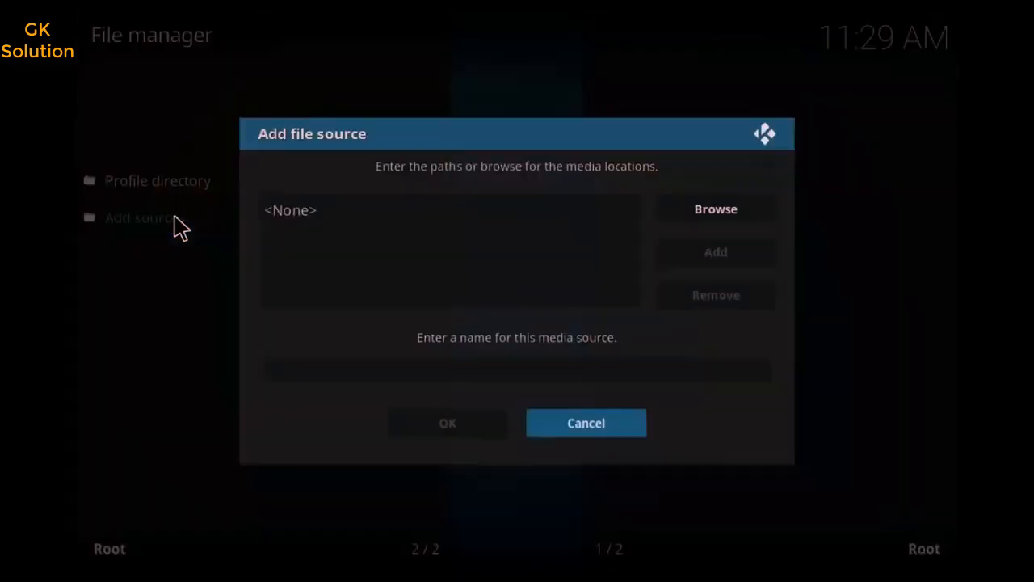
left_click(326, 225)
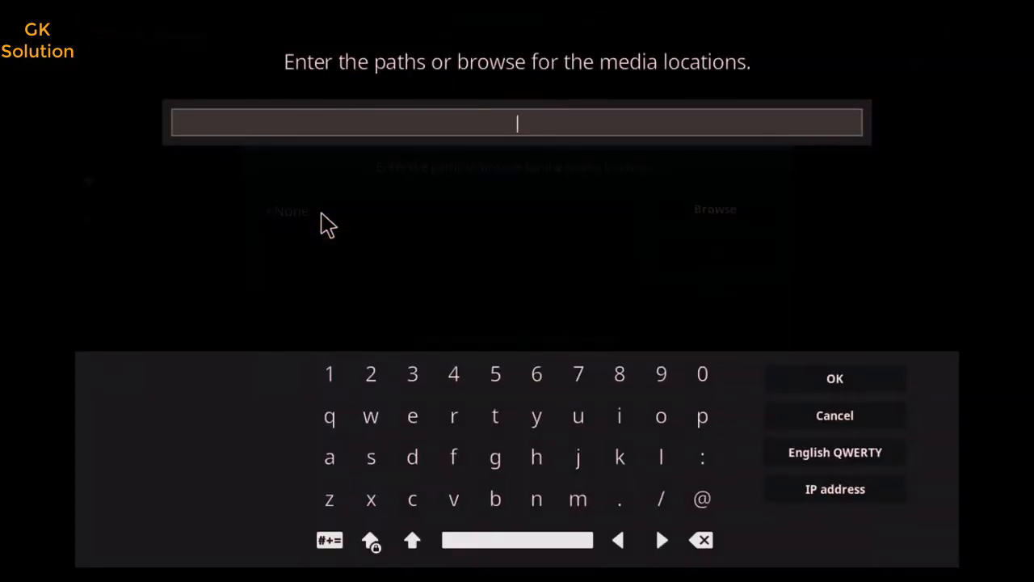
type("http://blamo.teverz.com/")
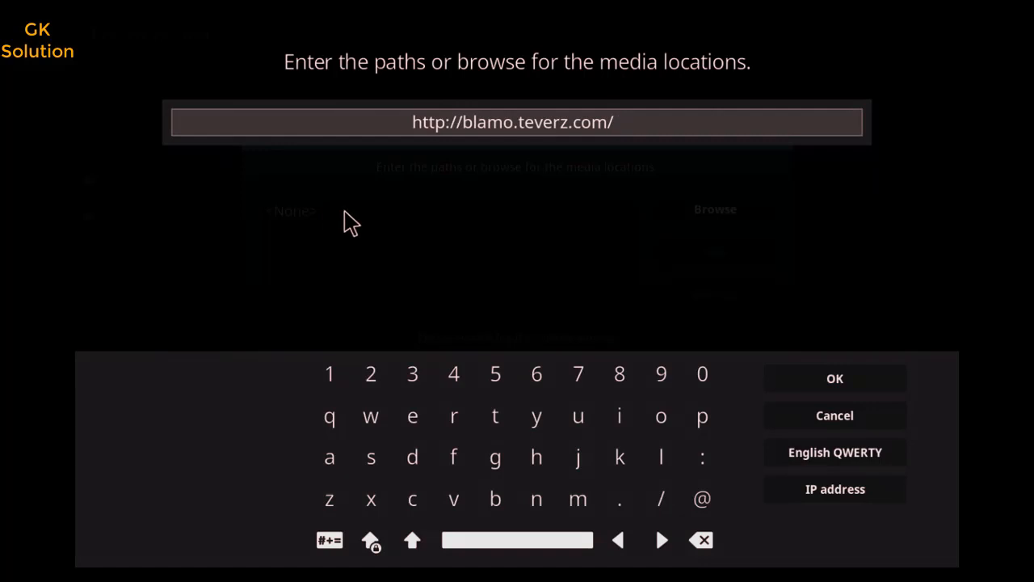
left_click(836, 377)
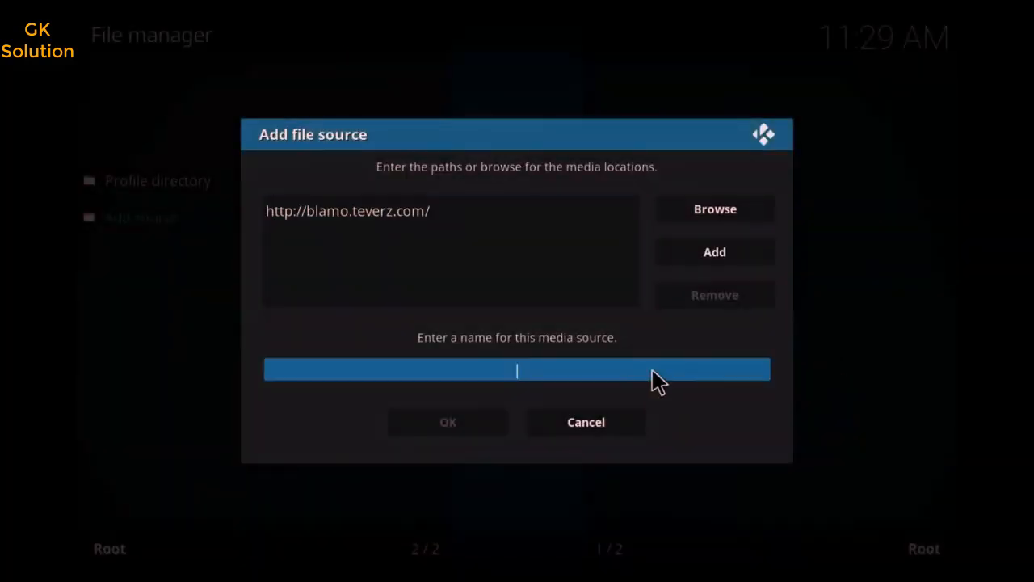
Step: Name the media source nep, save it and return to the home screen
type("b")
key("BackSpace")
type("nep")
left_click(465, 412)
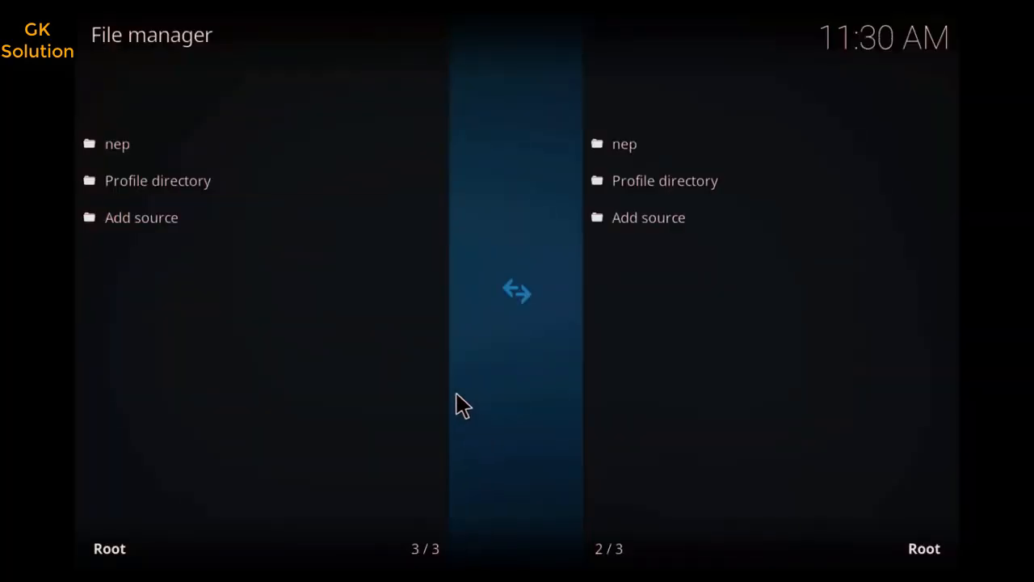
key("Escape")
key("Escape")
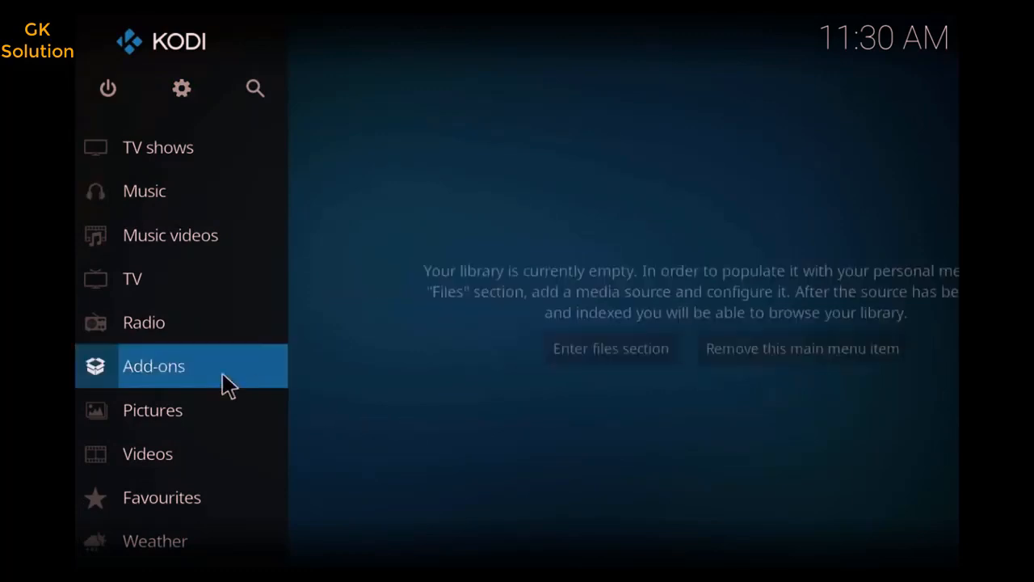
Step: Install the add-on repository from repository.blamo-0.0.3.zip in the nep source
left_click(169, 367)
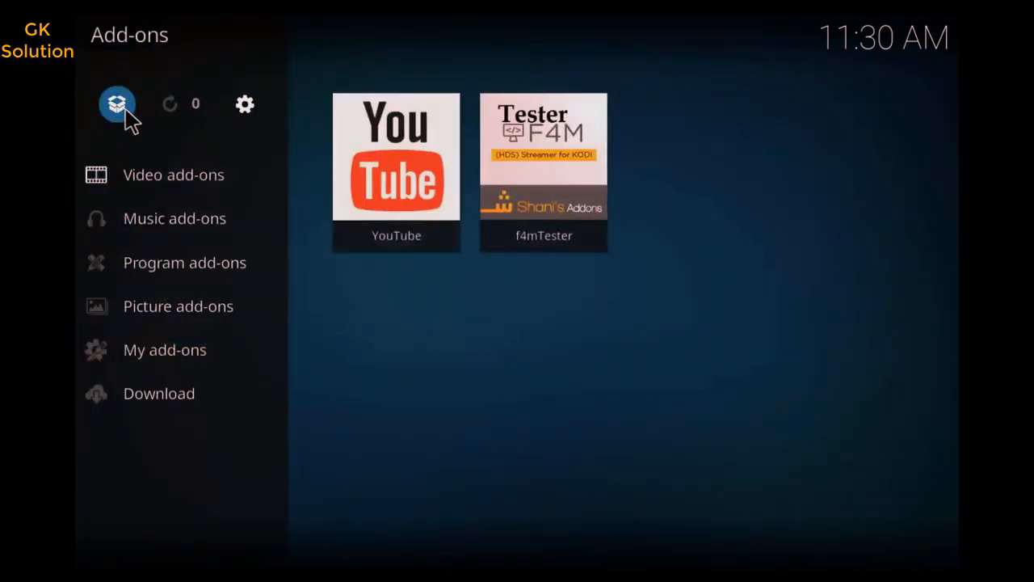
left_click(118, 112)
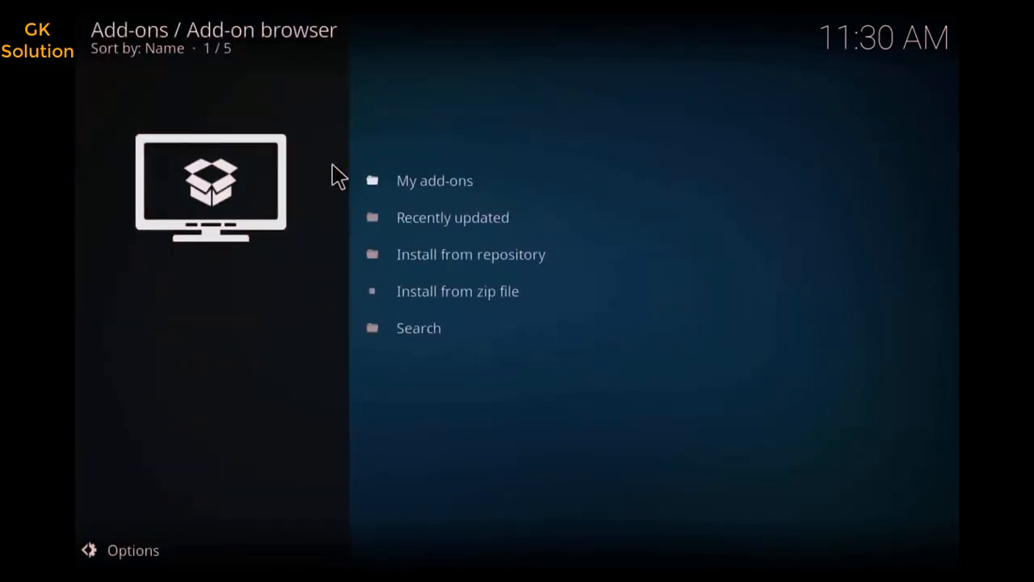
left_click(485, 294)
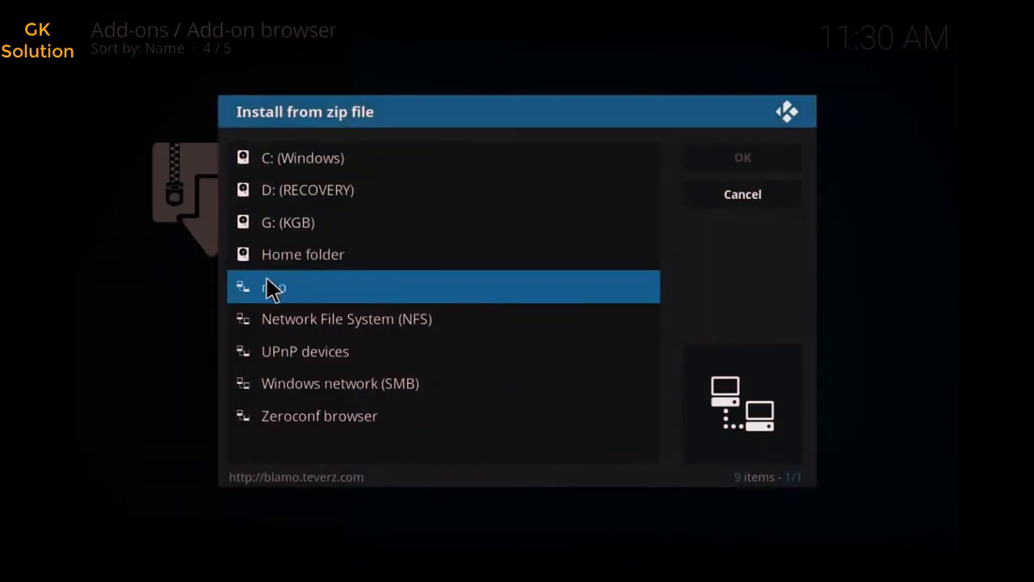
left_click(302, 289)
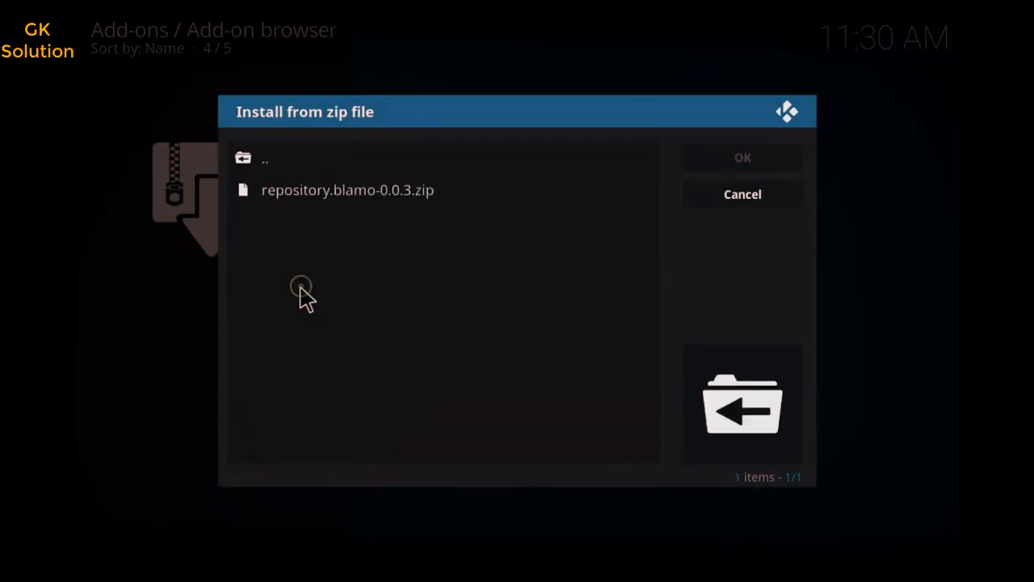
left_click(382, 194)
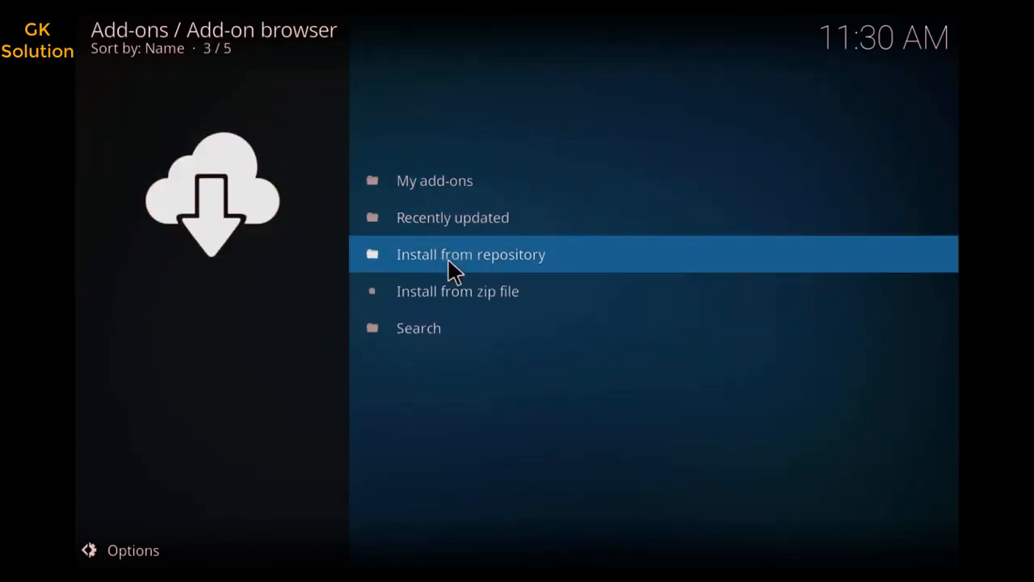
Step: Install the Neptune Rising video add-on from Blamo Repo and select it in the add-on list
left_click(455, 259)
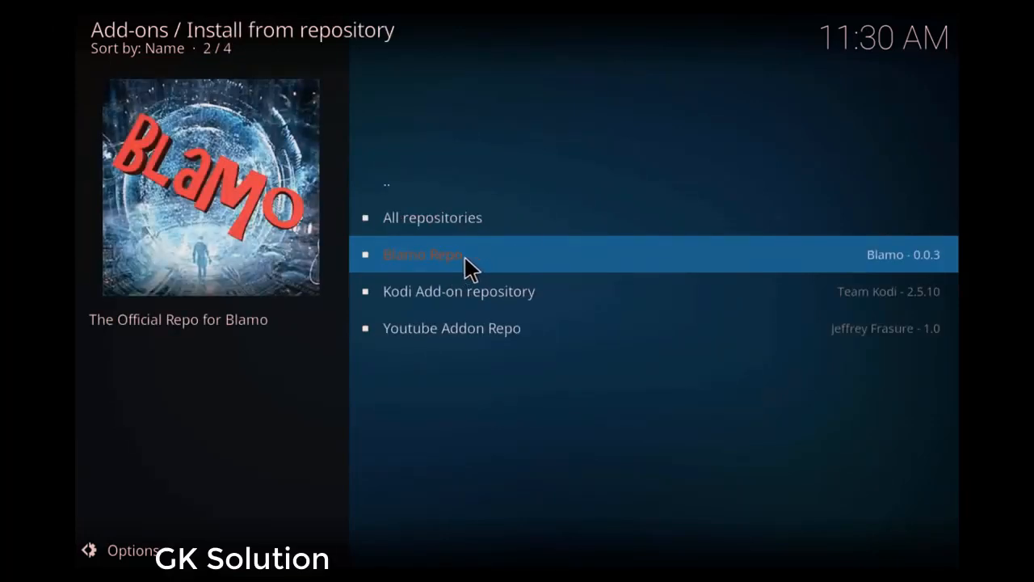
left_click(465, 257)
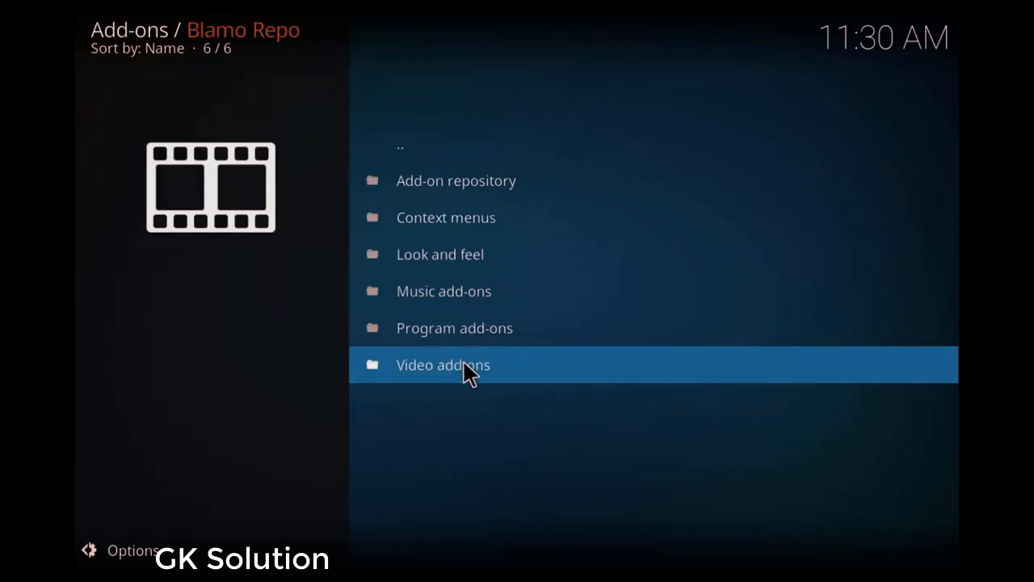
left_click(465, 368)
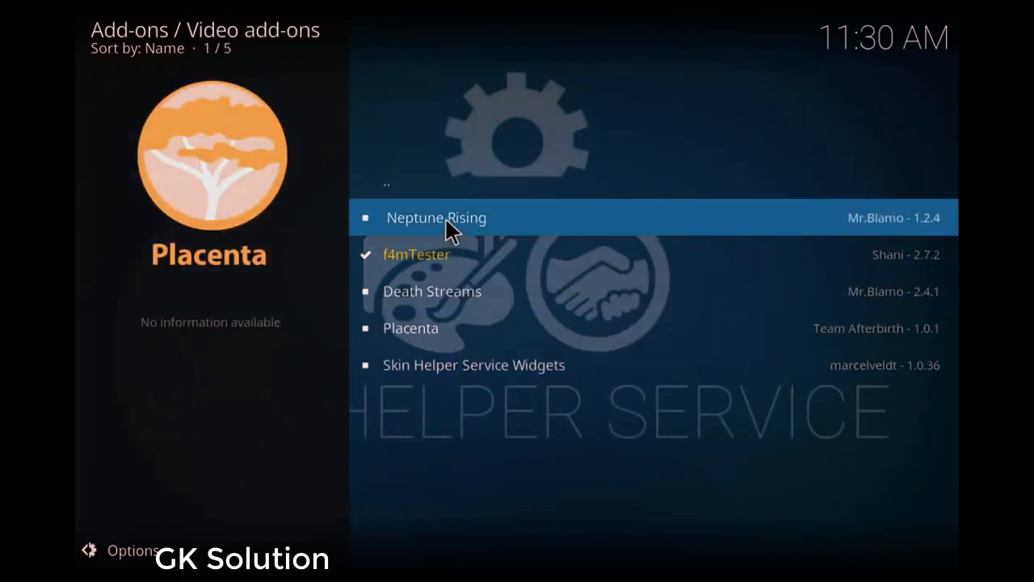
left_click(446, 218)
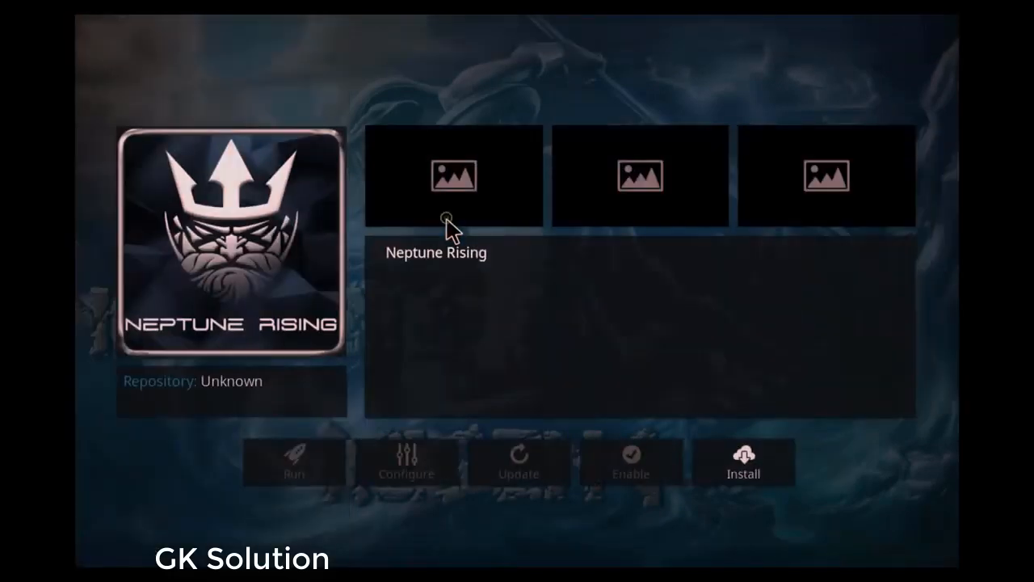
left_click(741, 455)
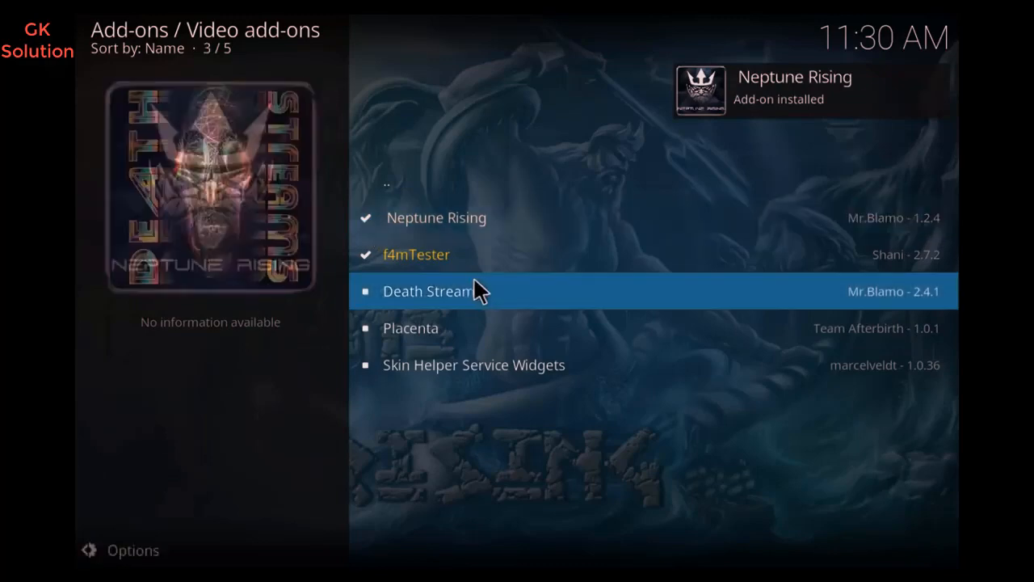
left_click(466, 217)
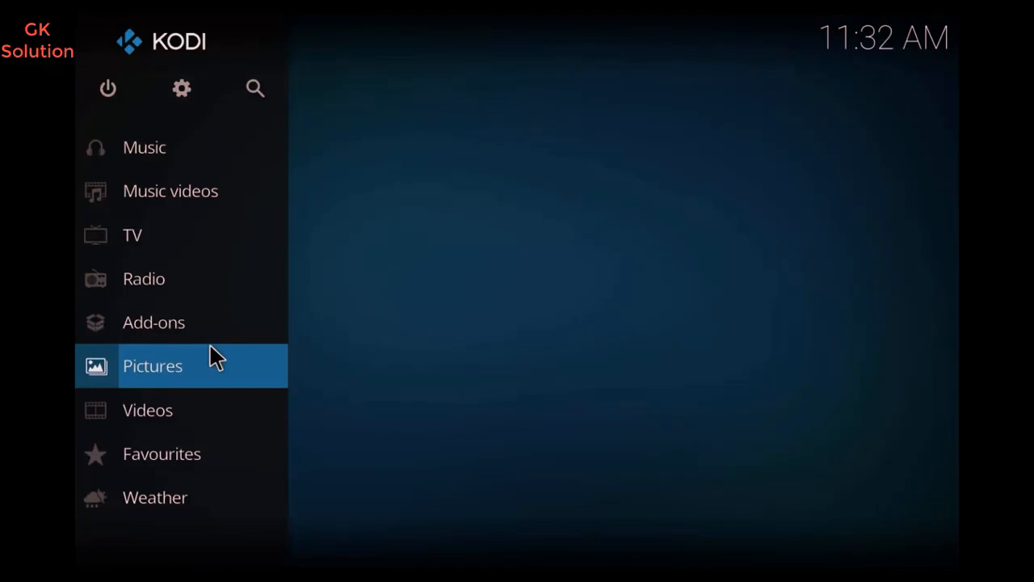
Step: From the home screen, enable unknown sources for add-ons in the system settings and agree to the warning
left_click(183, 89)
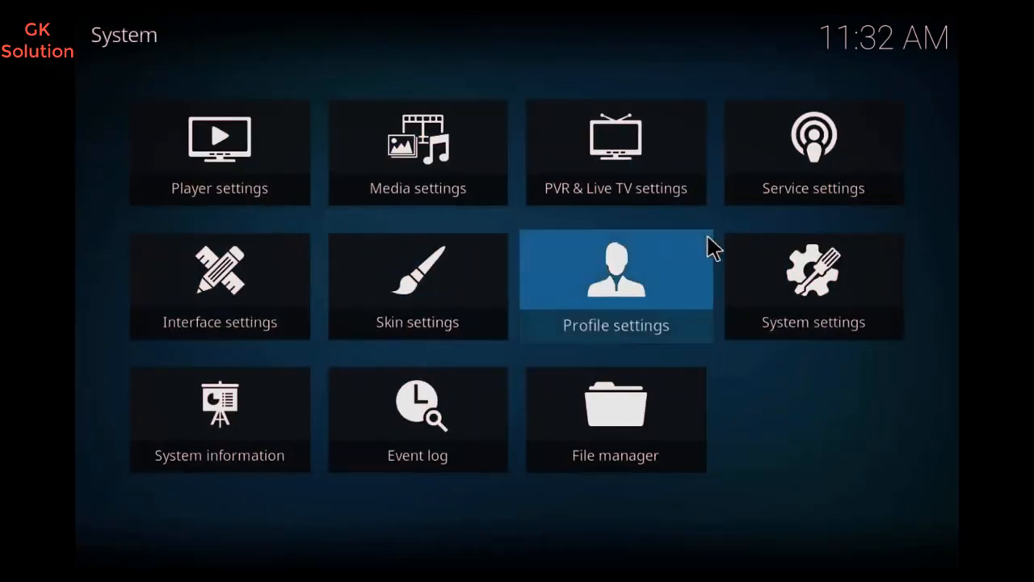
left_click(821, 288)
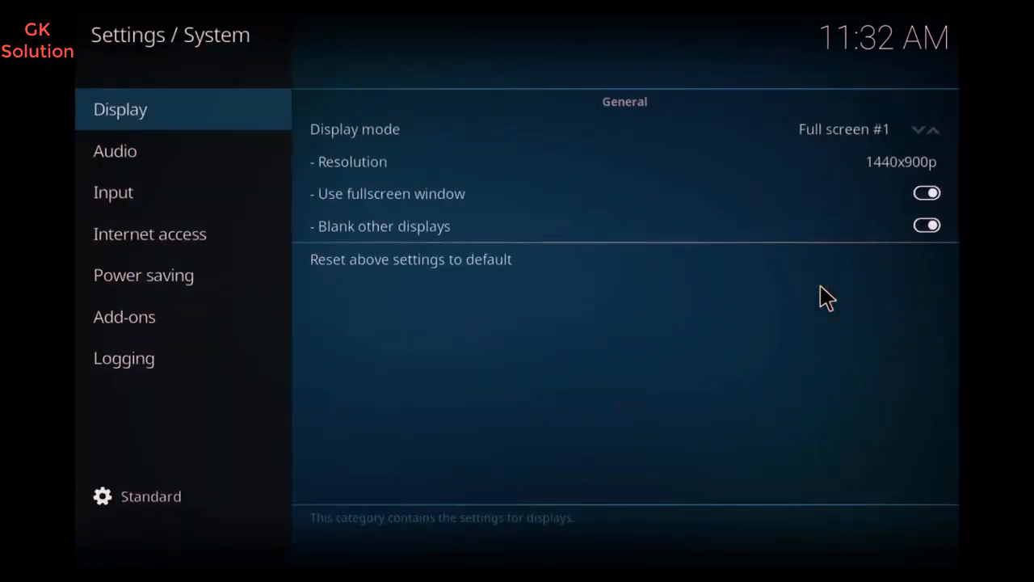
mouse_move(179, 320)
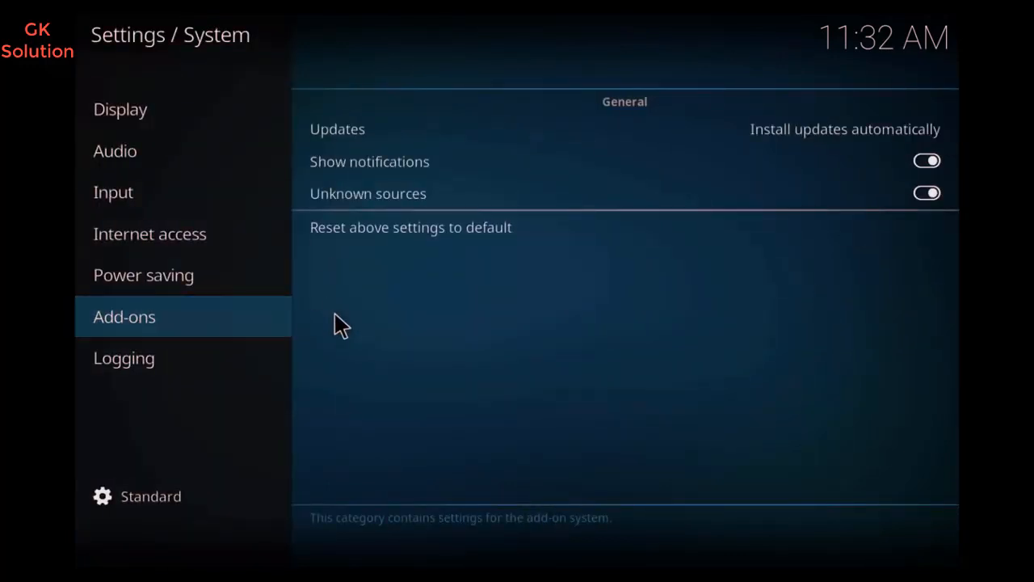
left_click(341, 196)
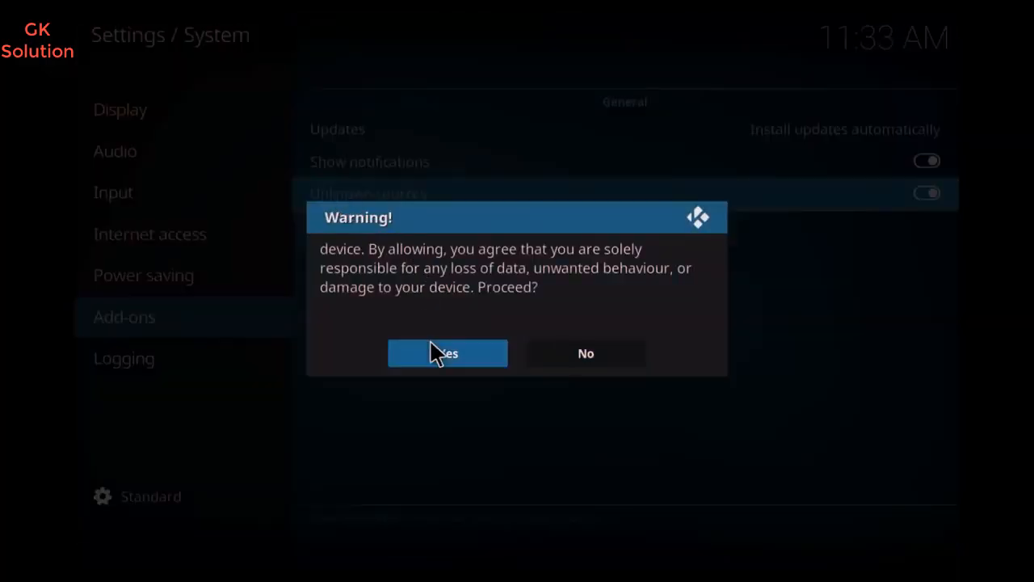
left_click(437, 353)
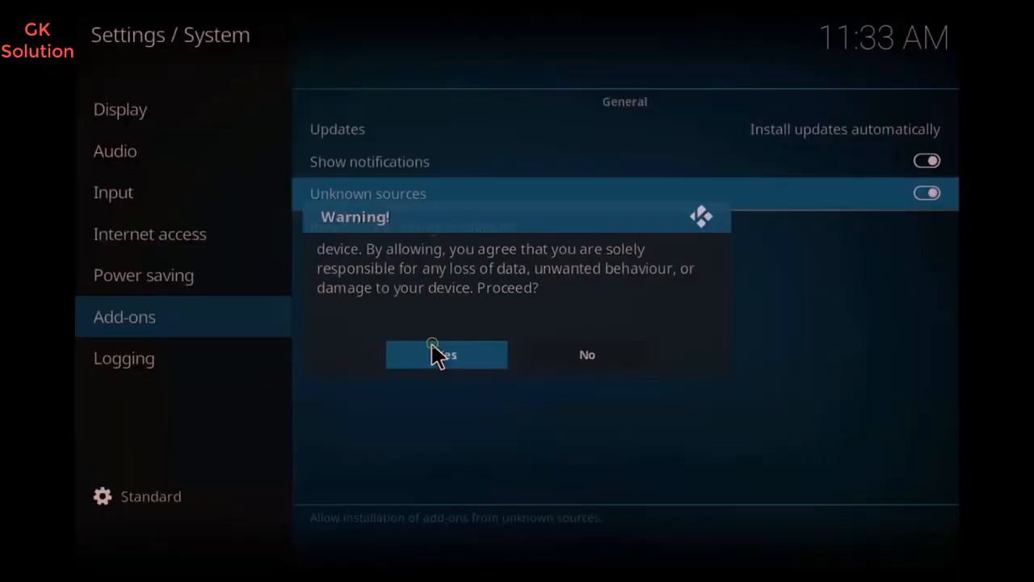
key("BackSpace")
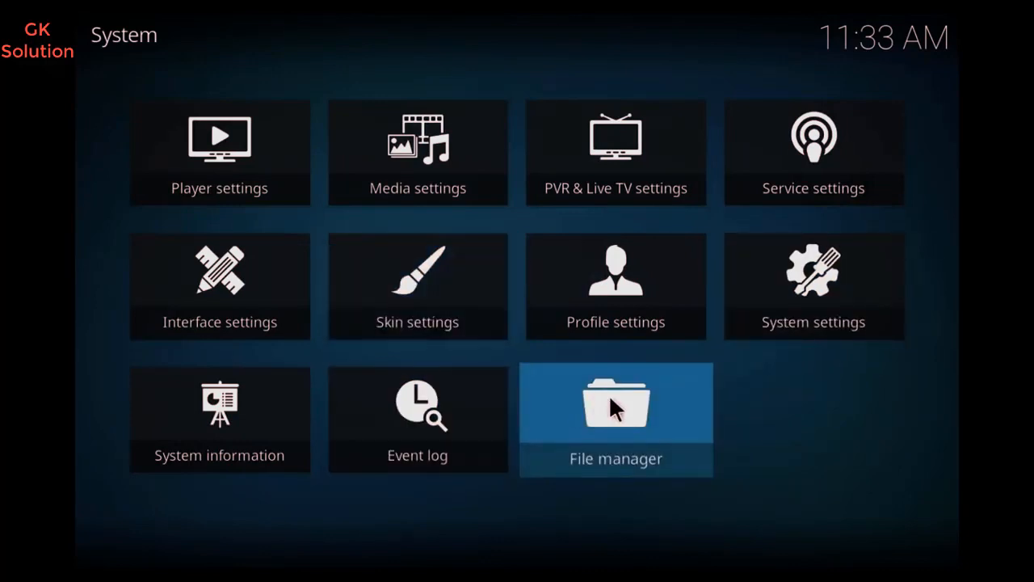
left_click(609, 394)
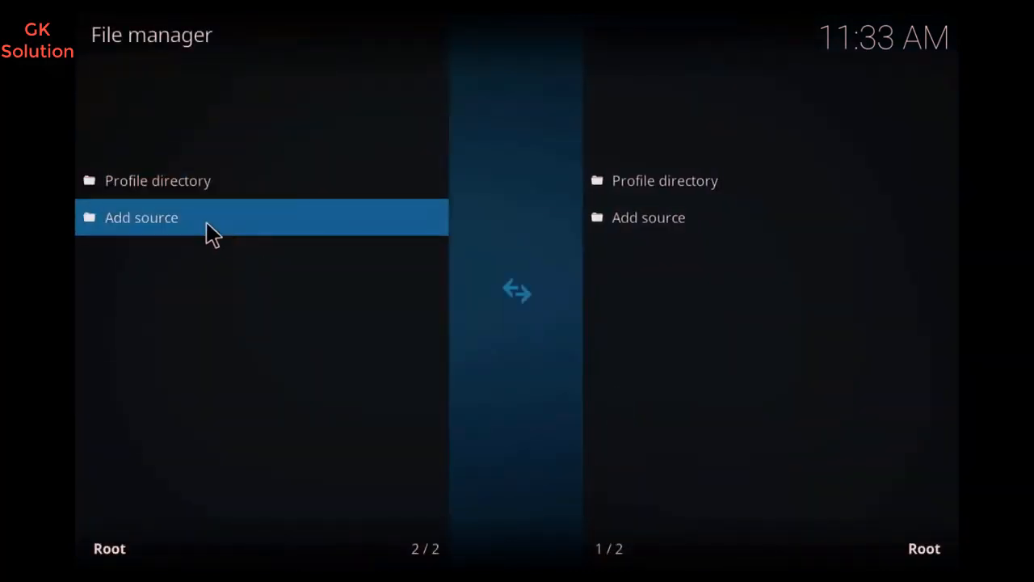
left_click(175, 216)
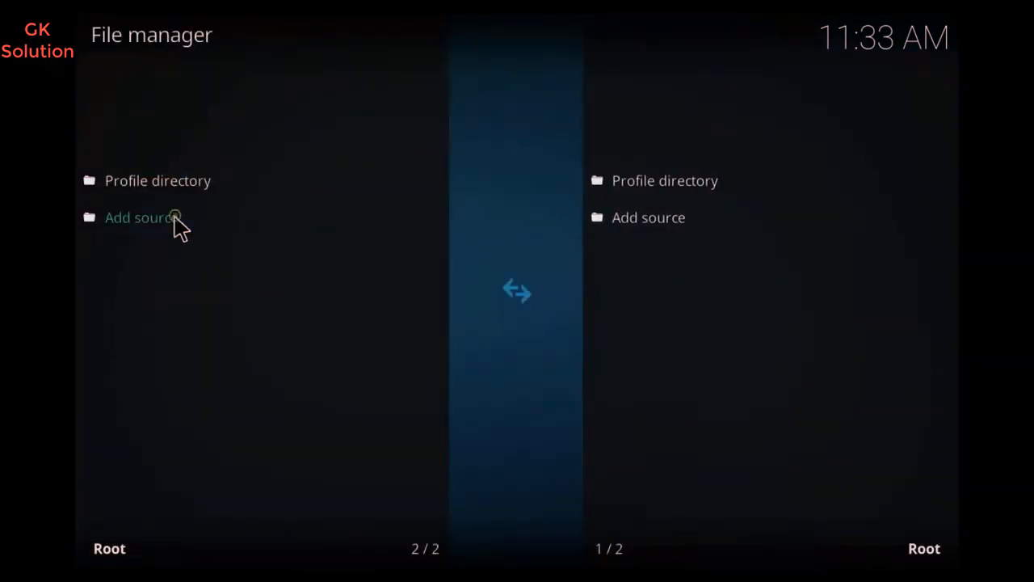
left_click(325, 212)
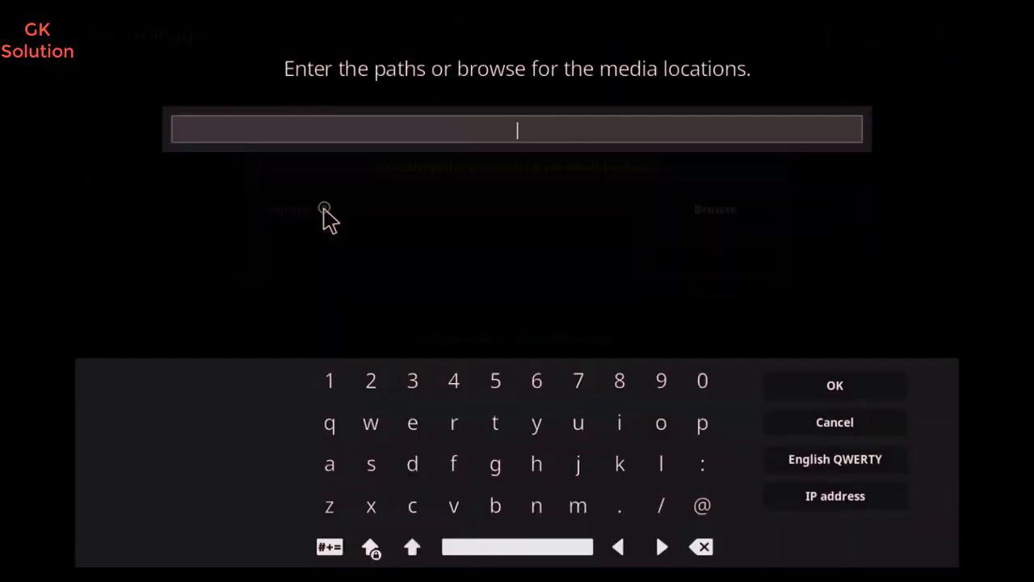
type("http://jesusboxrepo.xyz/repo/")
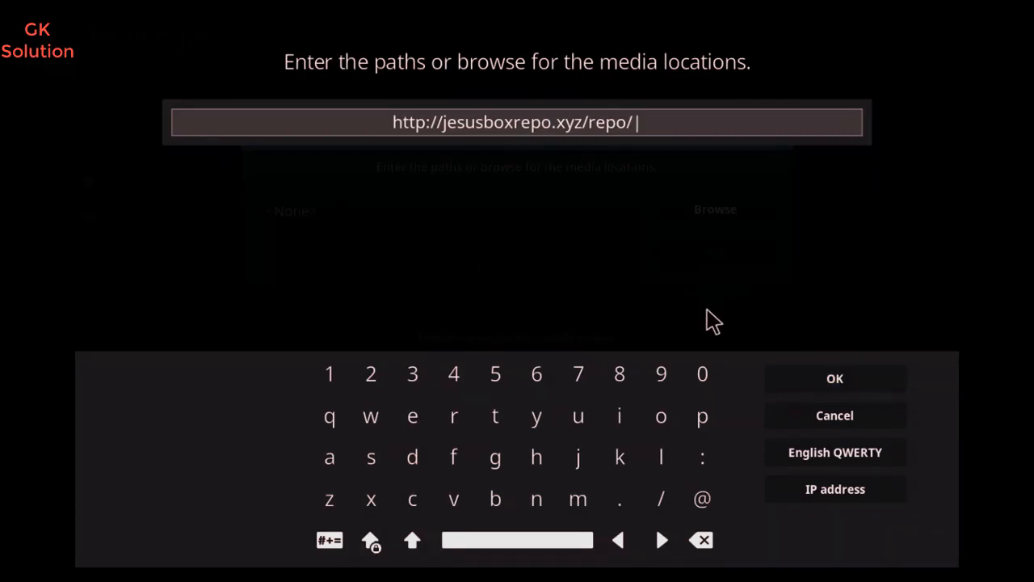
left_click(829, 387)
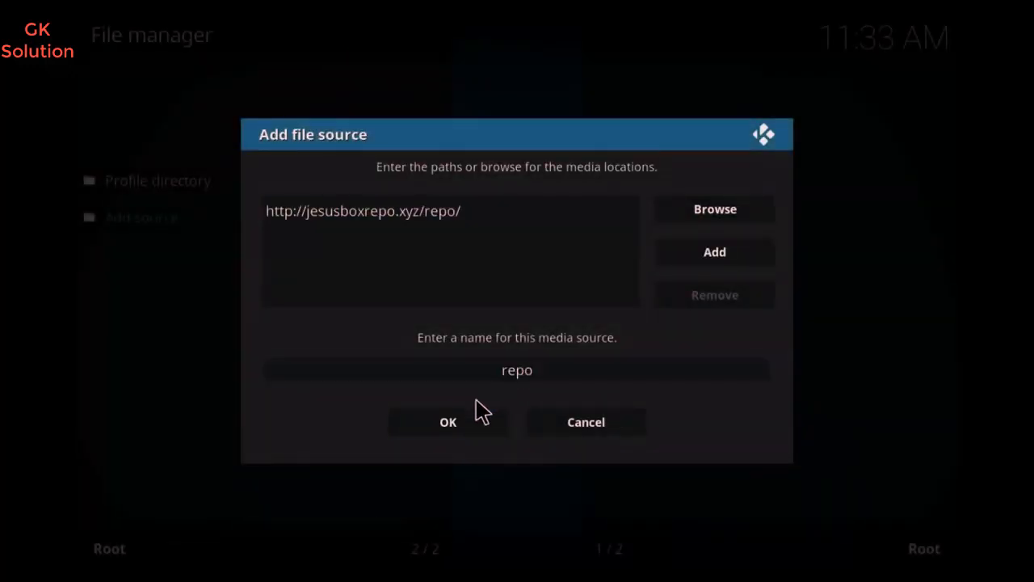
left_click(450, 421)
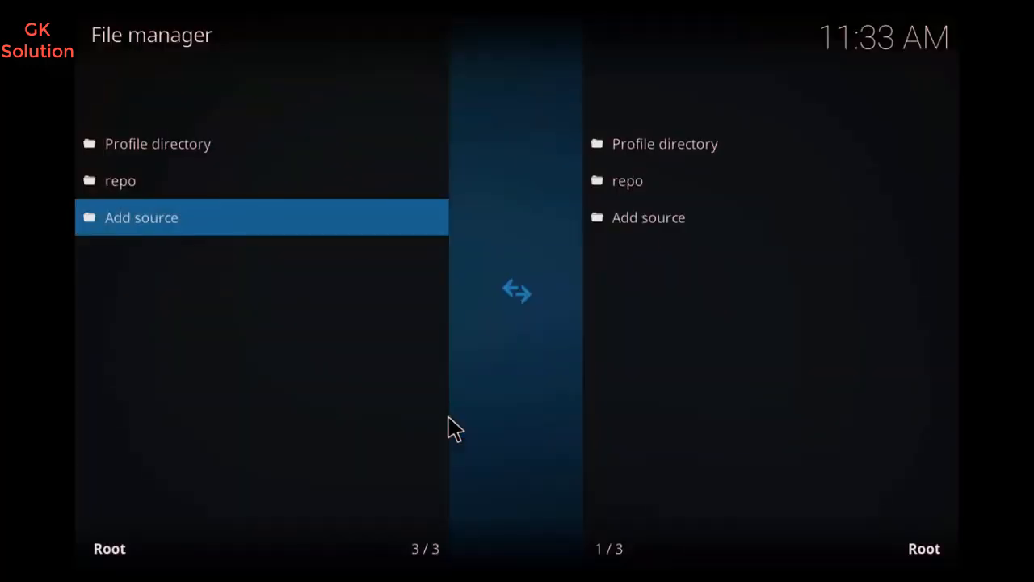
key("Escape")
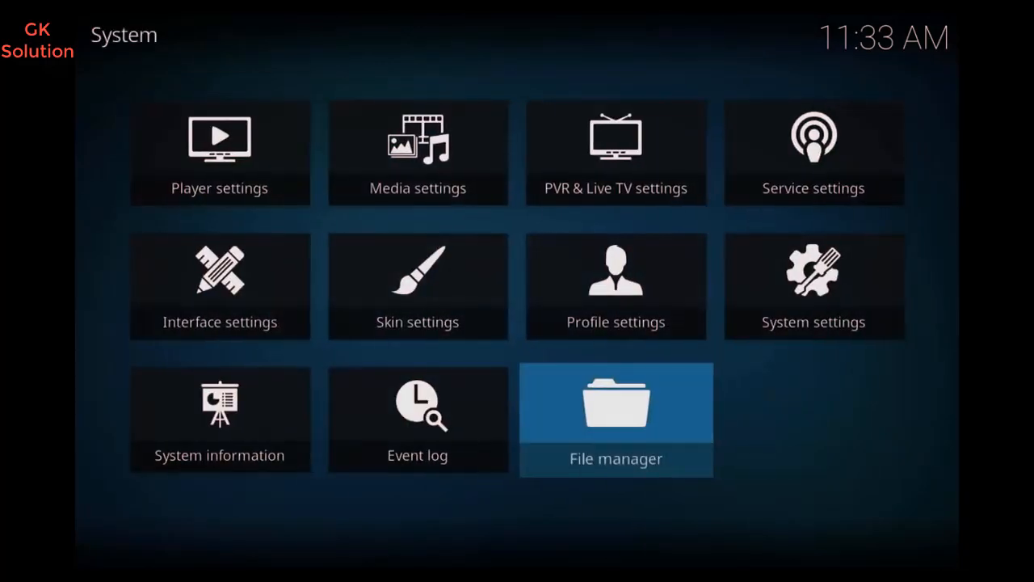
Step: Install the add-on repository from repository.jesusboxtv-1.0.3.zip in the repo source
key("Escape")
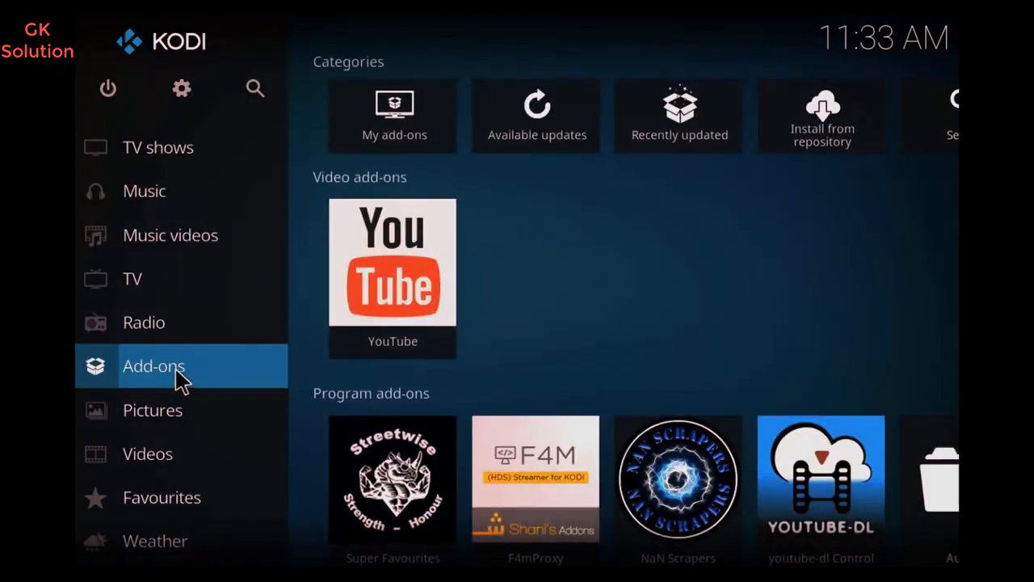
left_click(176, 368)
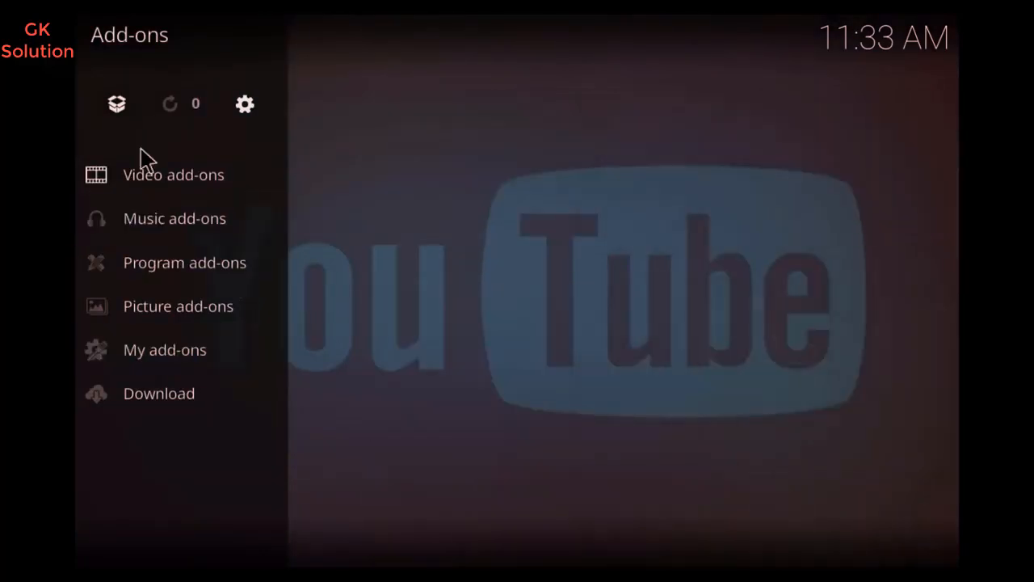
left_click(115, 105)
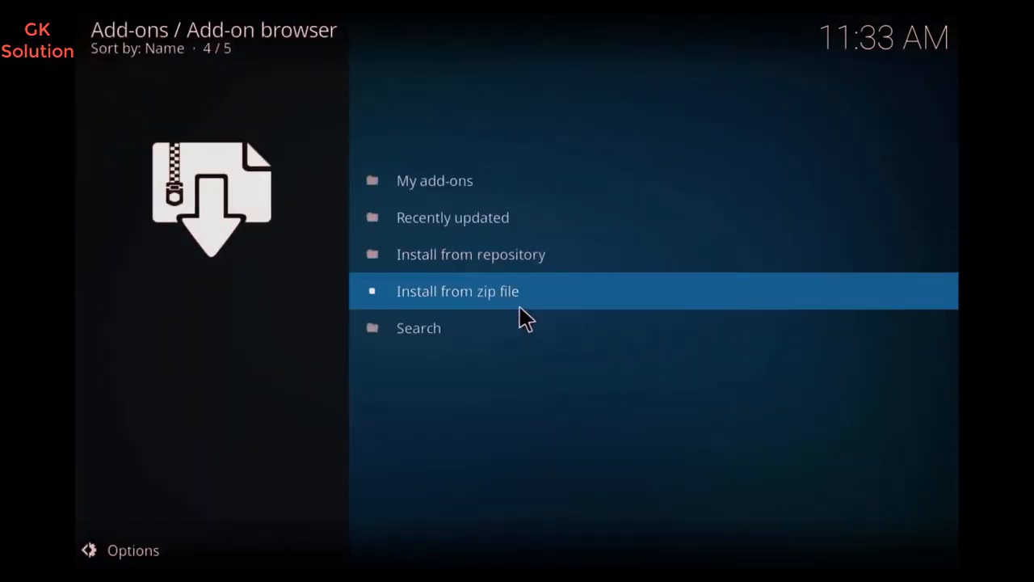
left_click(512, 290)
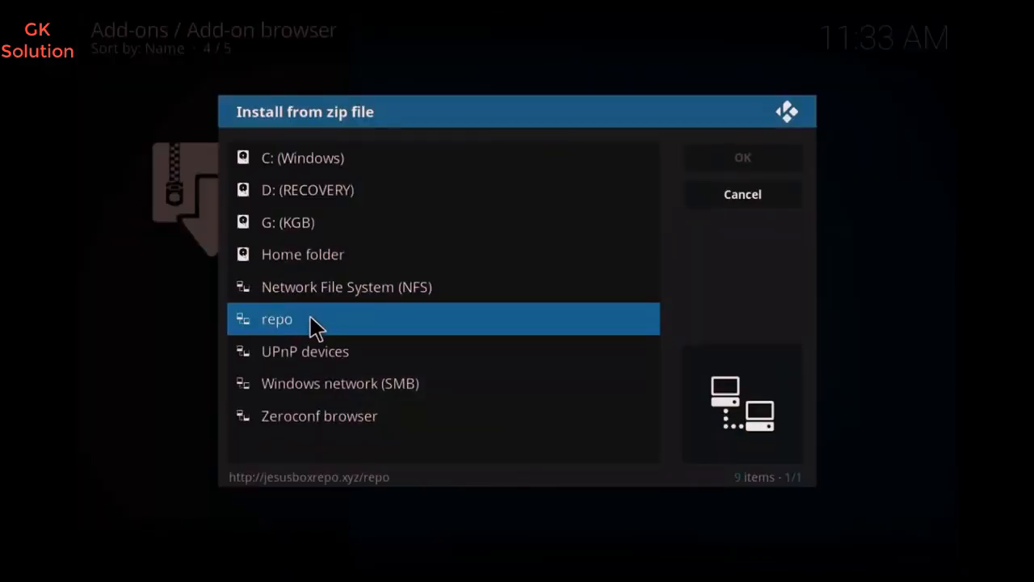
left_click(312, 319)
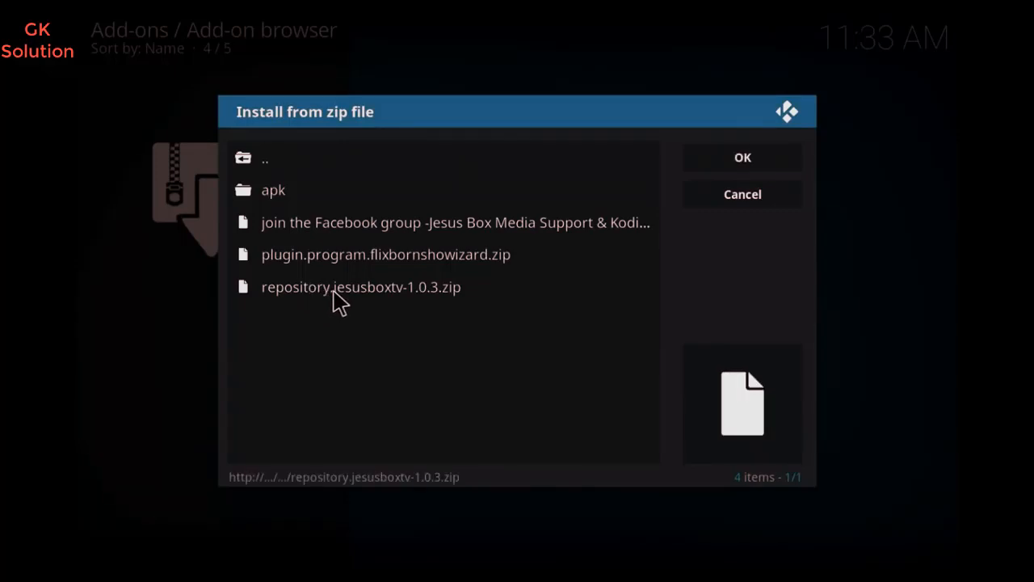
left_click(334, 293)
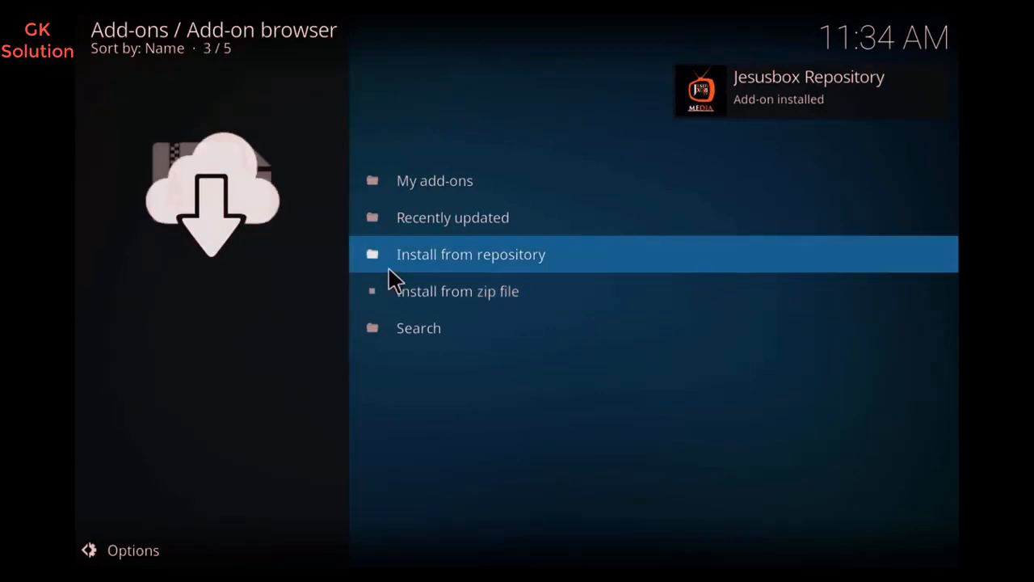
Step: Install the Genesis Reborn video add-on from Jesusbox Repository and run it
left_click(460, 260)
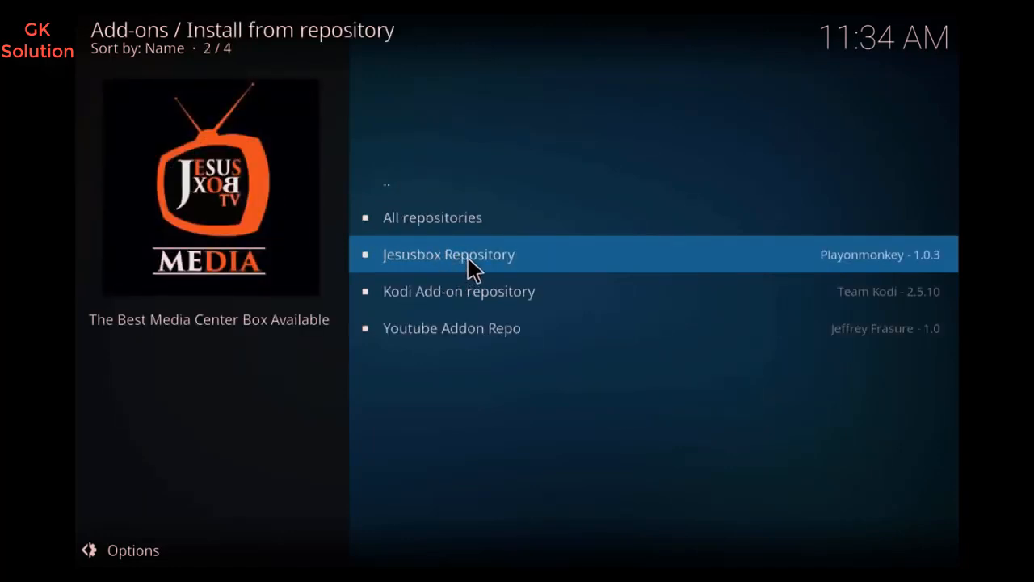
left_click(468, 255)
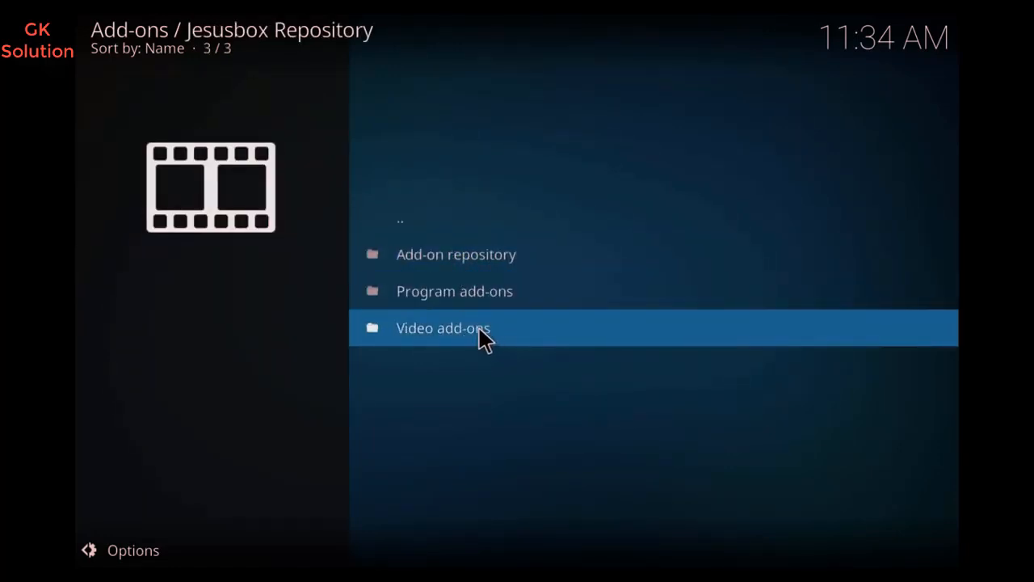
left_click(480, 327)
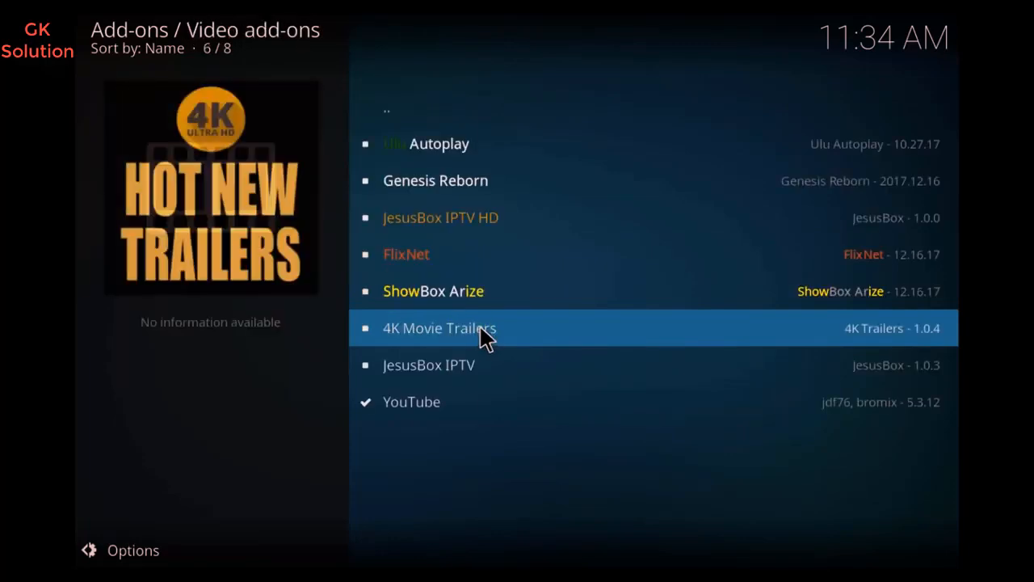
left_click(435, 183)
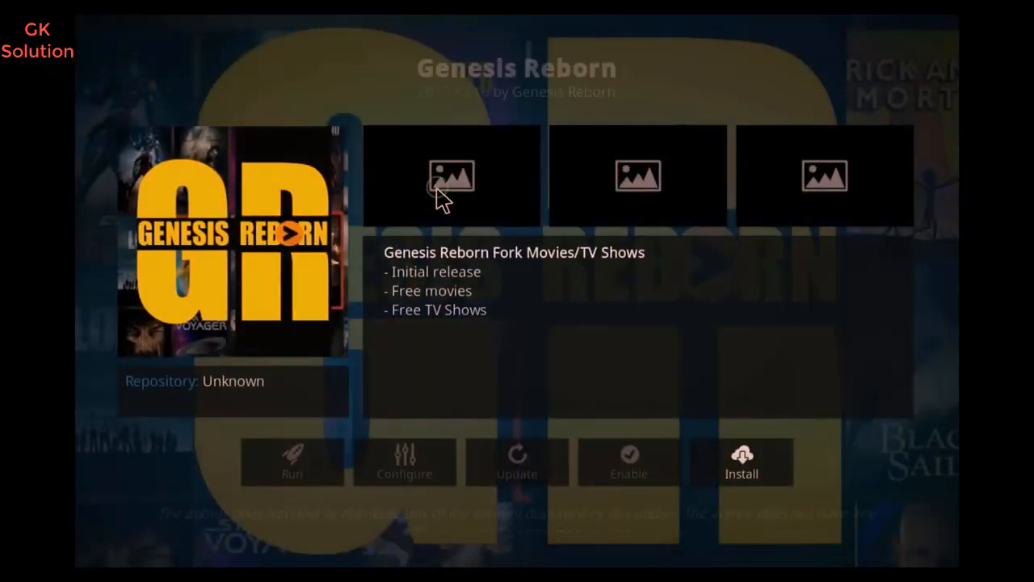
left_click(768, 475)
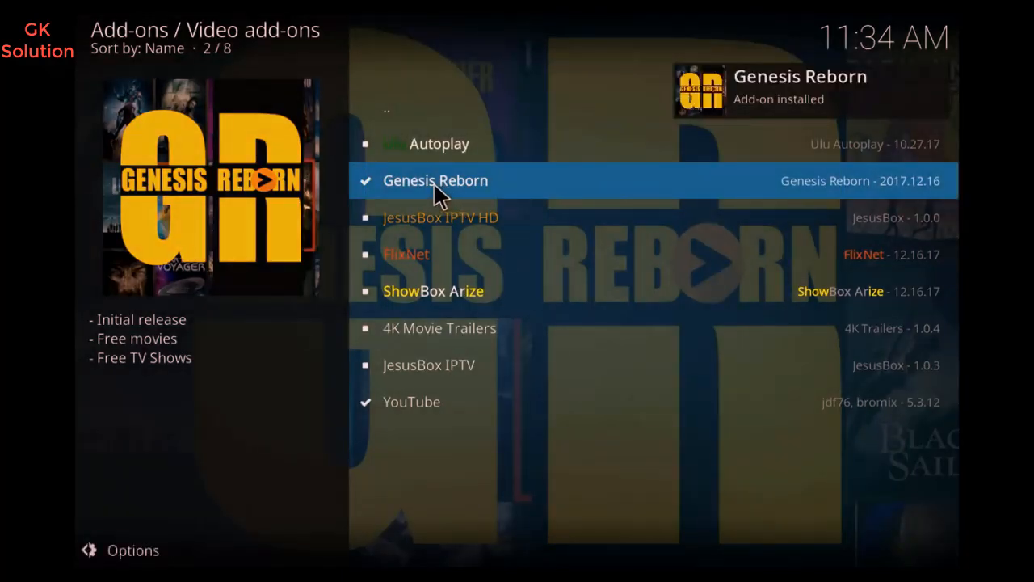
left_click(435, 186)
left_click(240, 462)
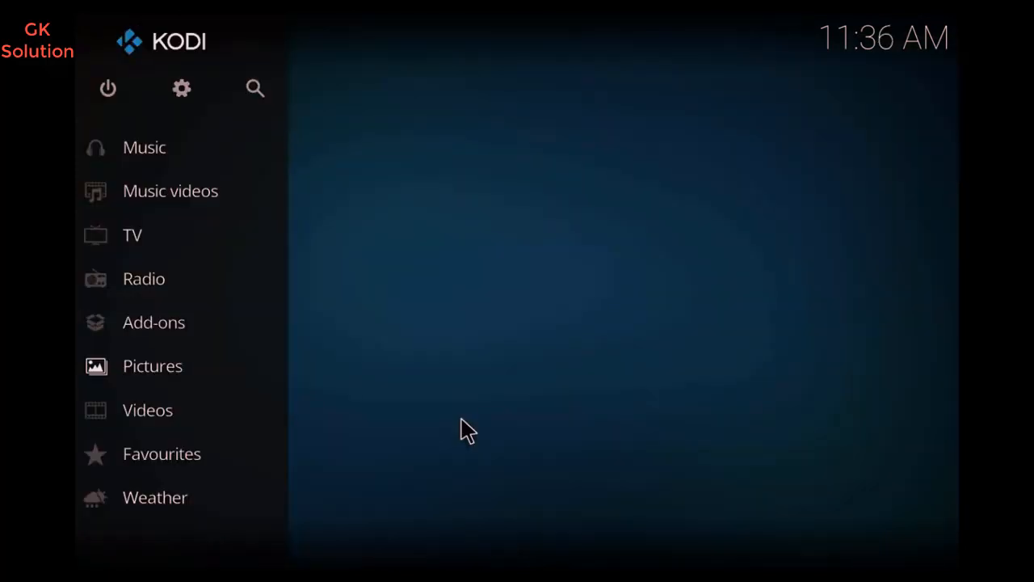
Step: Switch unknown sources for add-ons off and on again in the system settings, agreeing to the warning
left_click(180, 95)
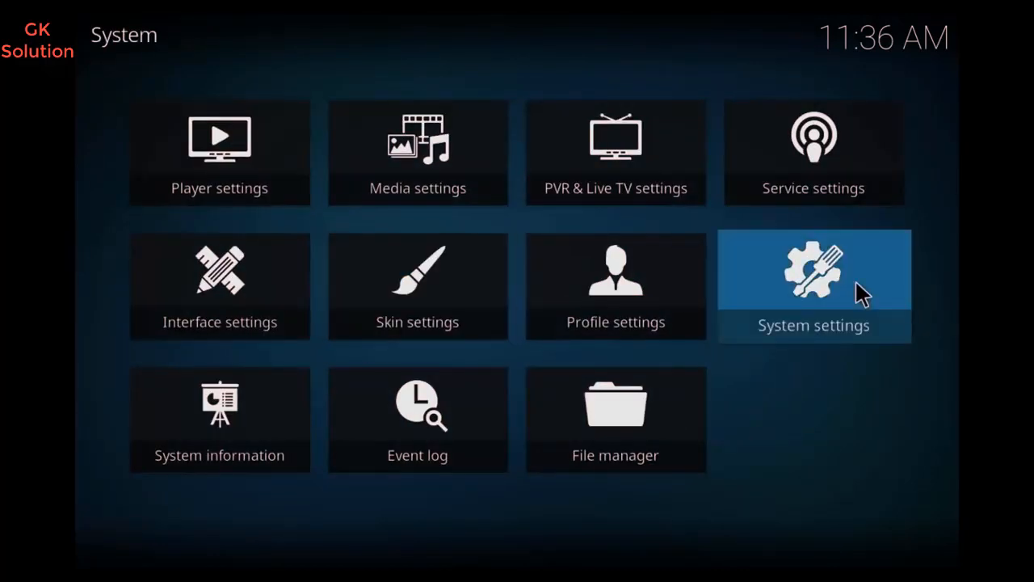
left_click(850, 291)
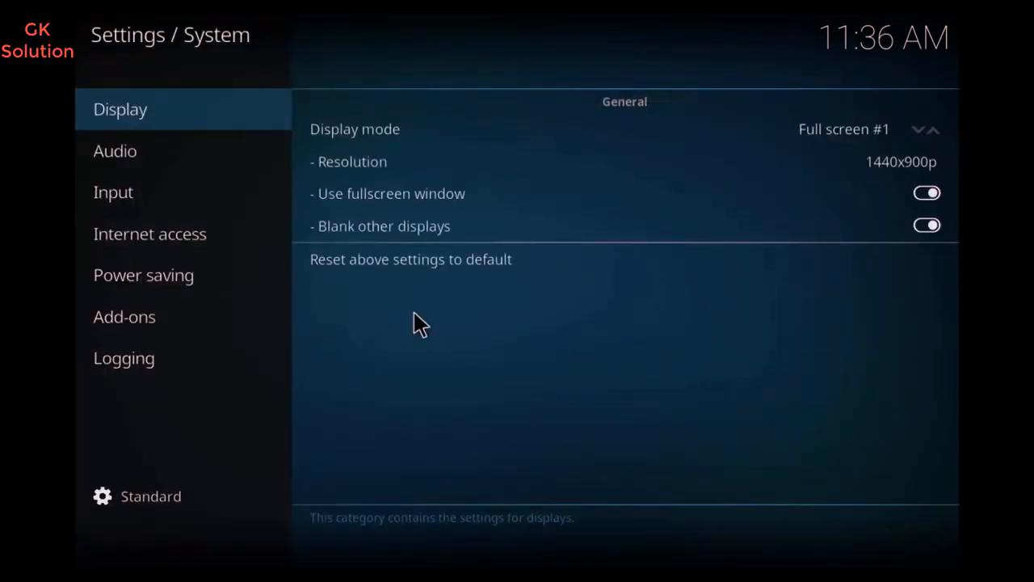
mouse_move(157, 314)
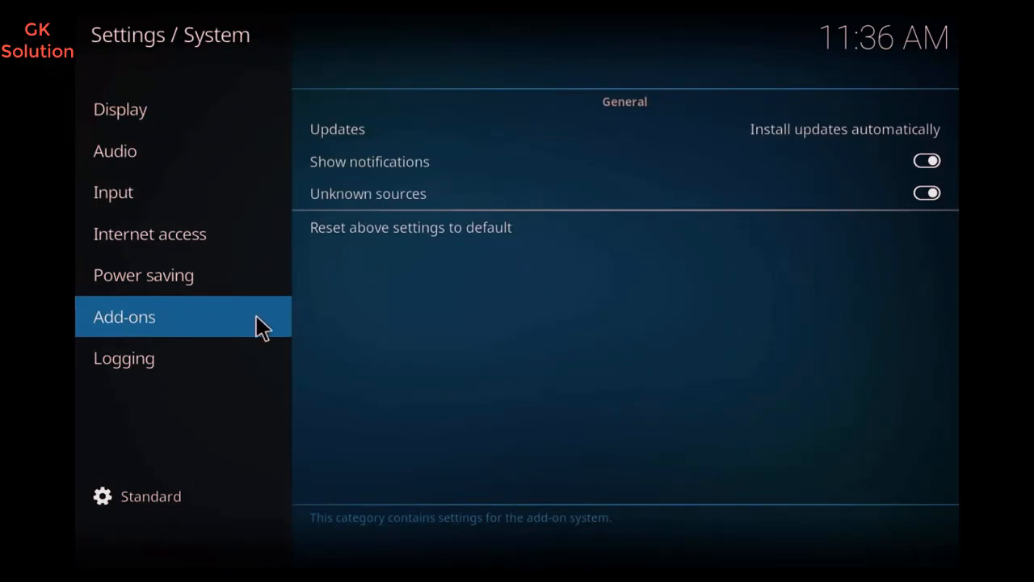
left_click(332, 192)
left_click(334, 197)
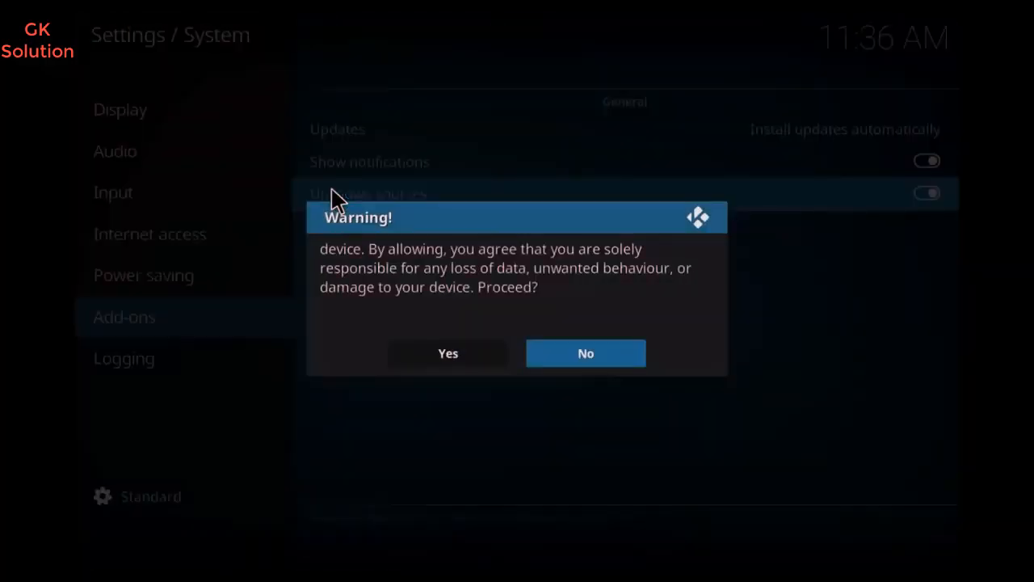
left_click(414, 348)
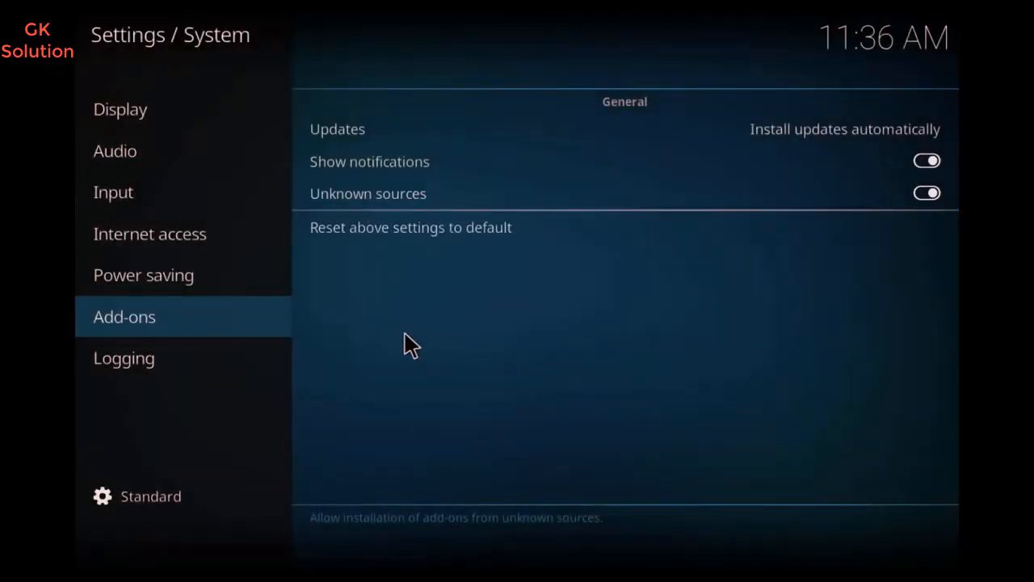
key("Escape")
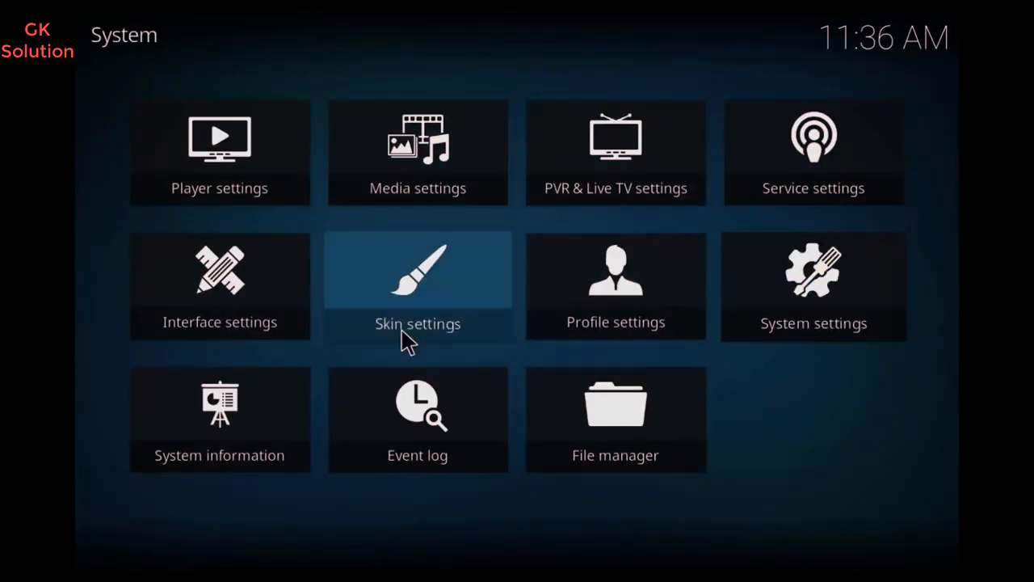
left_click(625, 406)
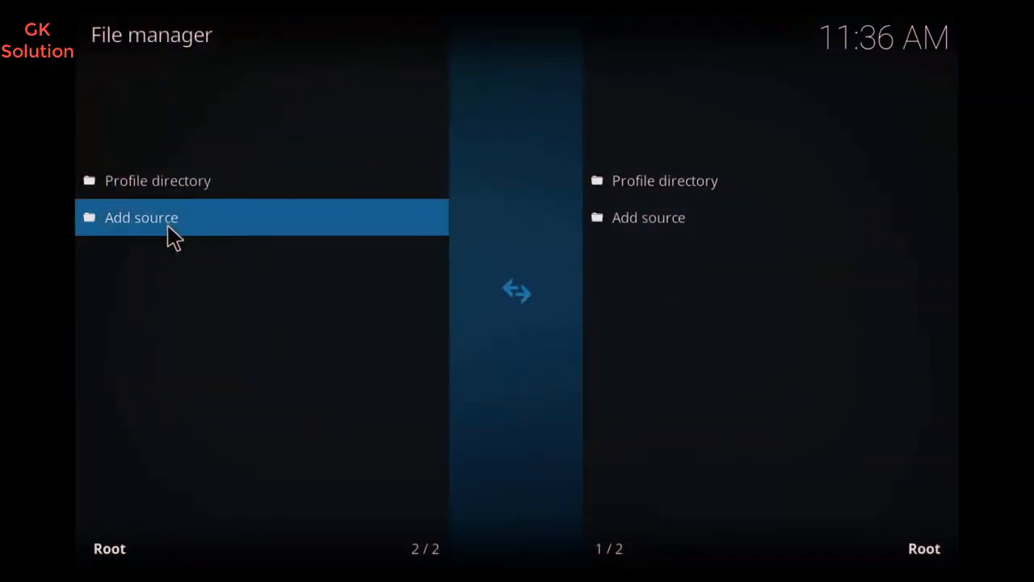
left_click(170, 220)
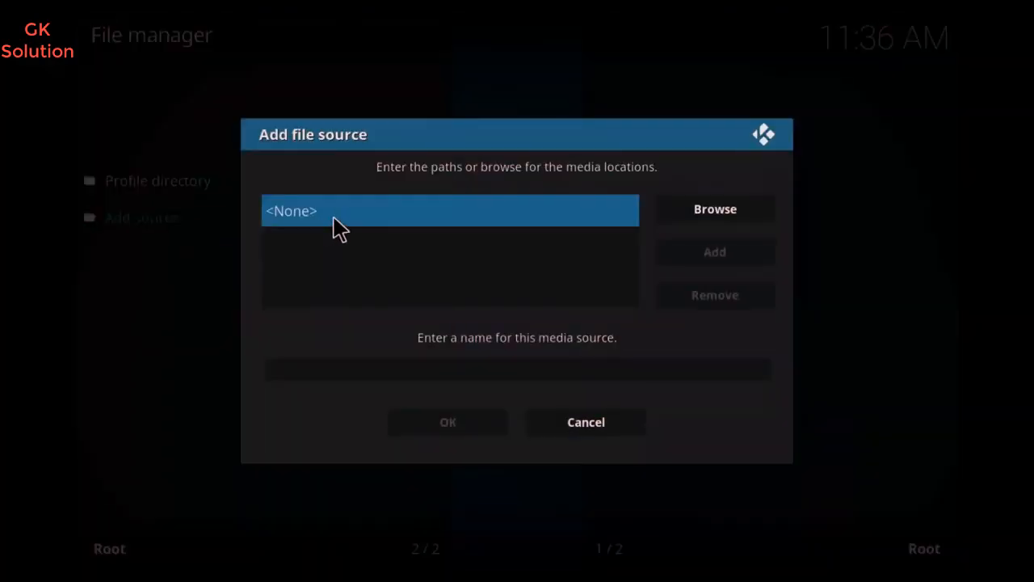
left_click(335, 216)
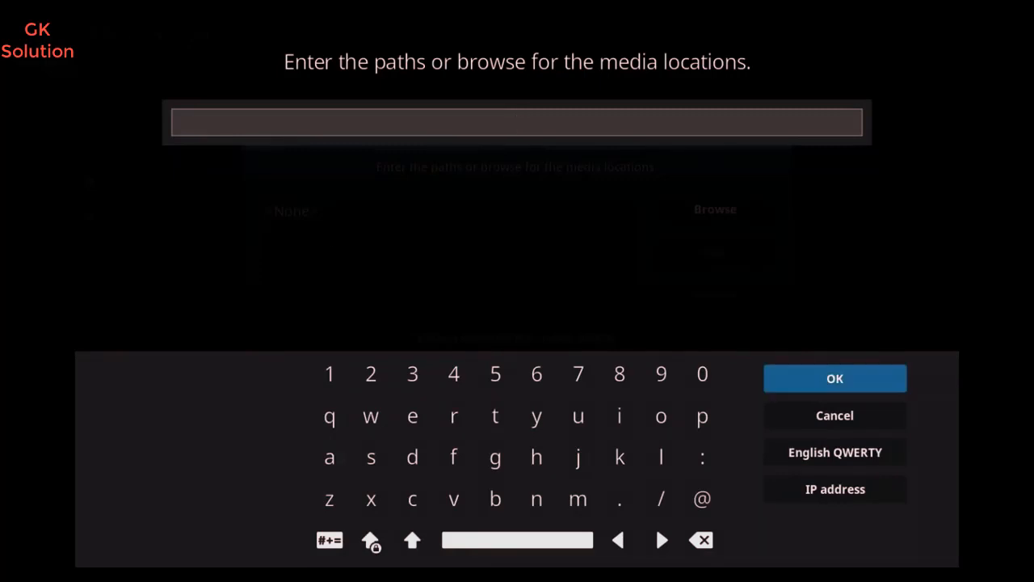
type("http://archive.org/download/repository.xvbmc")
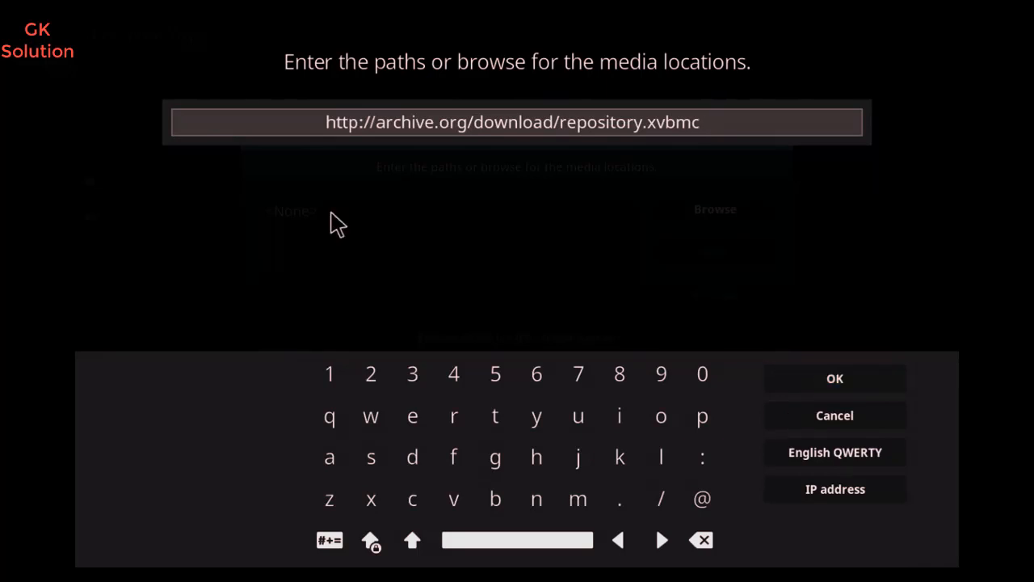
left_click(802, 380)
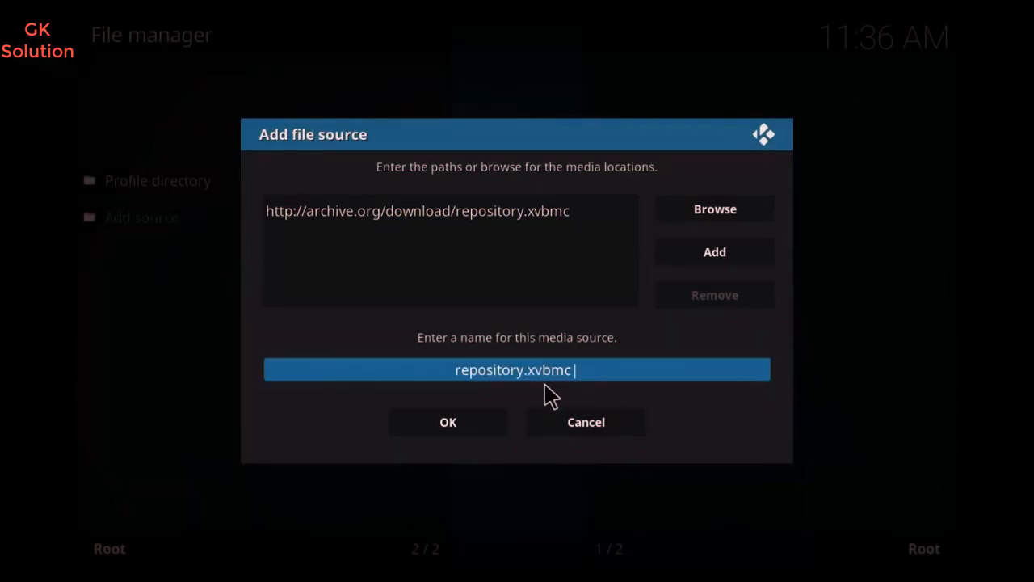
left_click(448, 422)
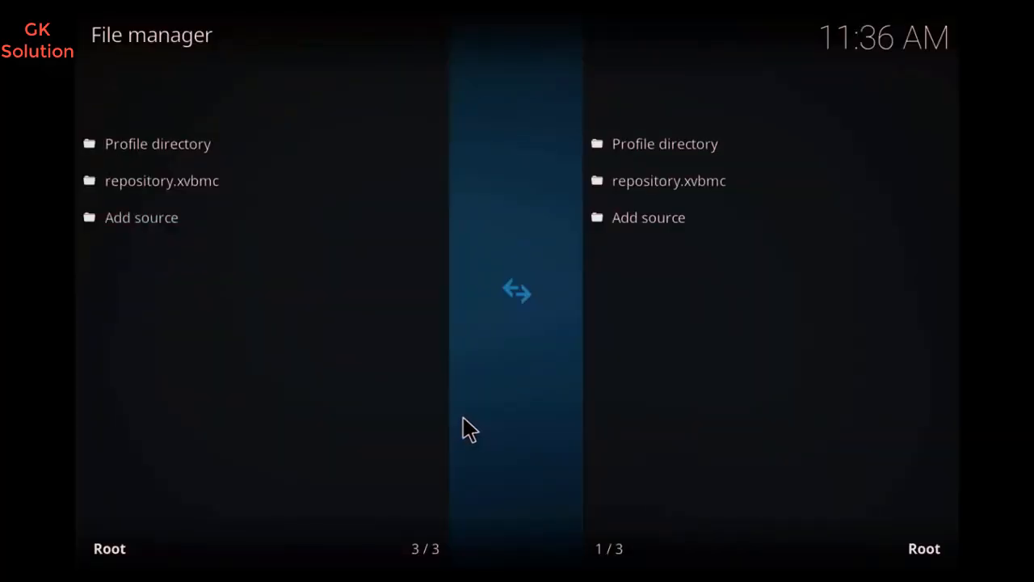
key("Escape")
key("Escape")
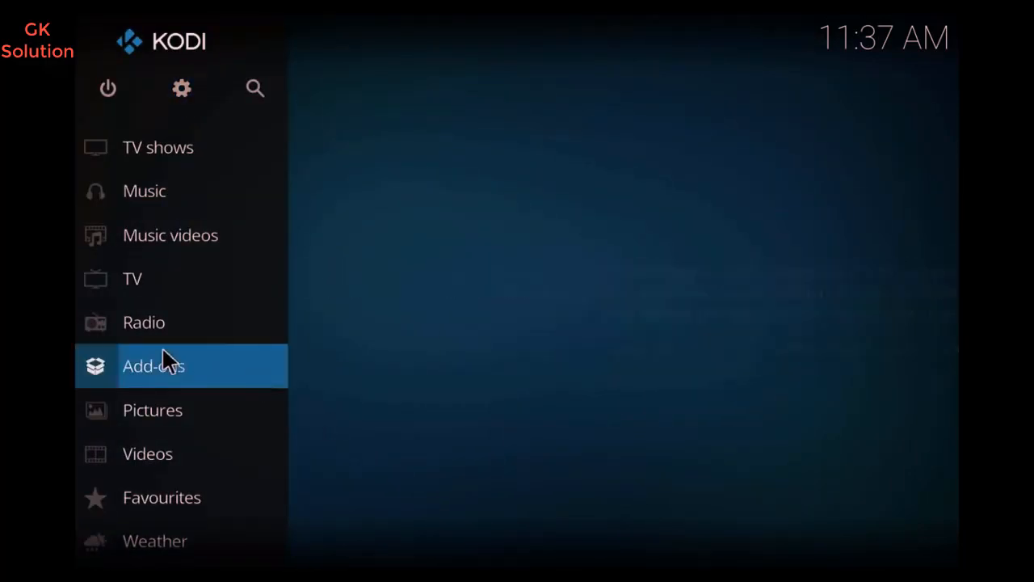
Step: Install the add-on repository from repository.xvbmc-4.2.0.zip in the repository.xvbmc source
left_click(167, 367)
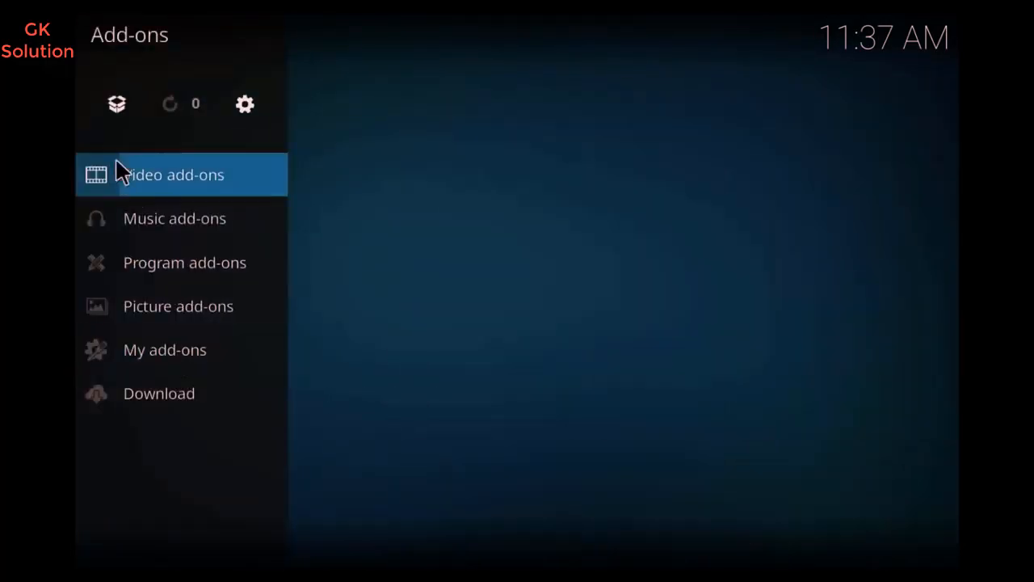
left_click(118, 106)
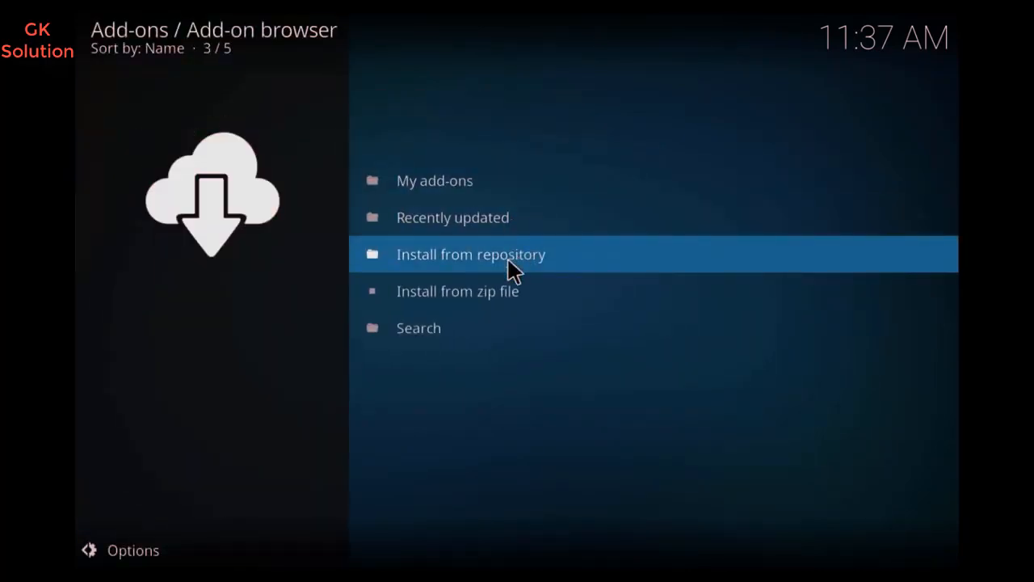
left_click(477, 293)
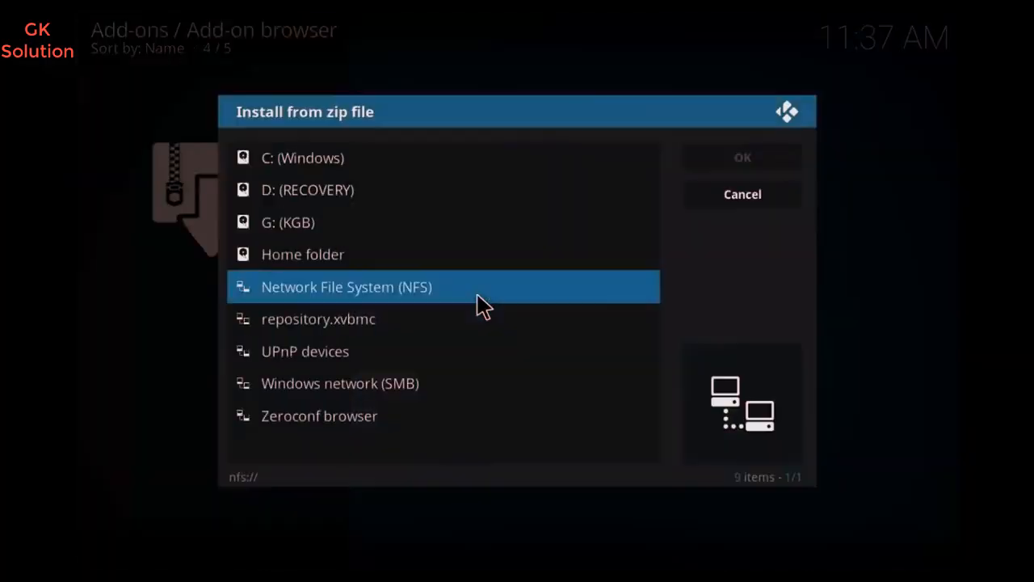
left_click(345, 327)
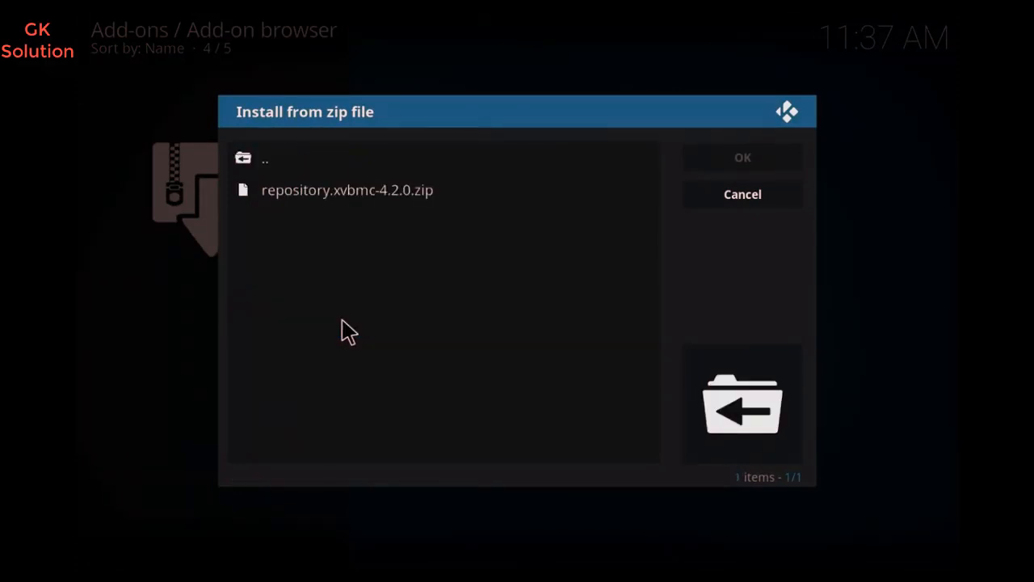
left_click(347, 185)
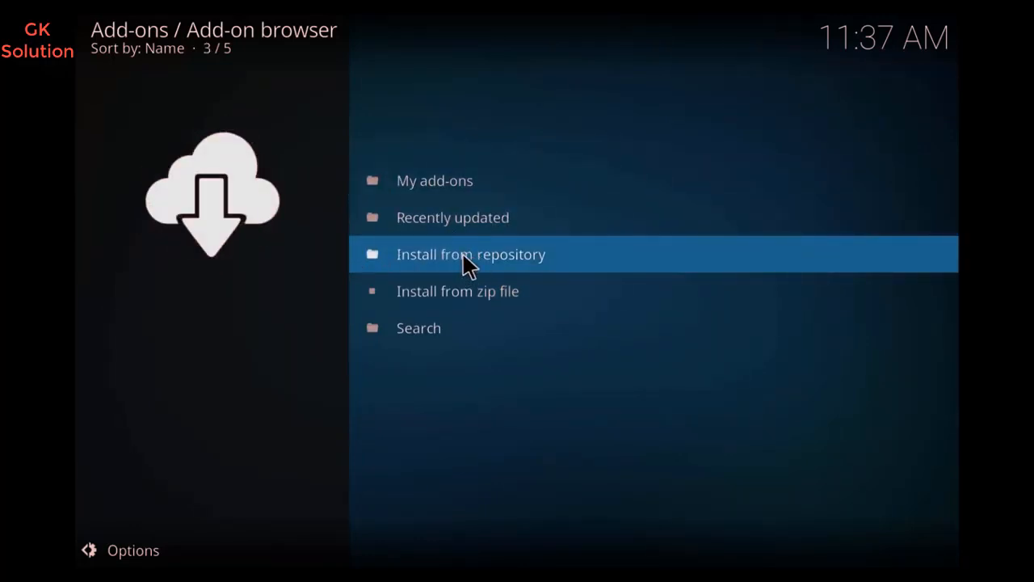
Step: Install the Covenant video add-on from XvBMC (Add-ons) REPOsitory
left_click(469, 257)
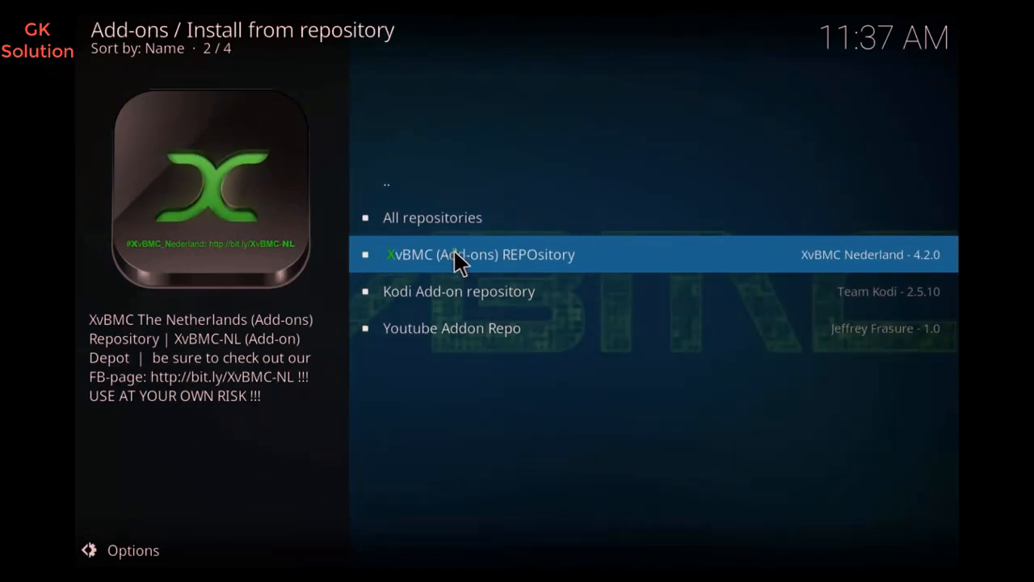
left_click(458, 257)
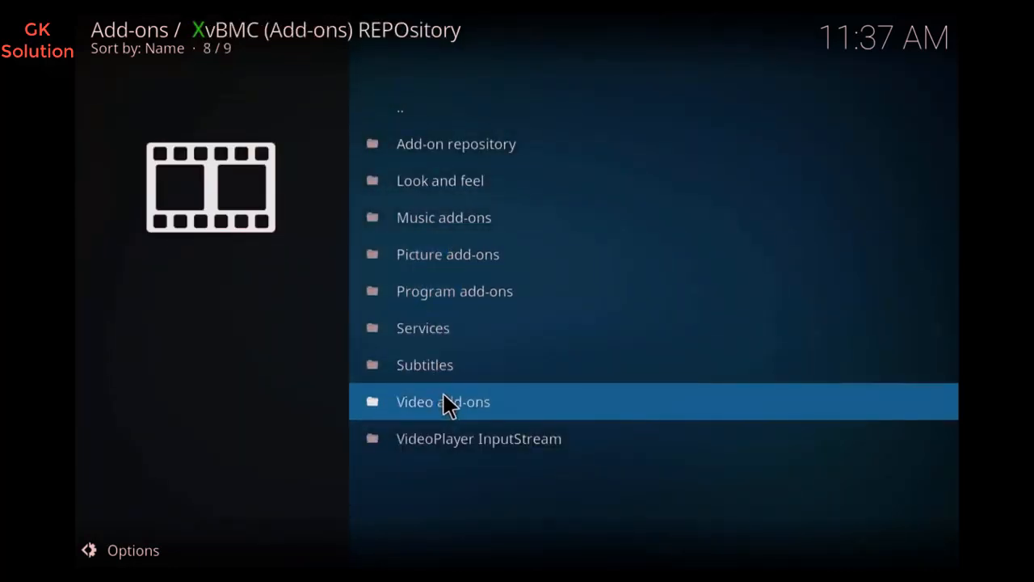
left_click(446, 404)
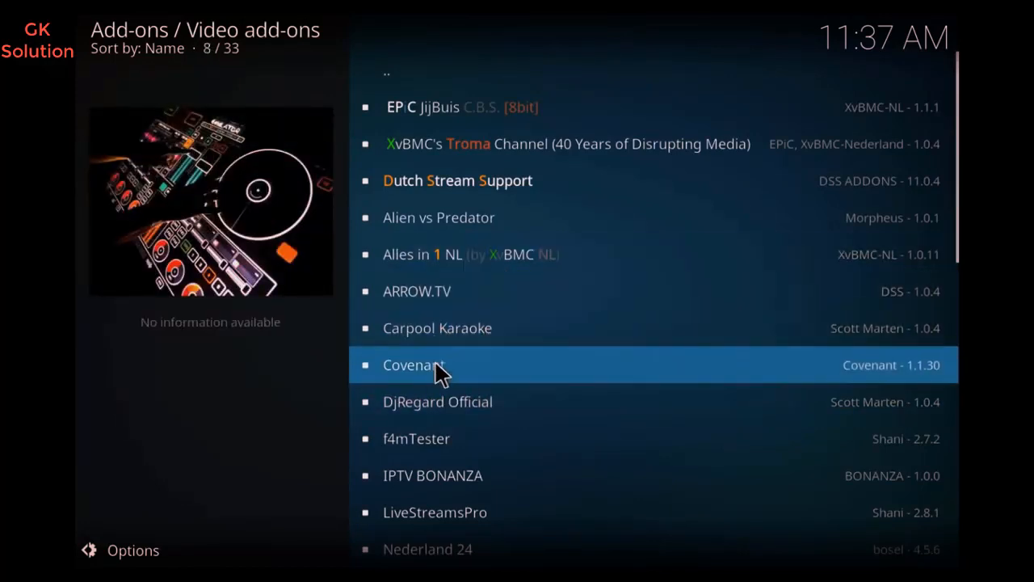
left_click(439, 373)
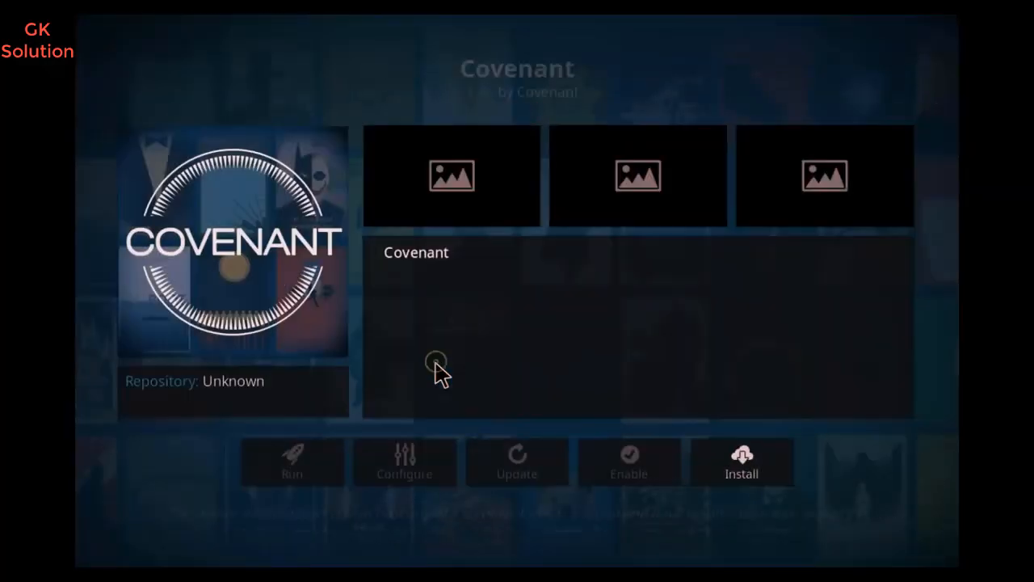
left_click(769, 463)
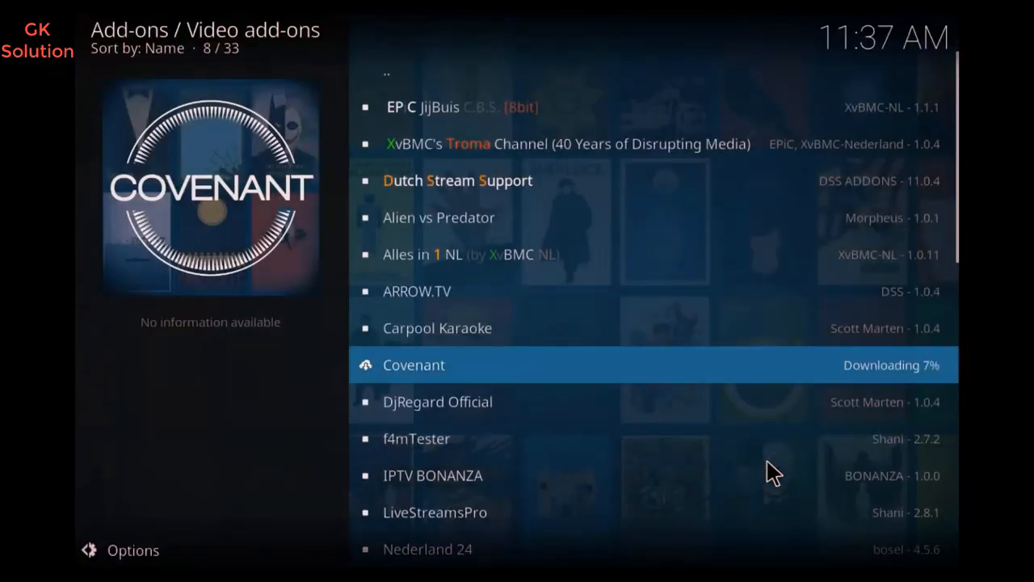
Step: Open the newly installed Covenant add-on from its information page
scroll(490, 427, "down", 3)
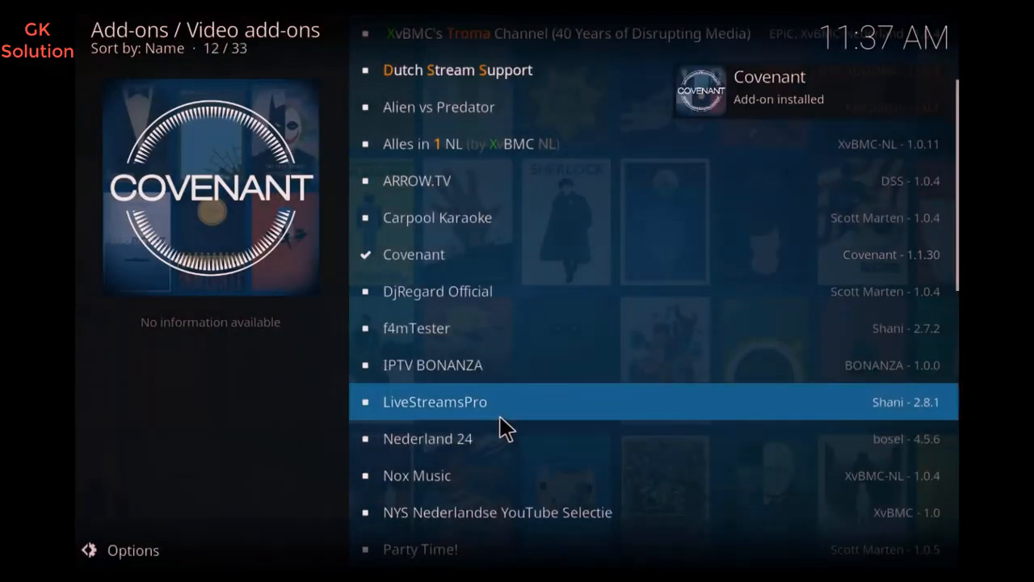
left_click(422, 265)
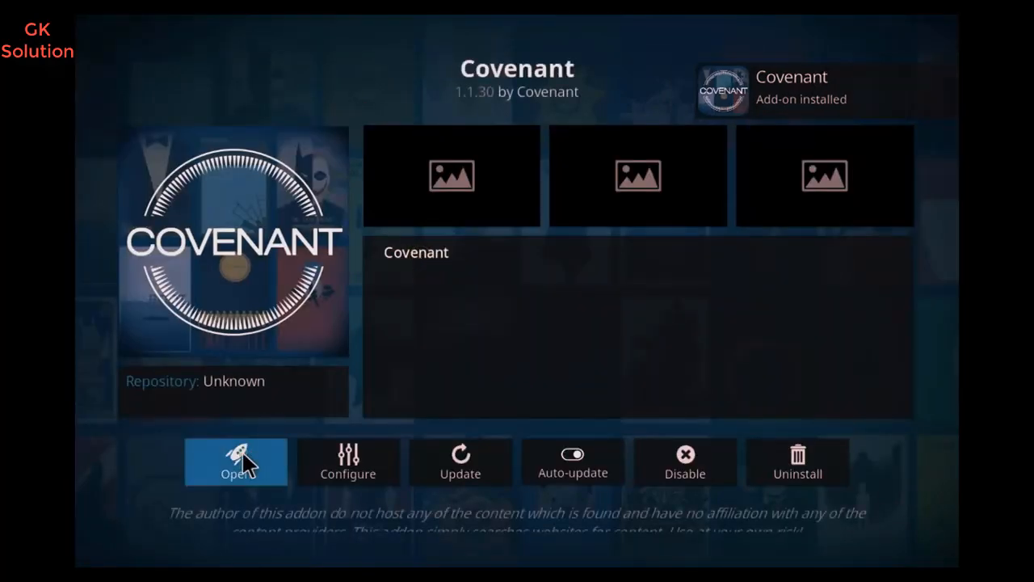
left_click(250, 467)
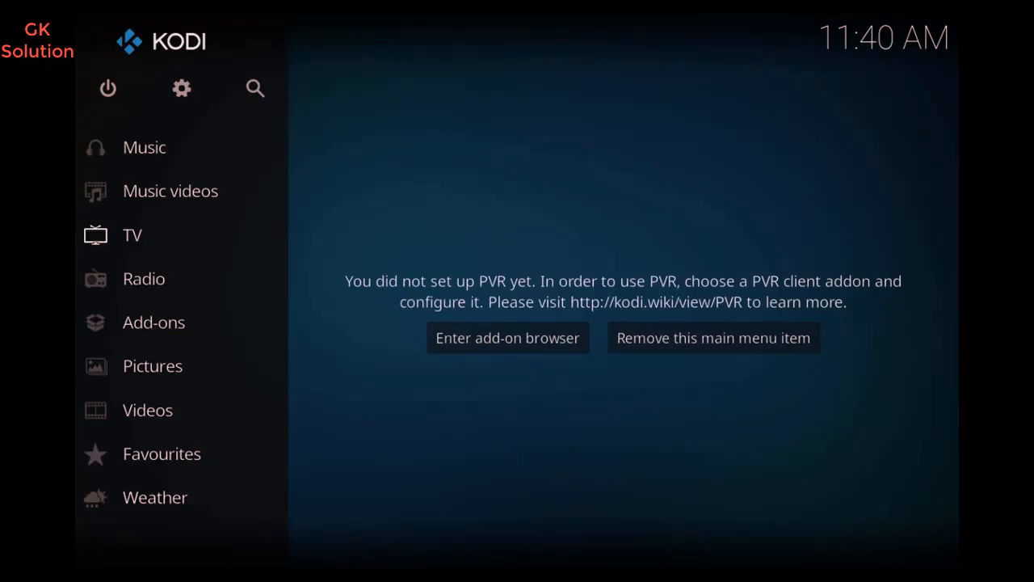
Step: Switch unknown sources for add-ons off and on again in the system settings, agreeing to the warning
left_click(182, 91)
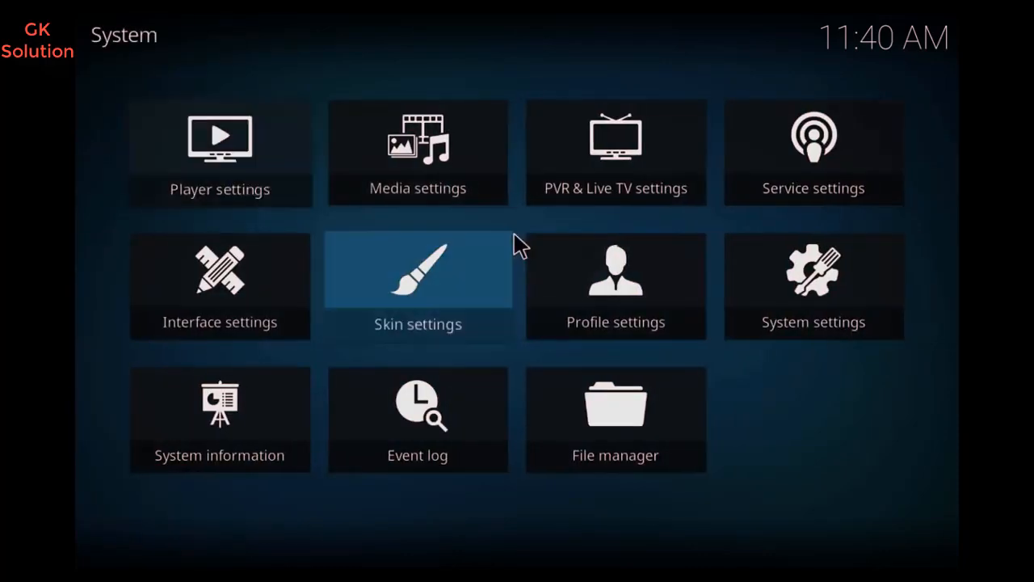
left_click(795, 267)
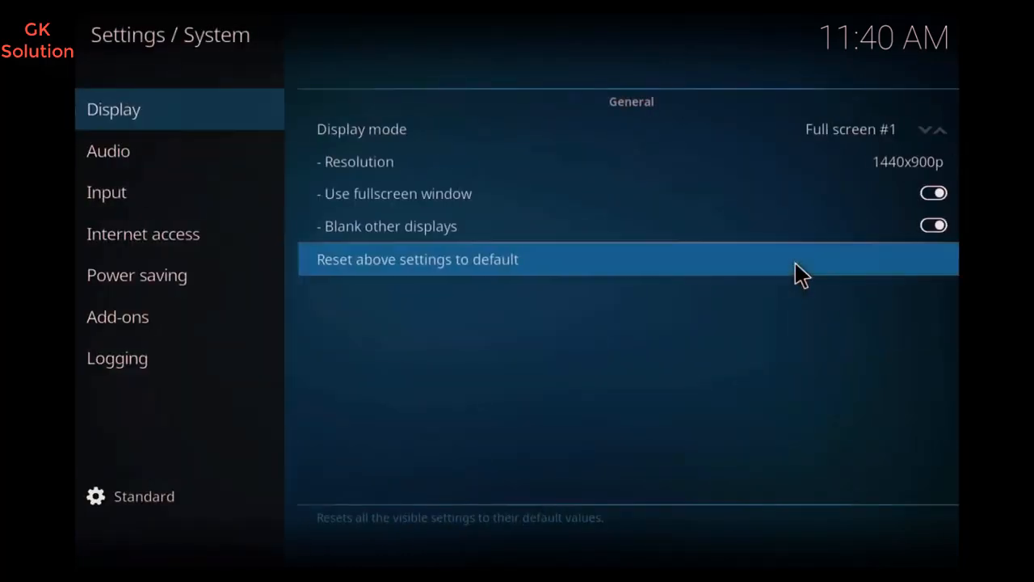
mouse_move(262, 328)
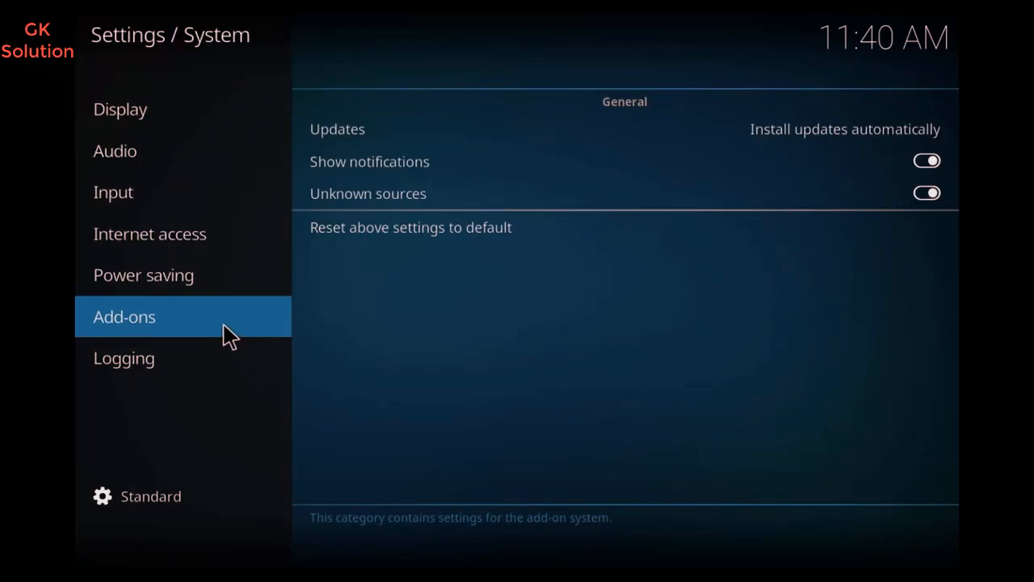
left_click(351, 194)
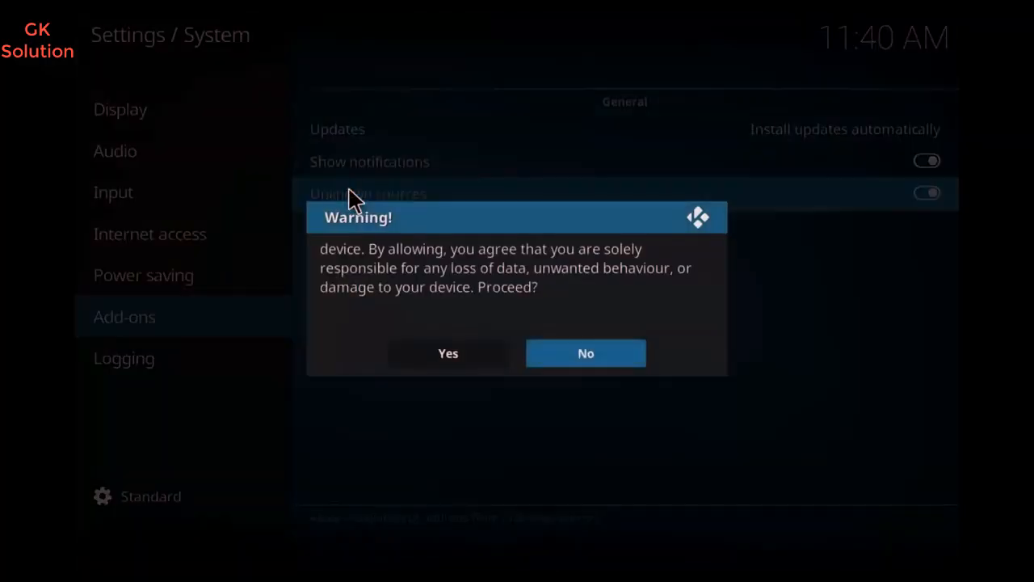
left_click(445, 353)
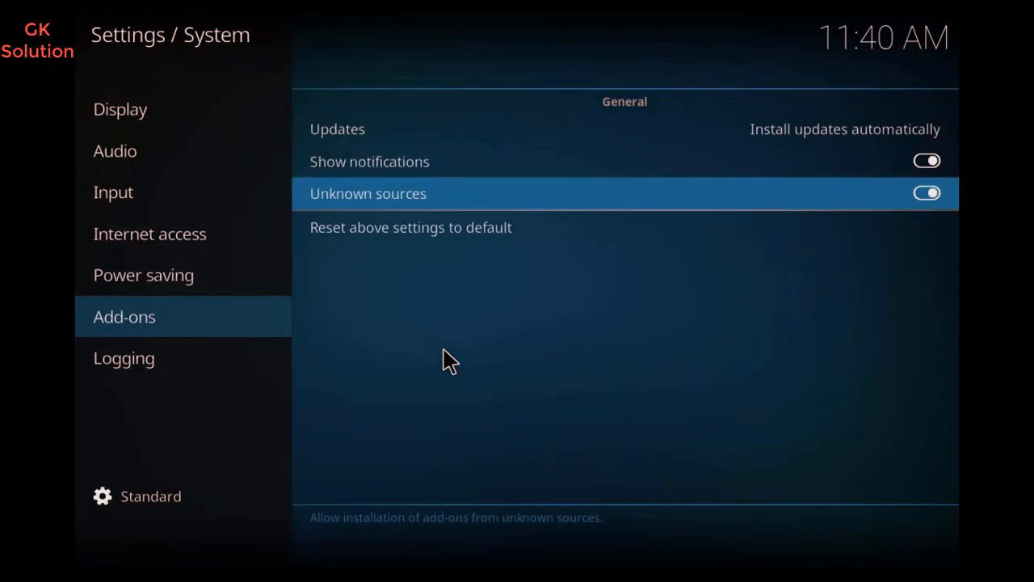
key("Escape")
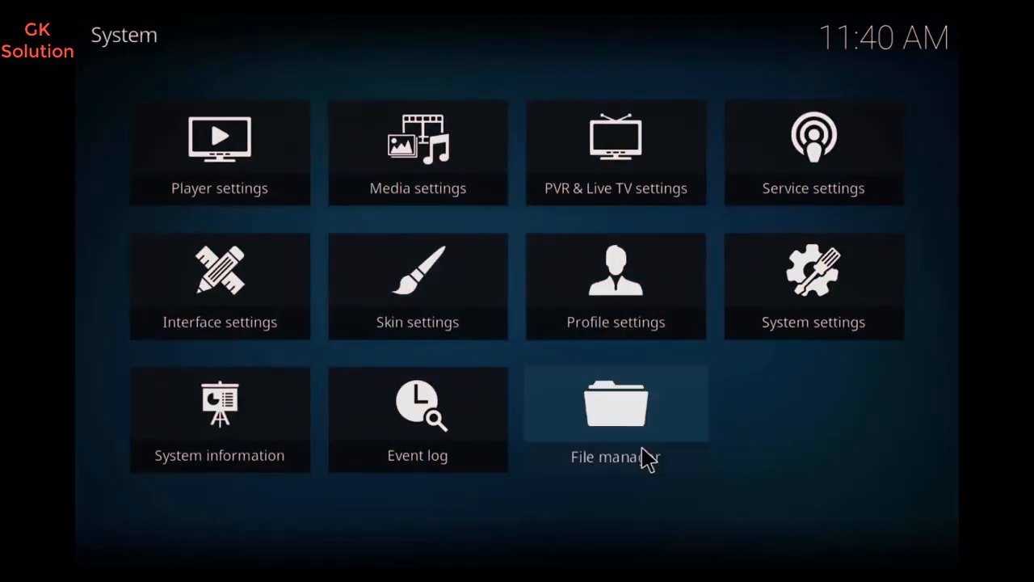
left_click(626, 428)
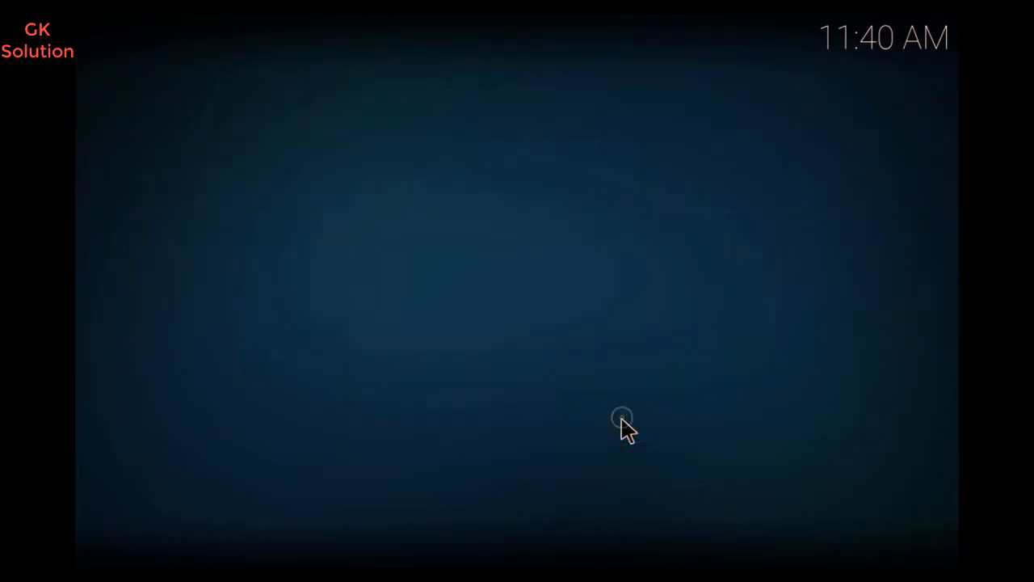
left_click(172, 217)
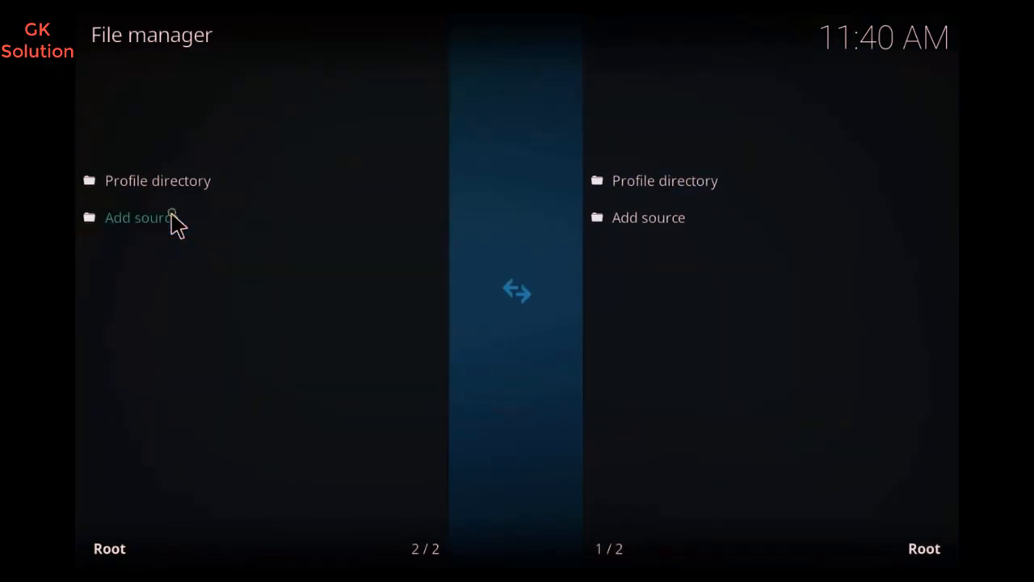
left_click(315, 215)
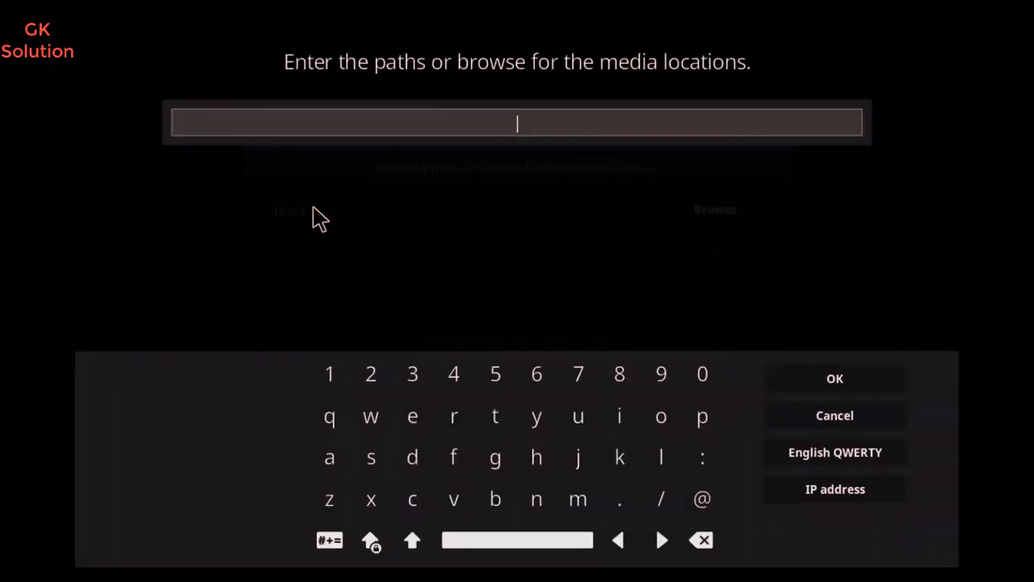
type("http://cypher-media.com/repo/")
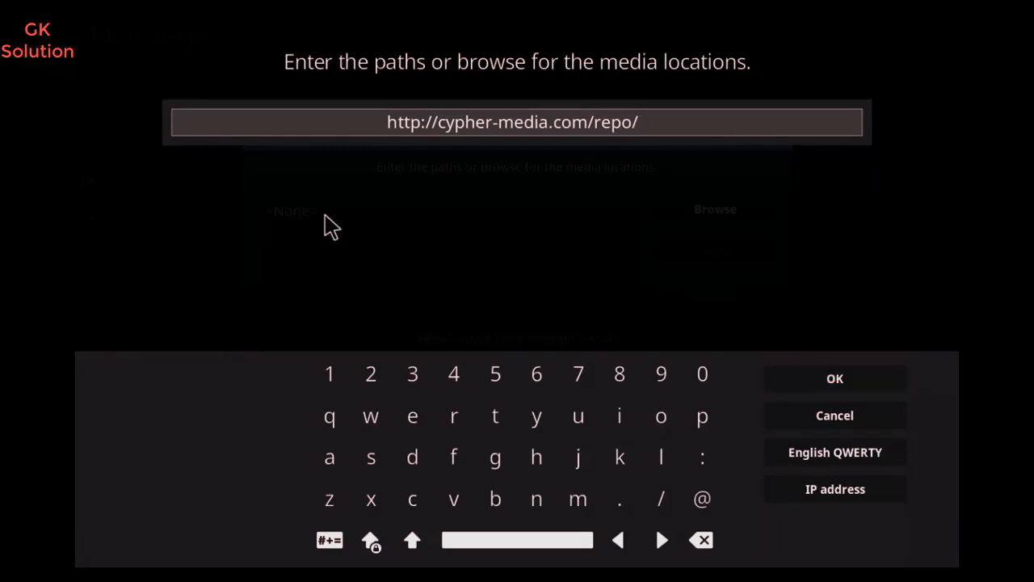
left_click(841, 386)
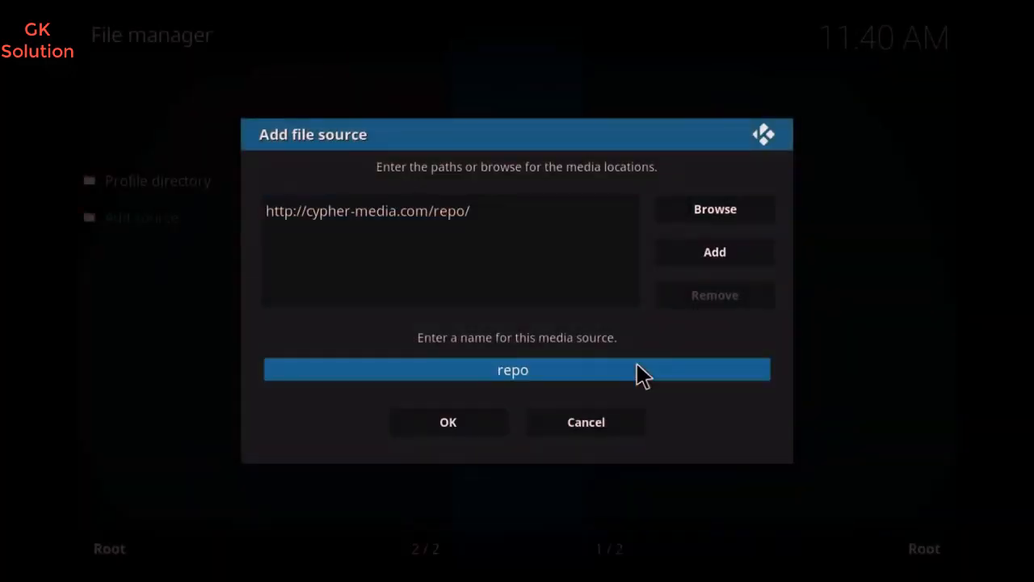
left_click(457, 420)
key("Escape")
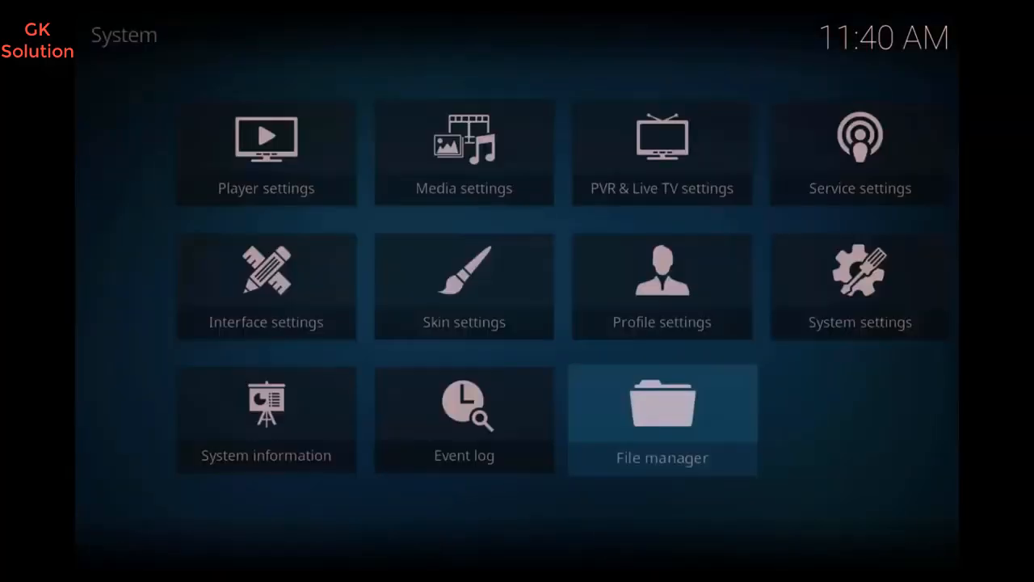
key("Escape")
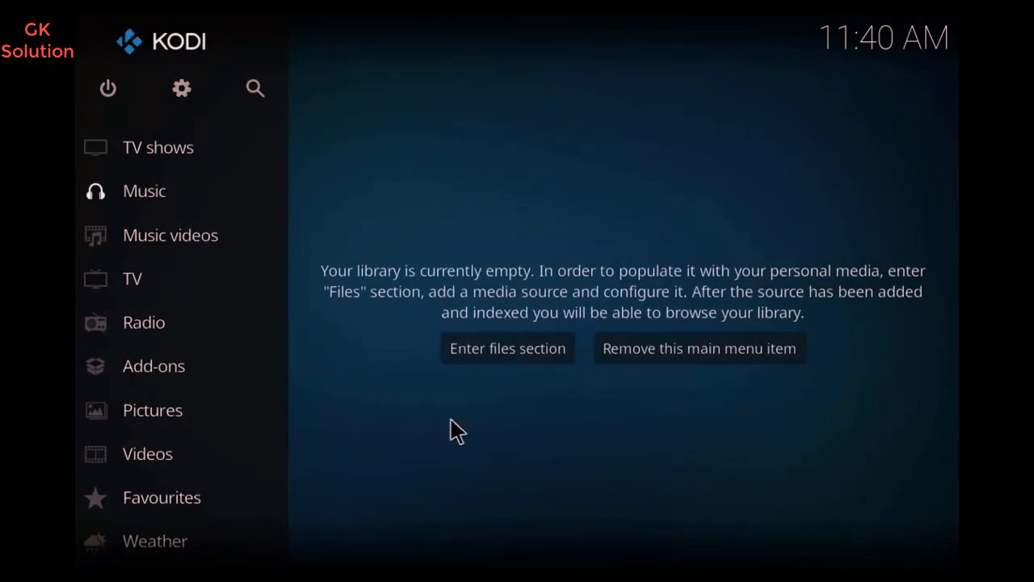
Step: Install the add-on repository from repository.Cypherslocker-1.0.2.zip in the repo source
left_click(190, 371)
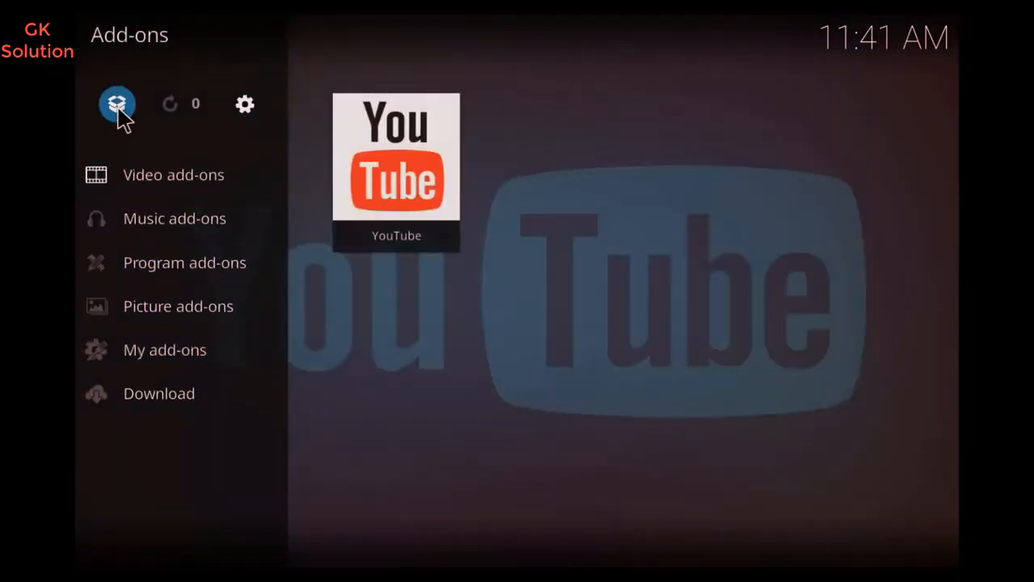
left_click(119, 110)
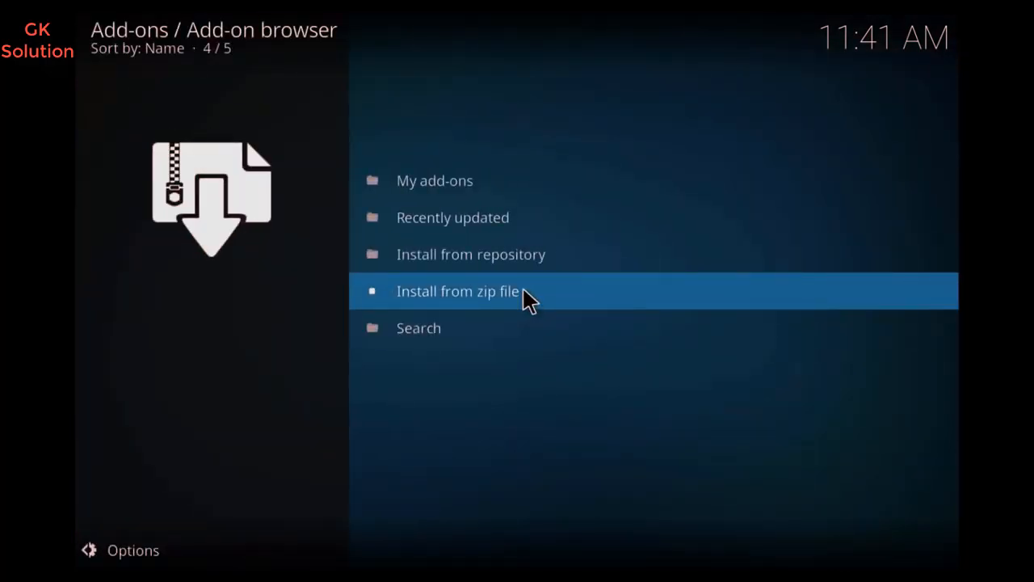
left_click(523, 291)
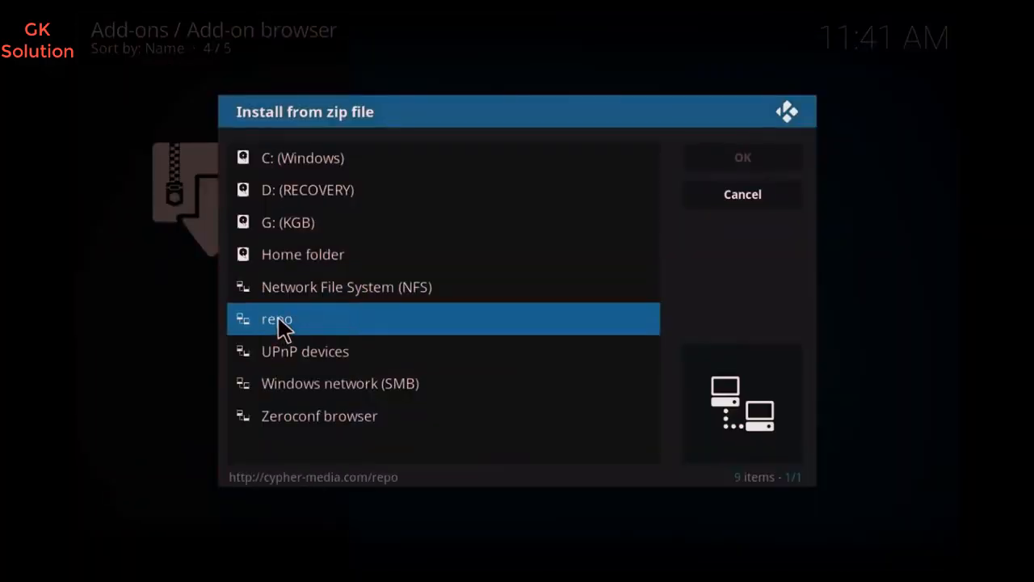
left_click(277, 320)
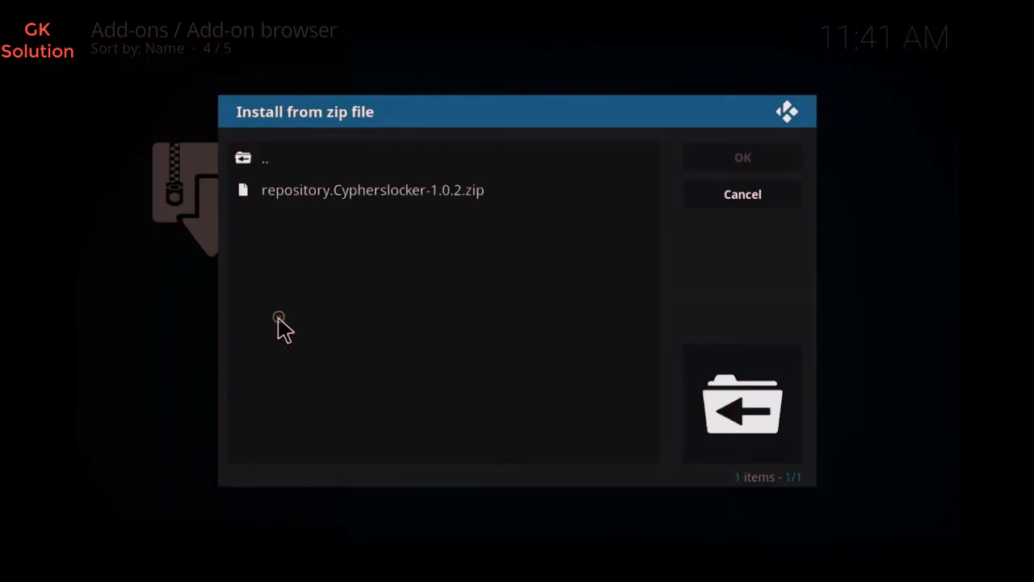
left_click(380, 191)
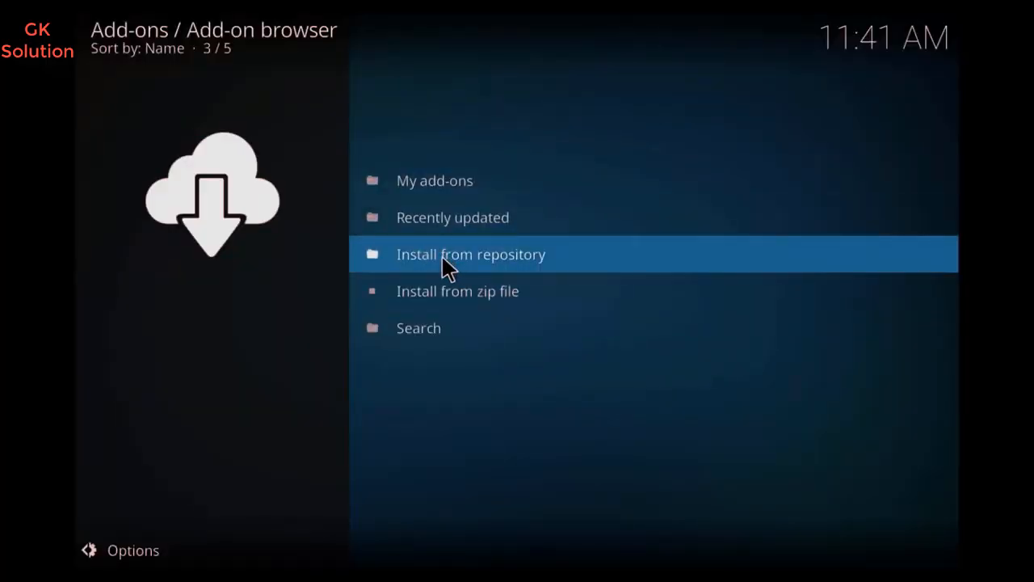
Step: Install the Rebirth video add-on from the Cyphers locker repository and open it
left_click(449, 254)
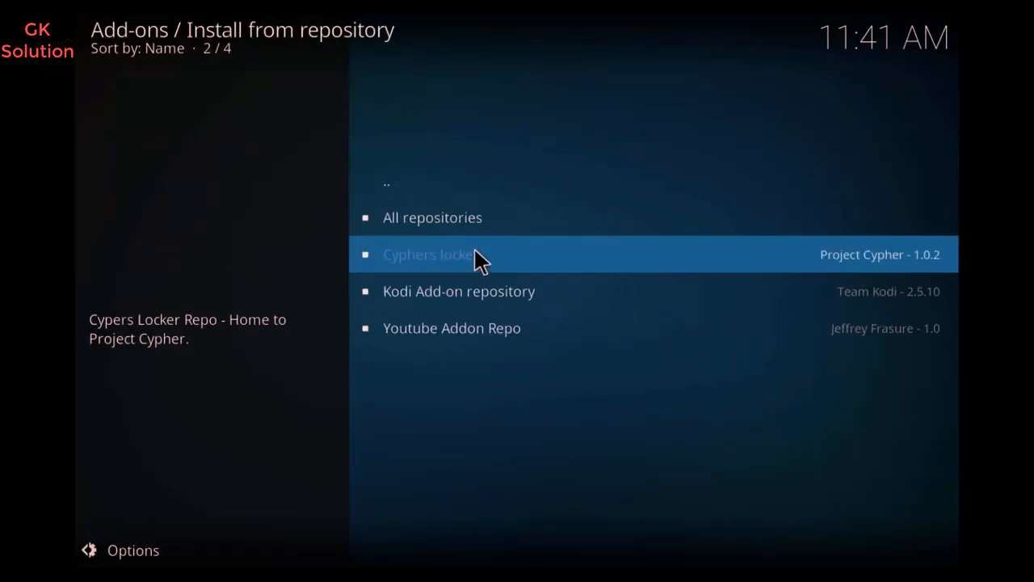
left_click(478, 260)
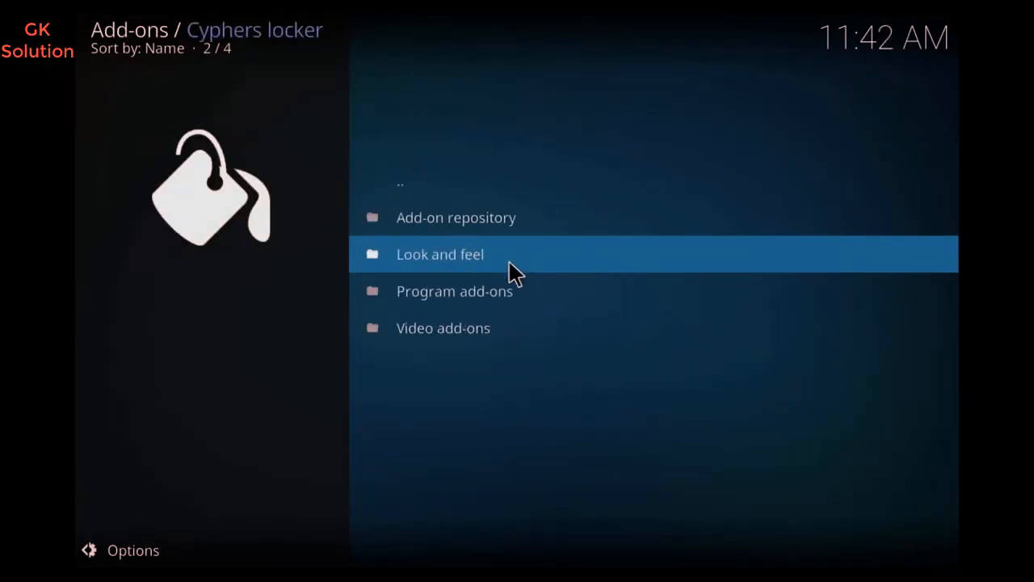
left_click(501, 330)
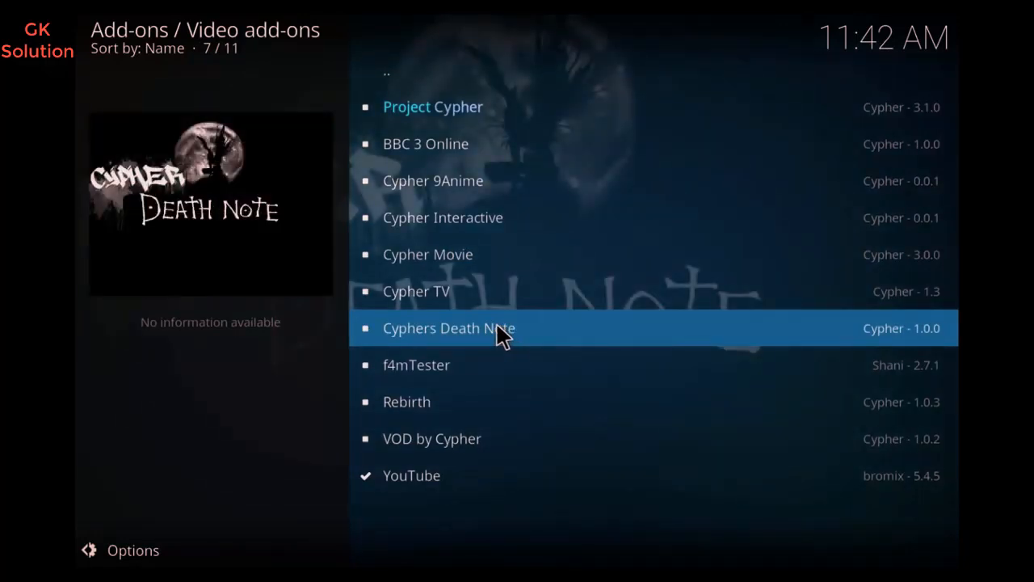
left_click(430, 400)
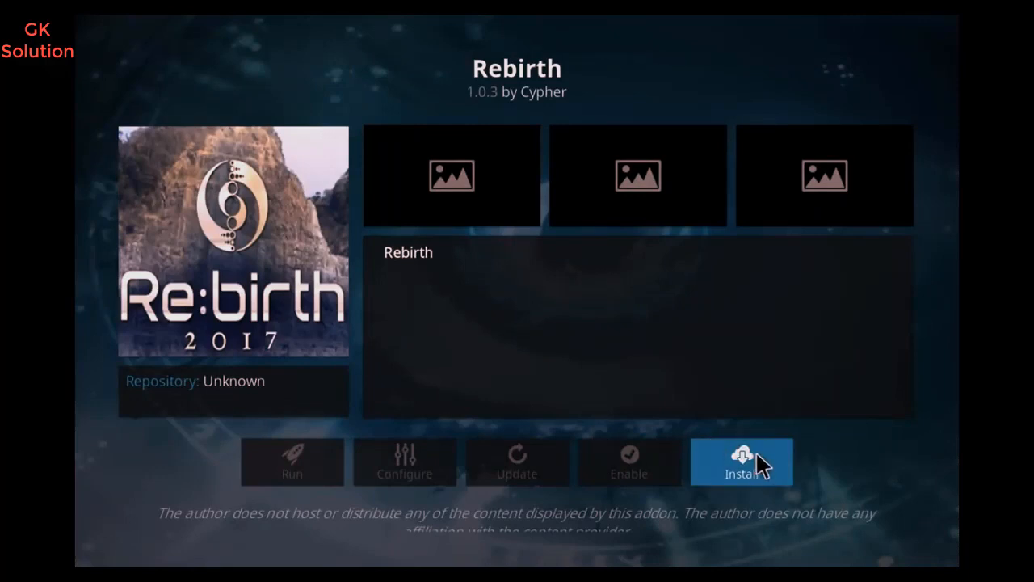
left_click(751, 465)
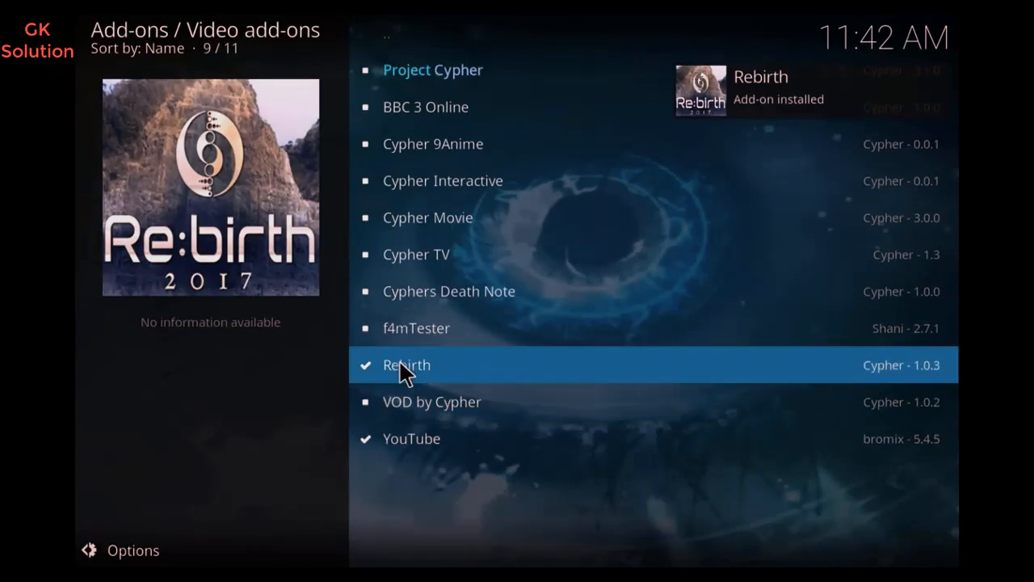
left_click(404, 373)
left_click(240, 458)
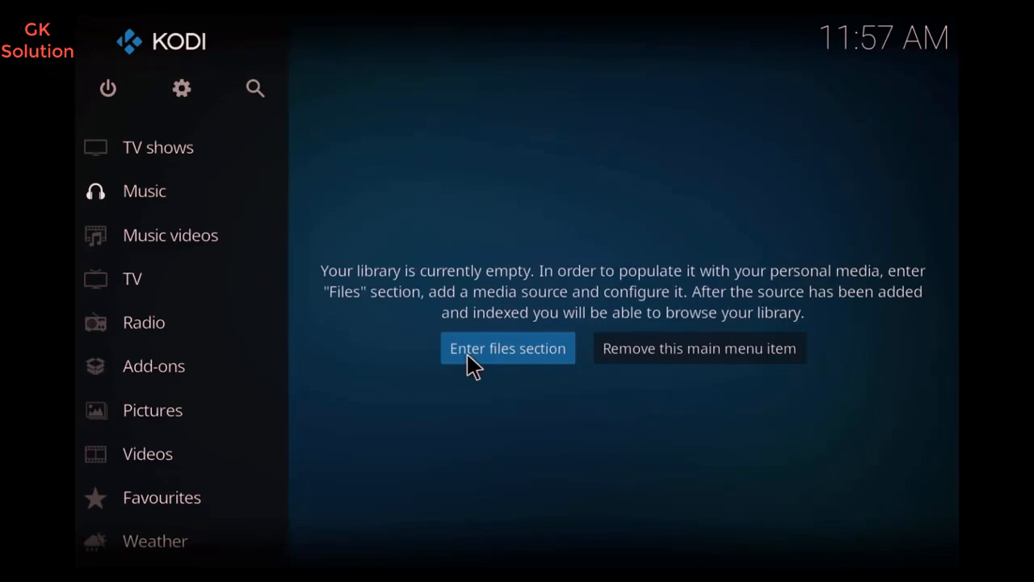
Step: Turn the add-on system's unknown sources setting off and back on, accept the warning, and return to the System overview
left_click(182, 90)
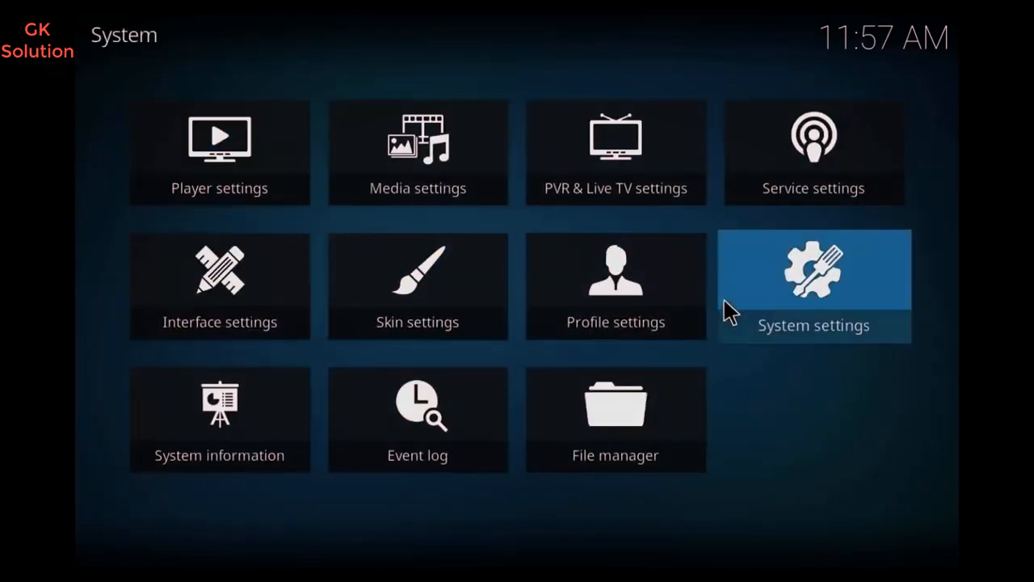
left_click(845, 301)
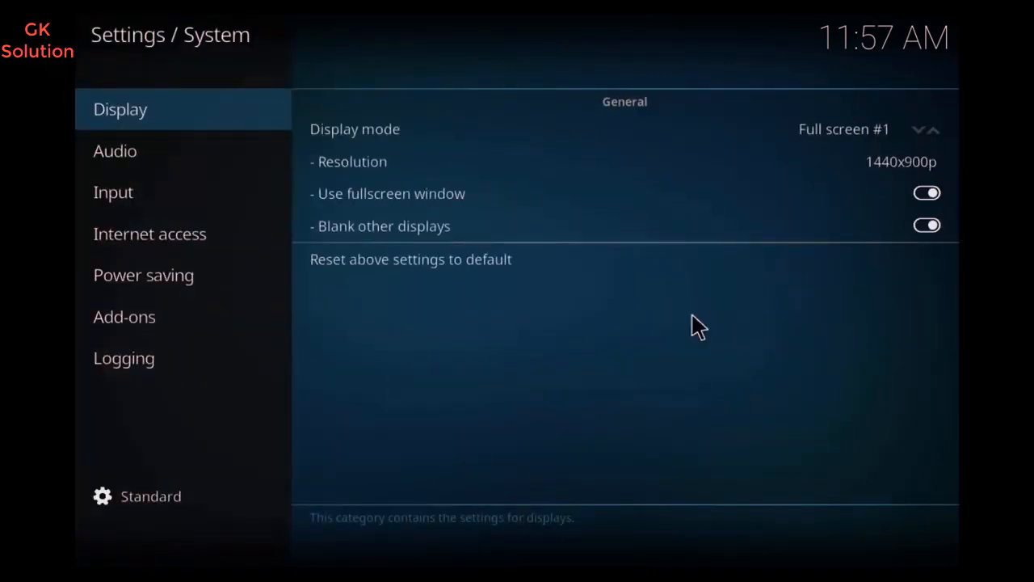
mouse_move(180, 319)
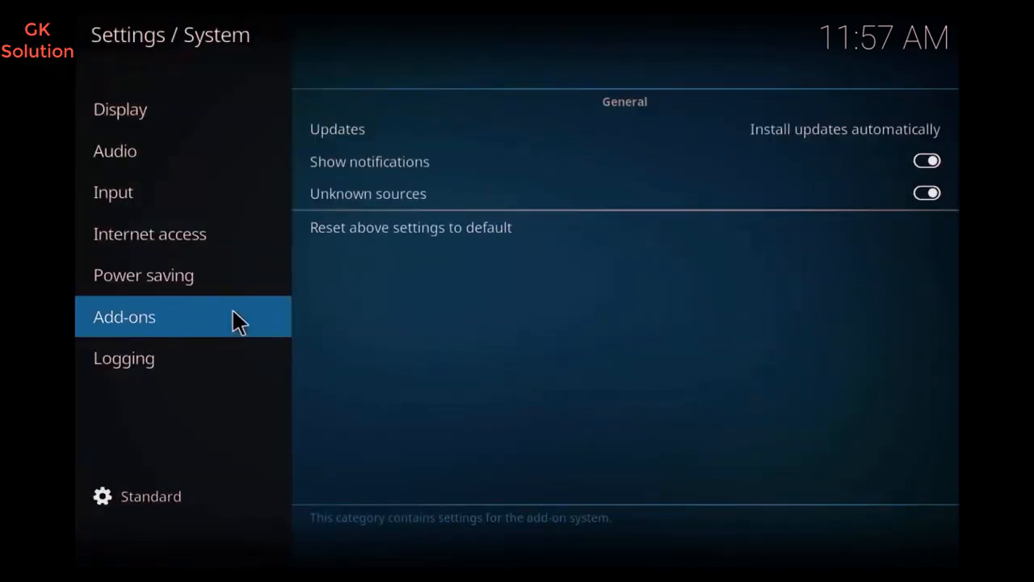
left_click(347, 197)
left_click(345, 190)
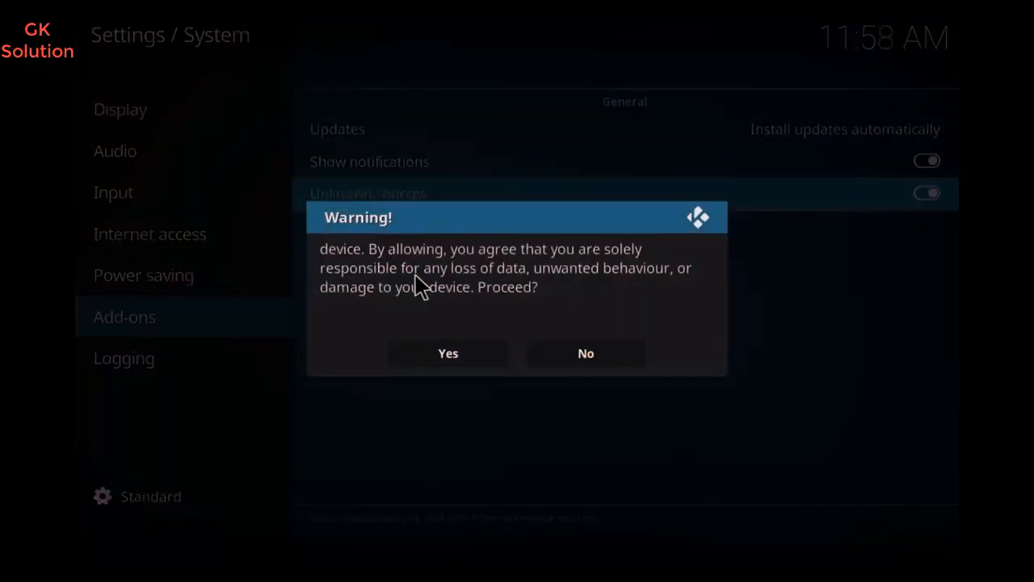
left_click(455, 349)
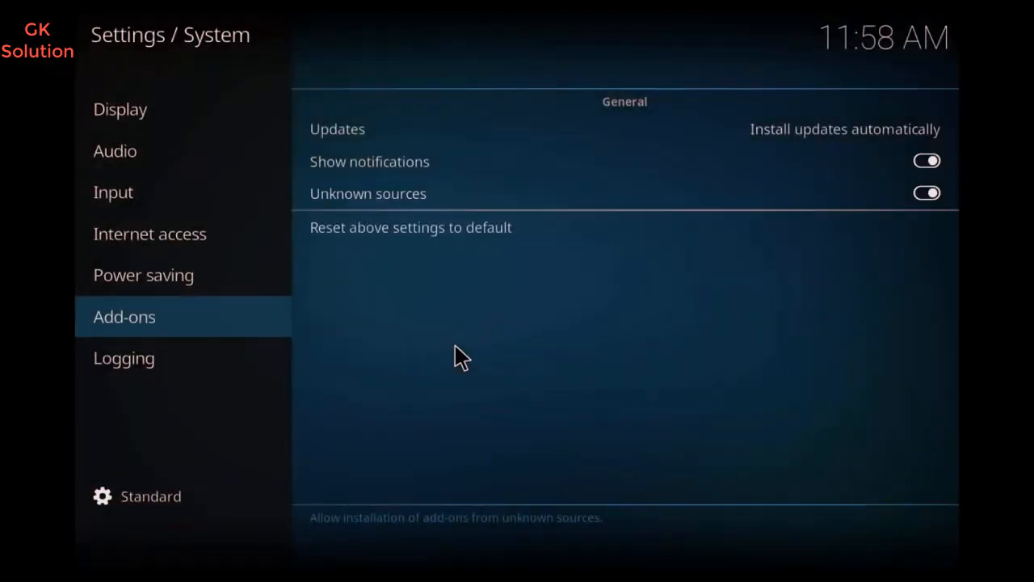
key("Escape")
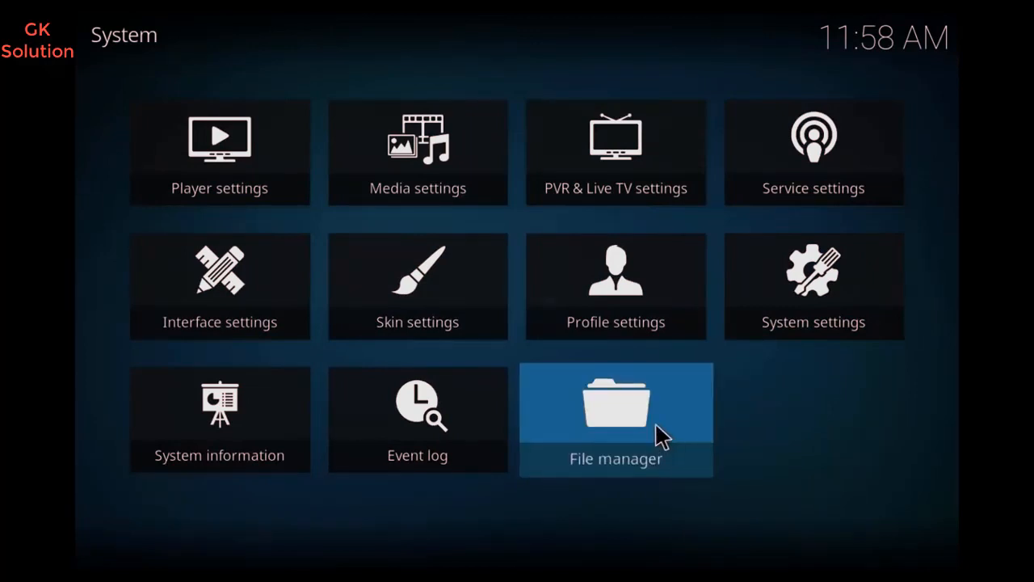
left_click(661, 437)
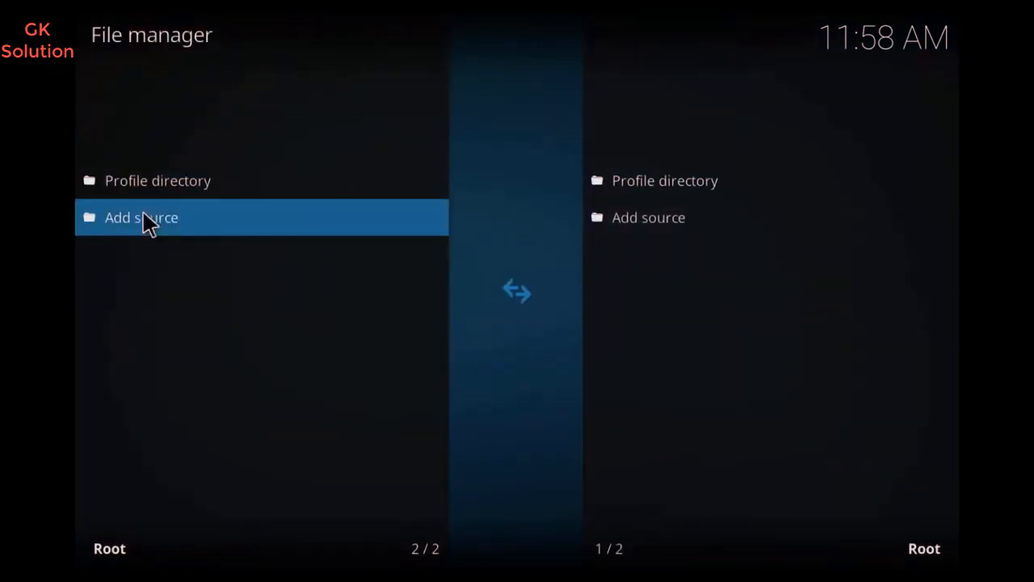
left_click(155, 221)
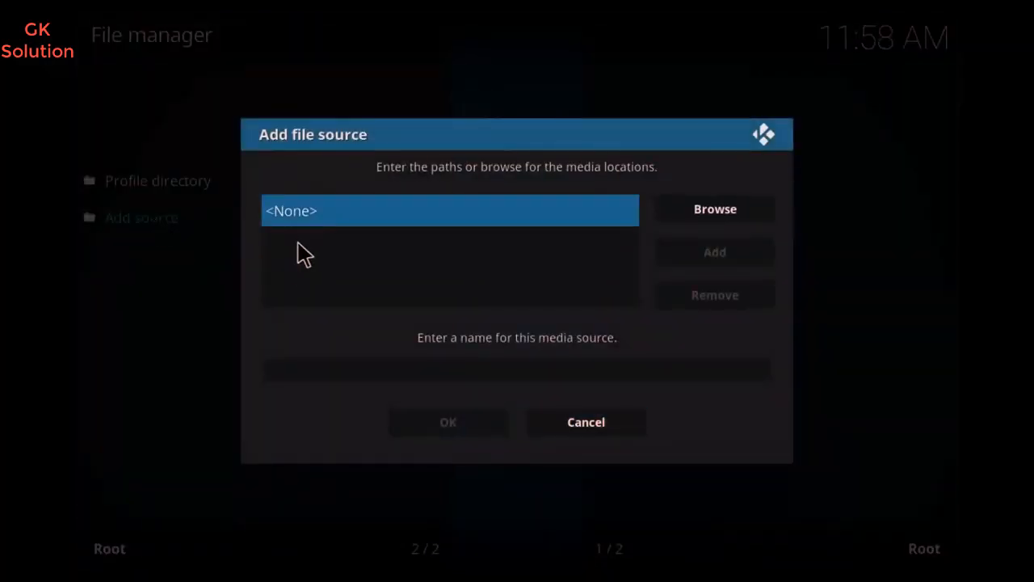
left_click(319, 219)
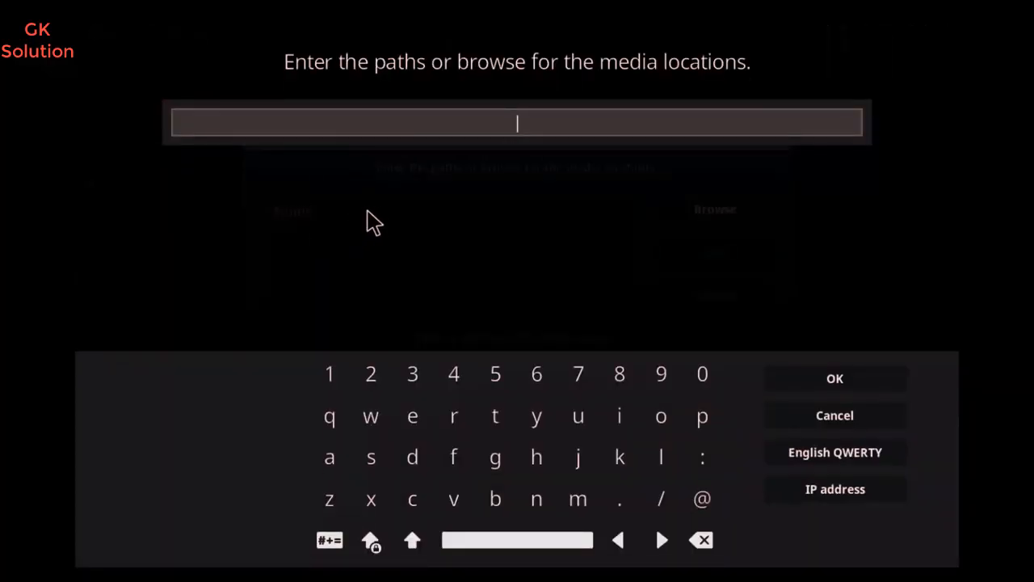
type("http:")
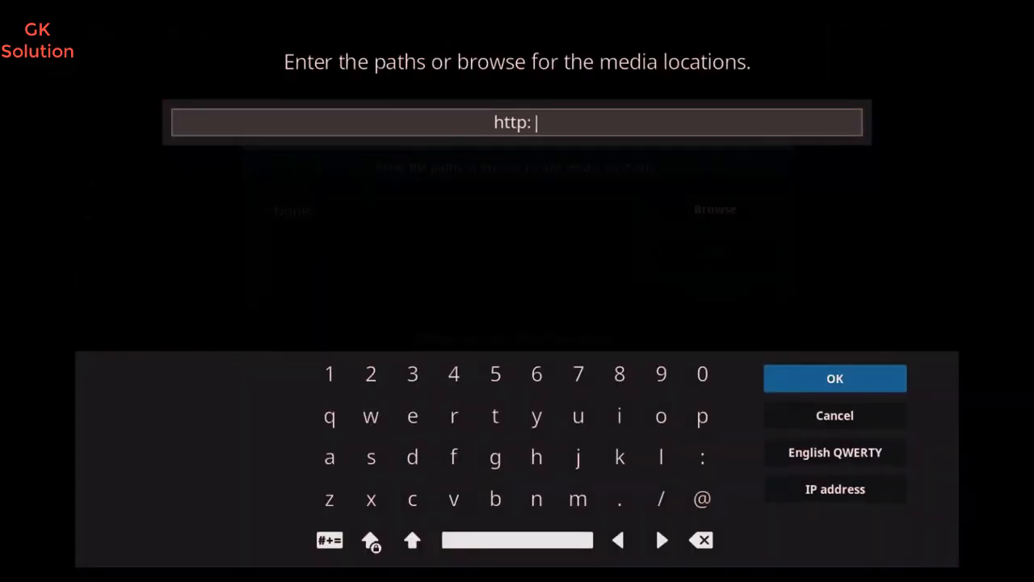
type("//rep")
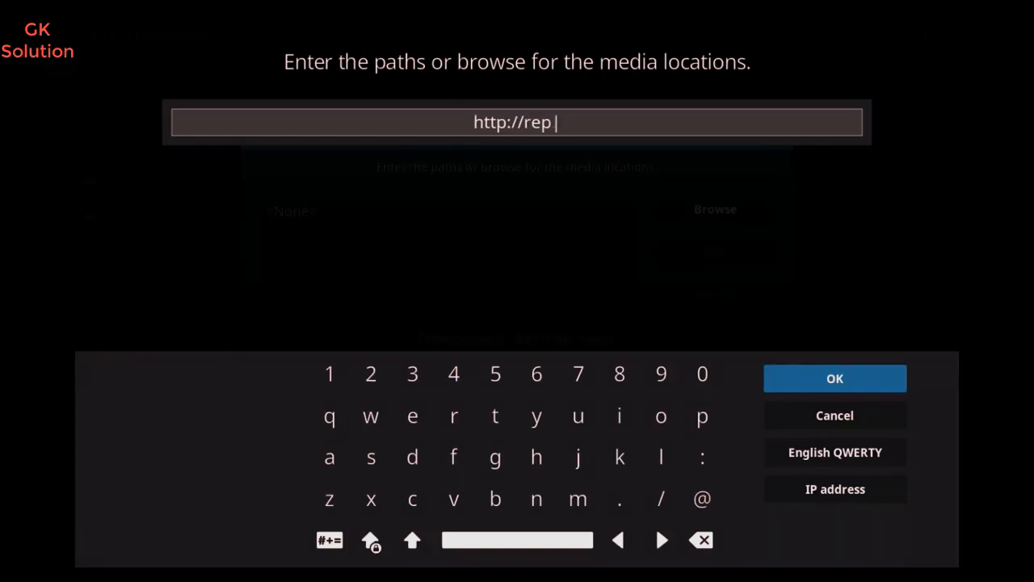
type("o.tantrumtv.")
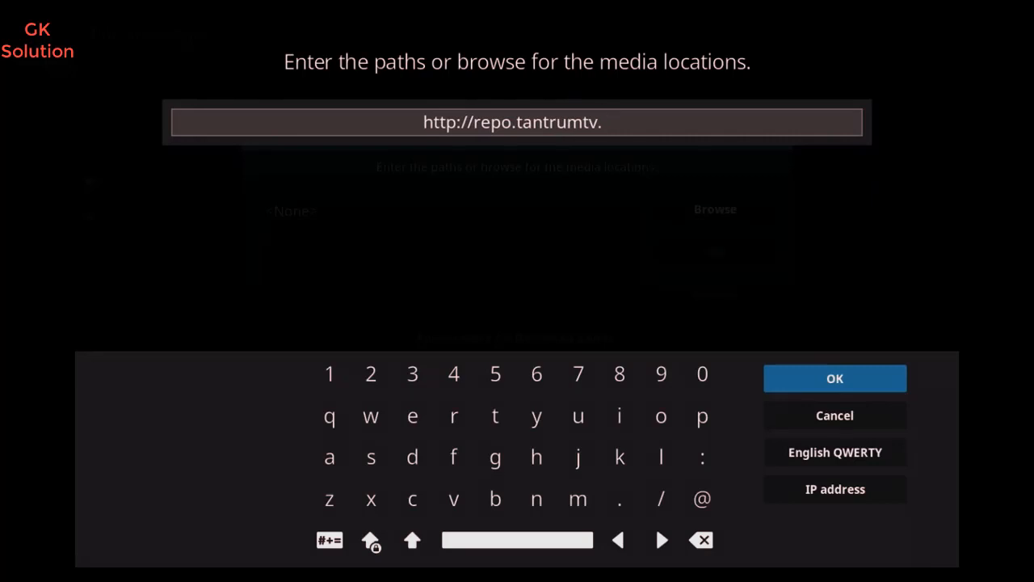
type("cpm,")
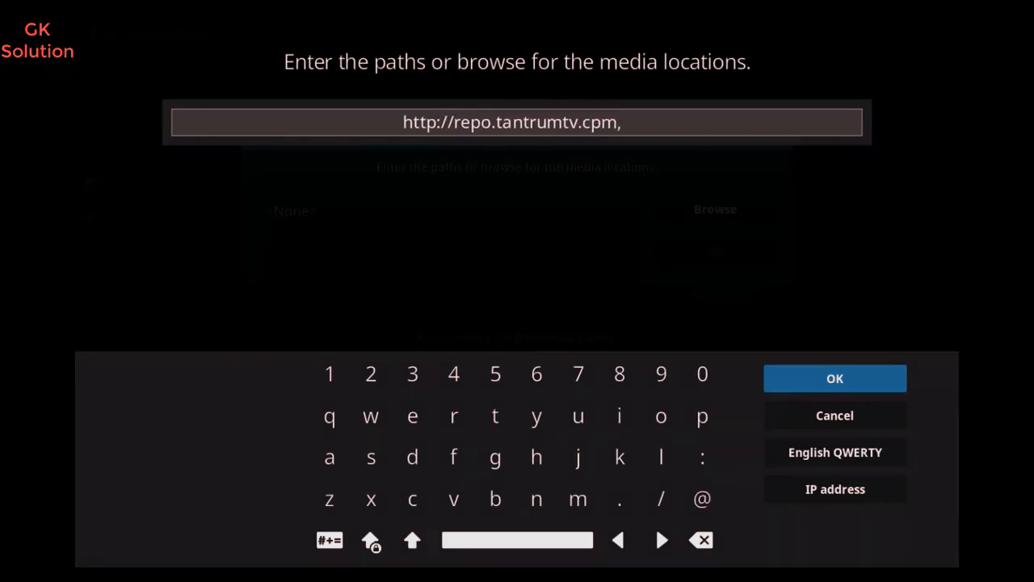
key("BackSpace")
key("BackSpace")
key("BackSpace")
type("om")
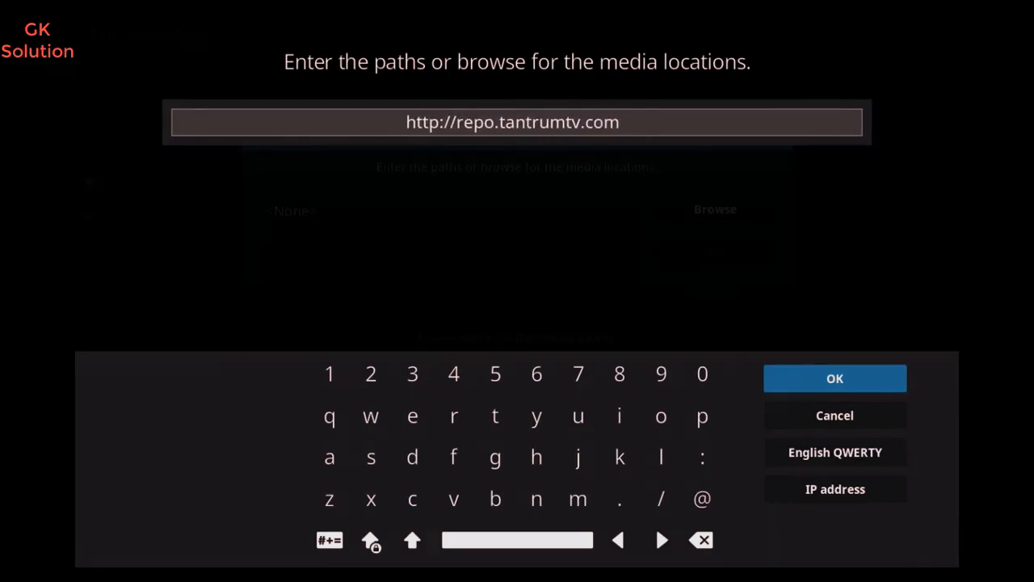
type("/dow")
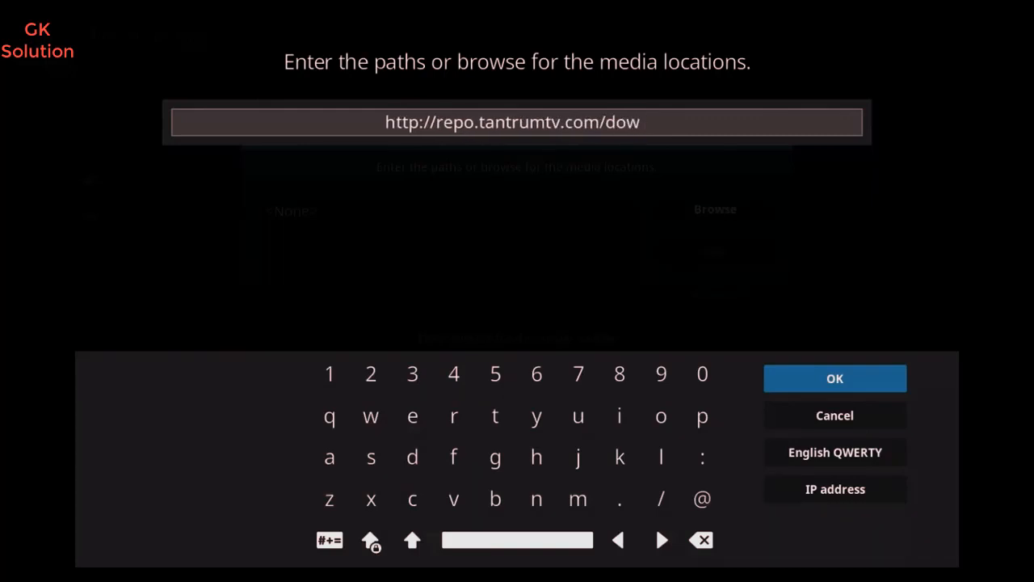
type("nload")
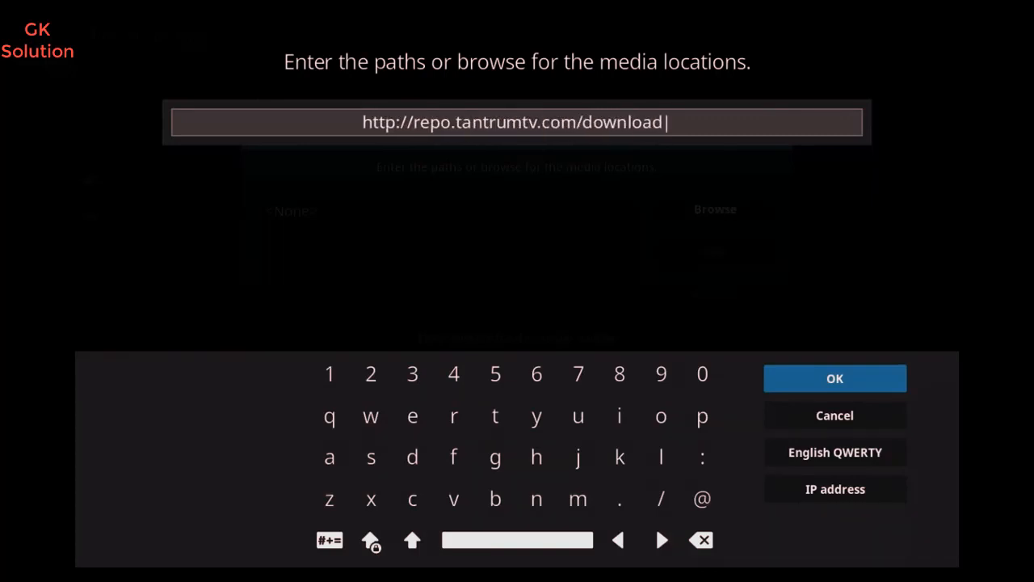
left_click(836, 379)
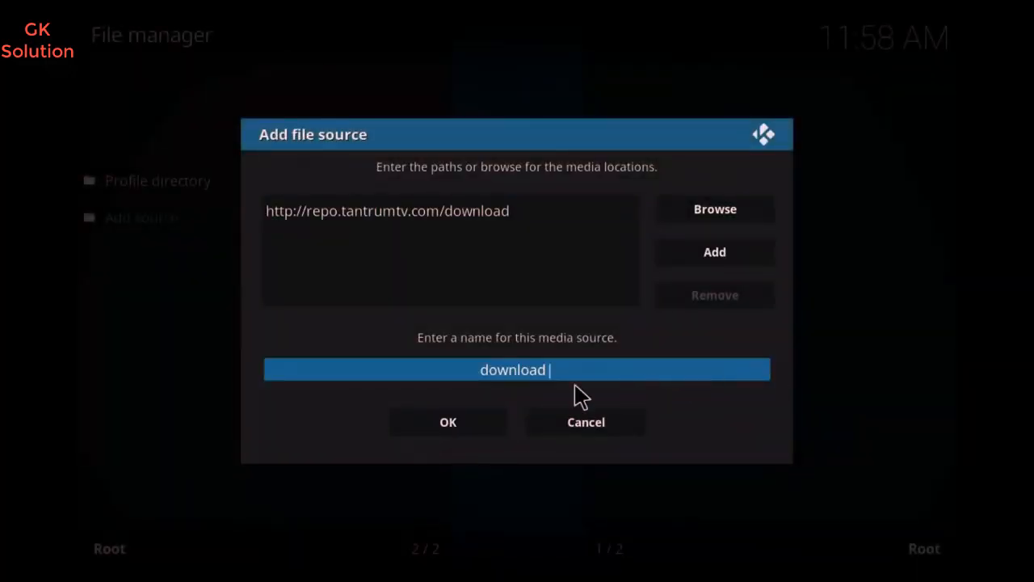
left_click(475, 426)
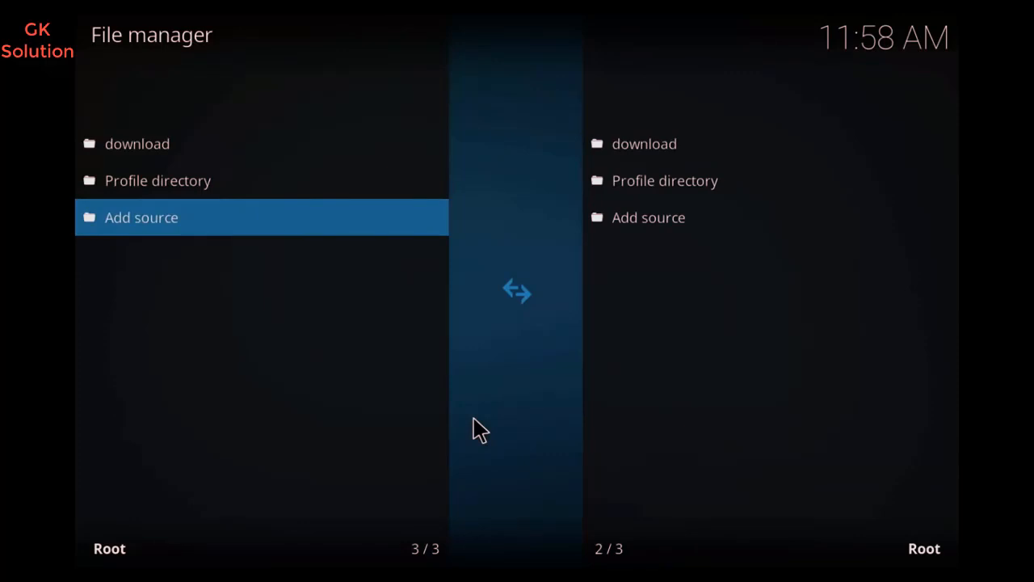
key("Escape")
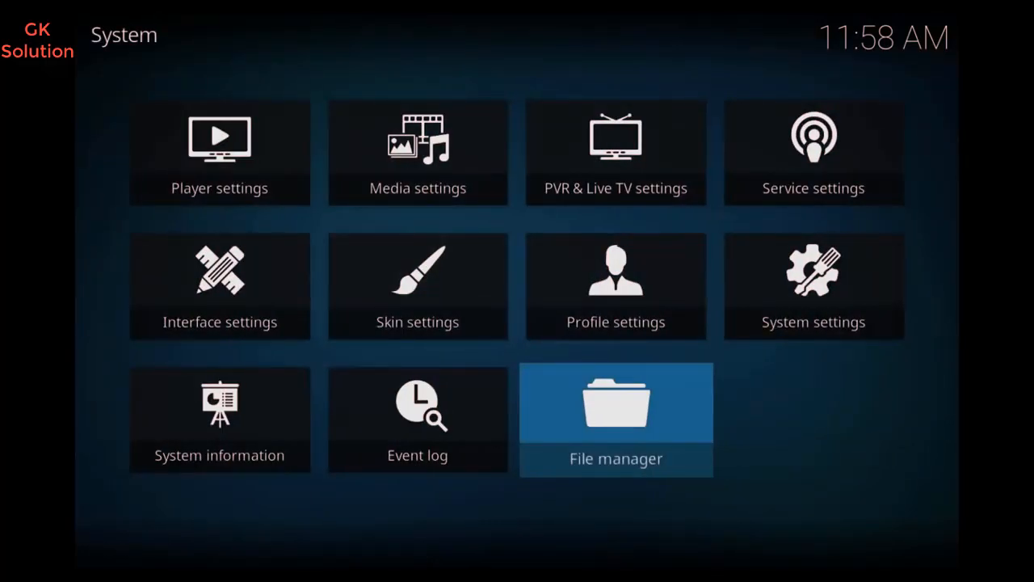
key("Escape")
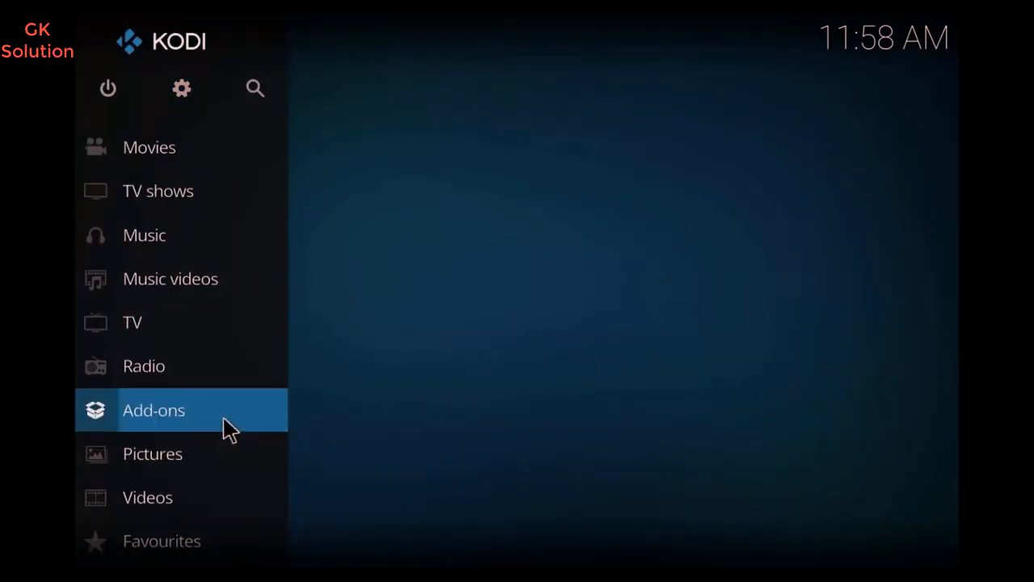
Step: Install the add-on repository from repository.tantrumtv-1.0.0.zip in the download source
left_click(204, 422)
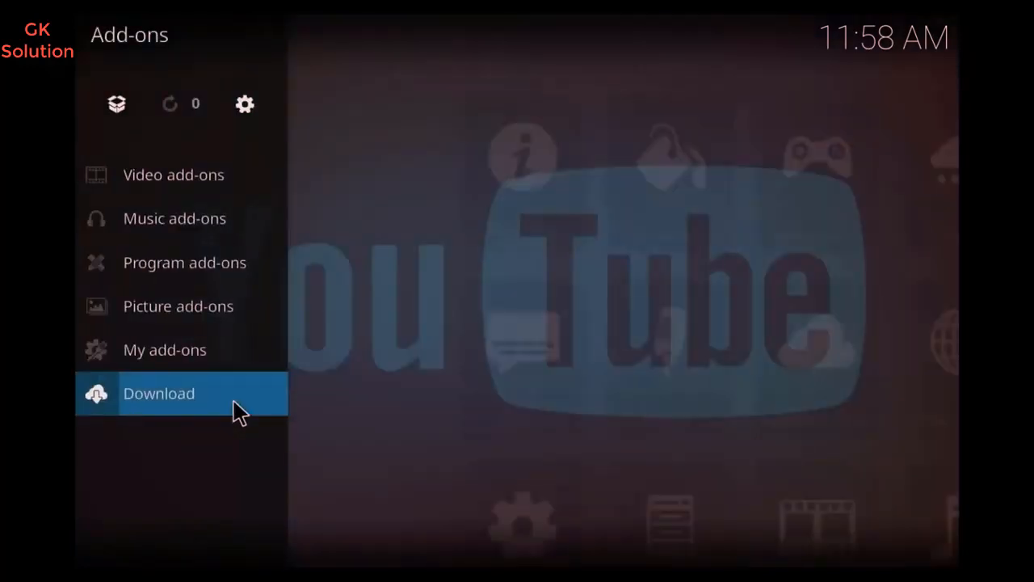
left_click(116, 106)
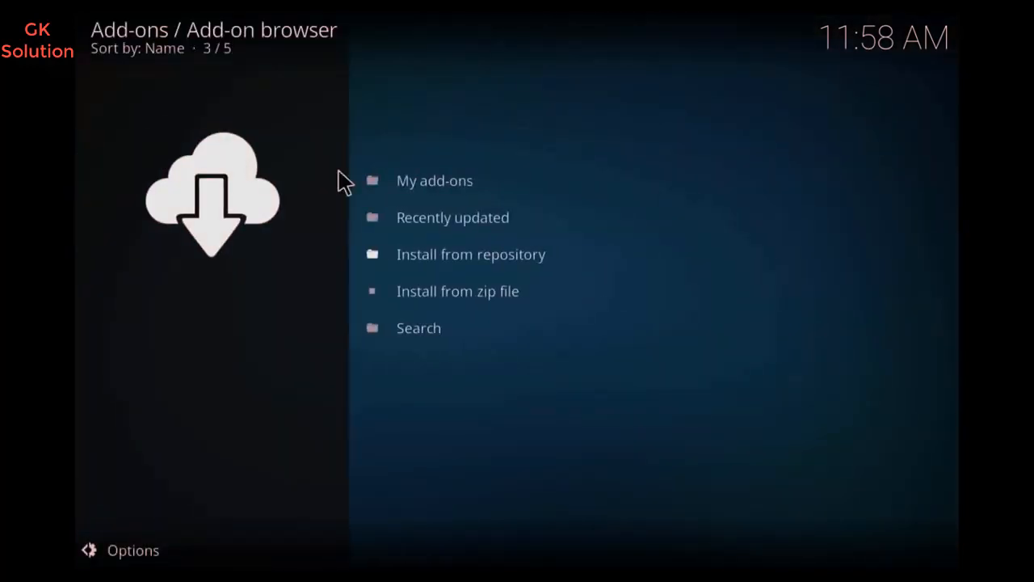
left_click(508, 285)
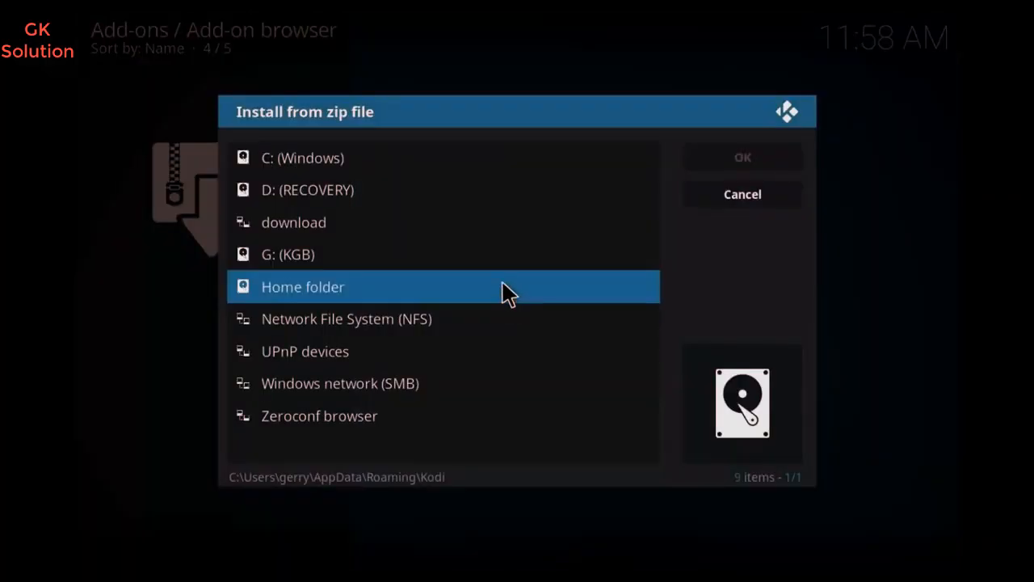
left_click(315, 218)
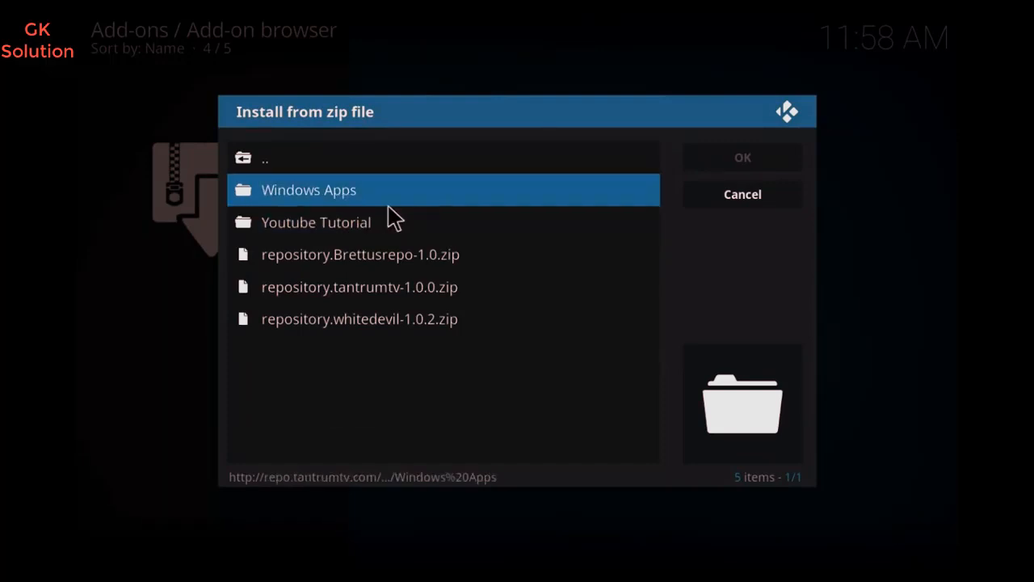
left_click(361, 288)
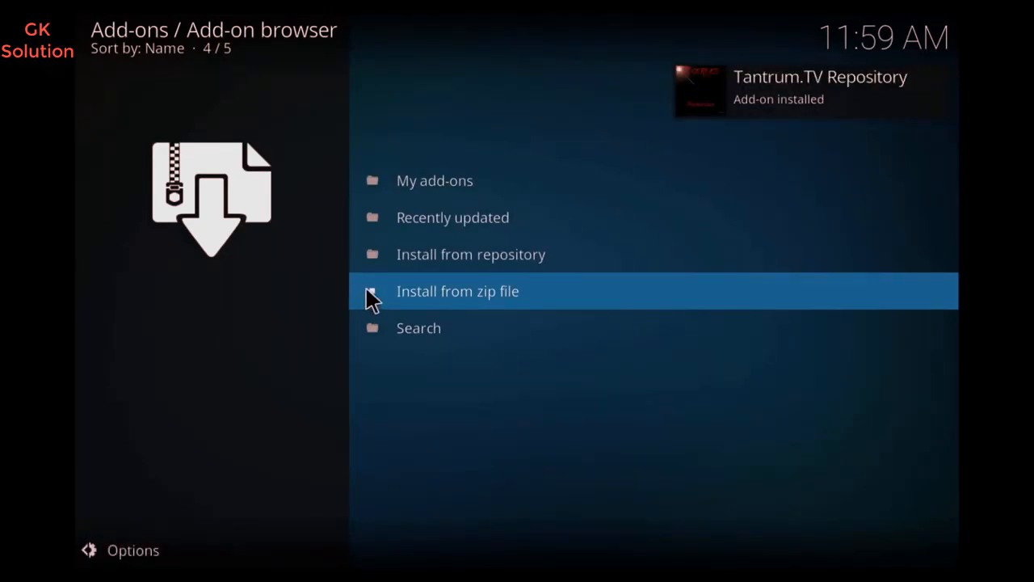
Step: Install the Exodus video add-on from the Tantrum.TV Repository
left_click(459, 257)
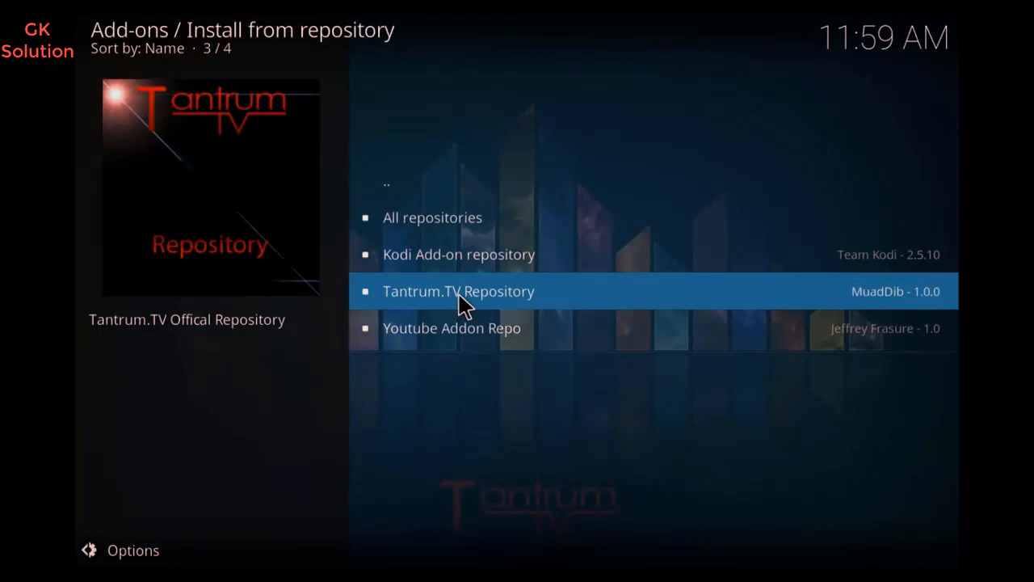
left_click(459, 295)
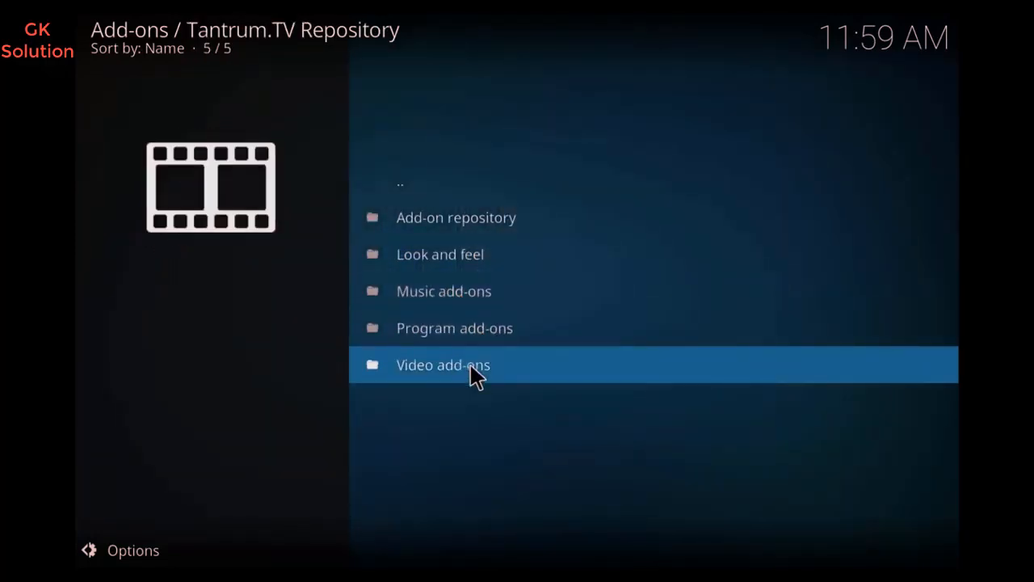
left_click(461, 365)
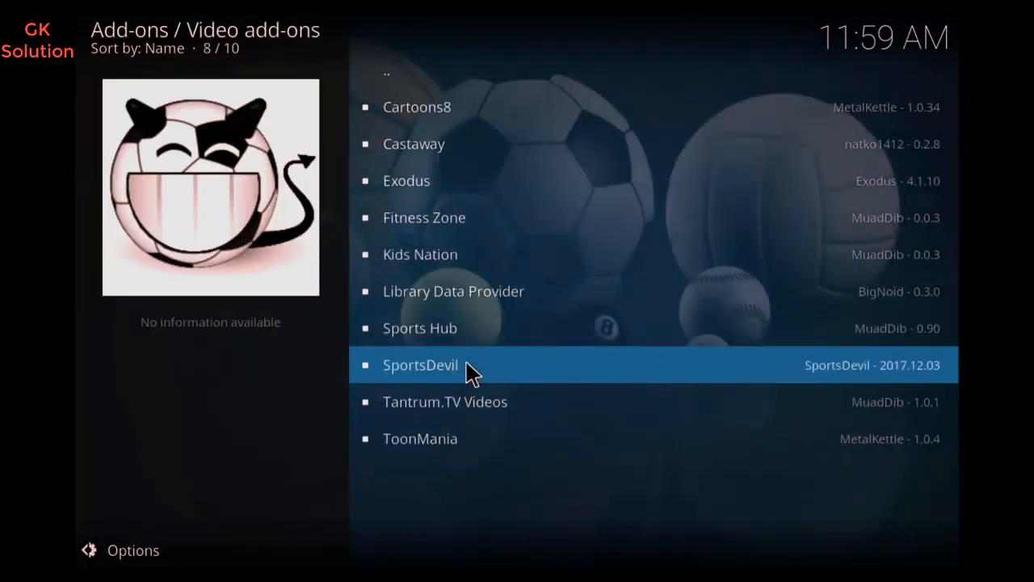
left_click(432, 190)
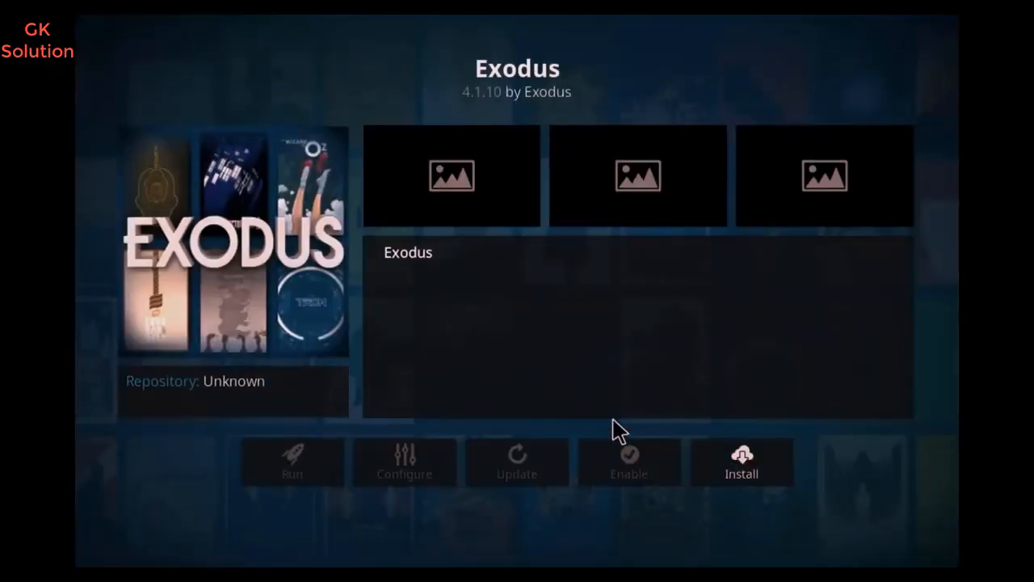
left_click(759, 473)
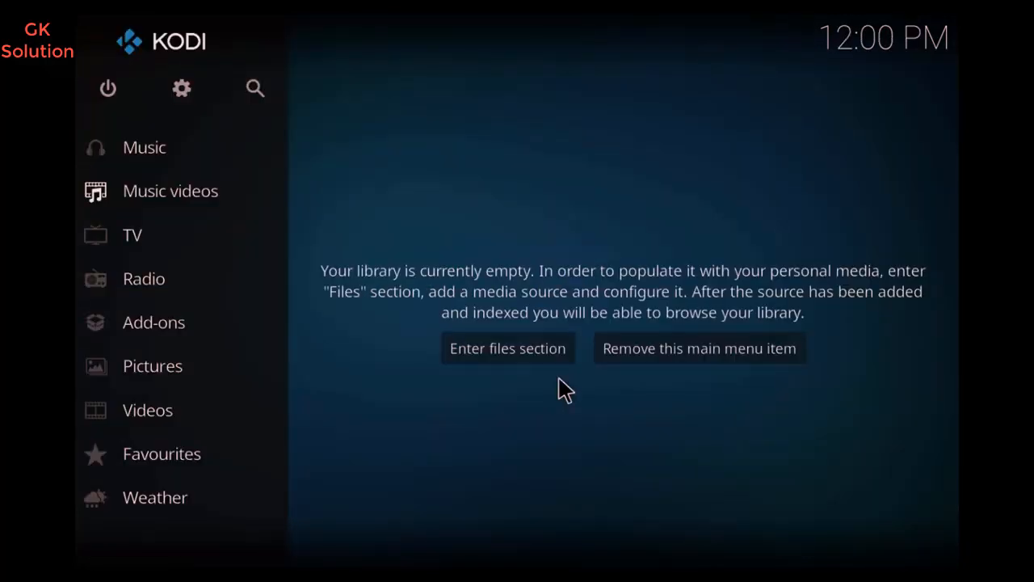
Step: Switch the add-on system's unknown sources setting off and on again, accept the warning, and go back to the System overview
left_click(182, 89)
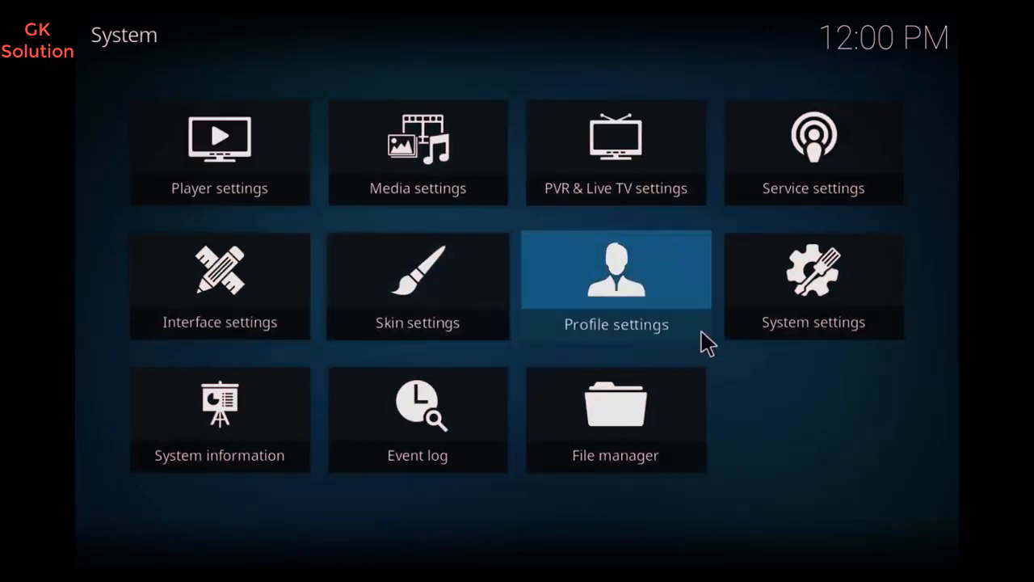
left_click(797, 301)
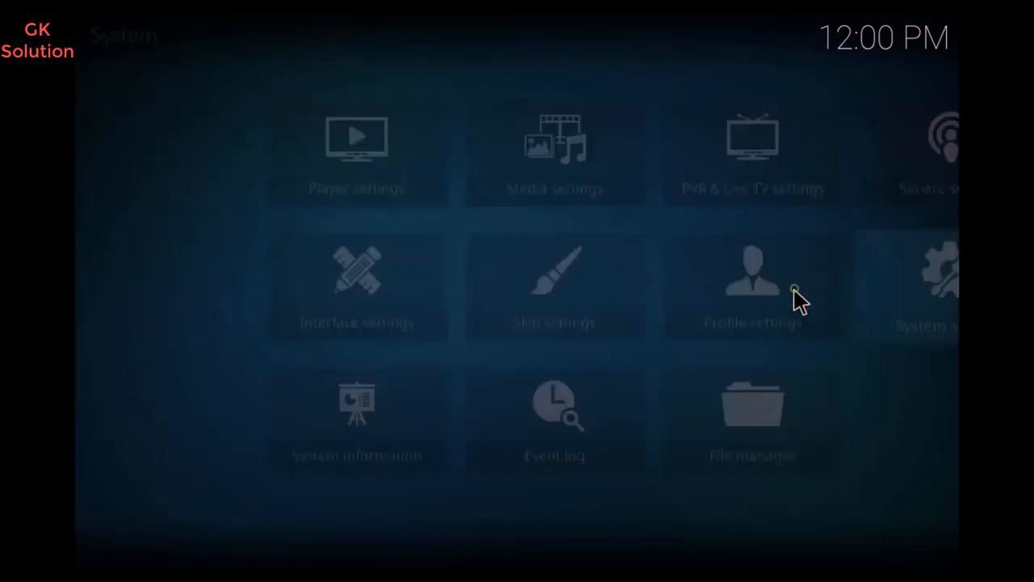
left_click(194, 340)
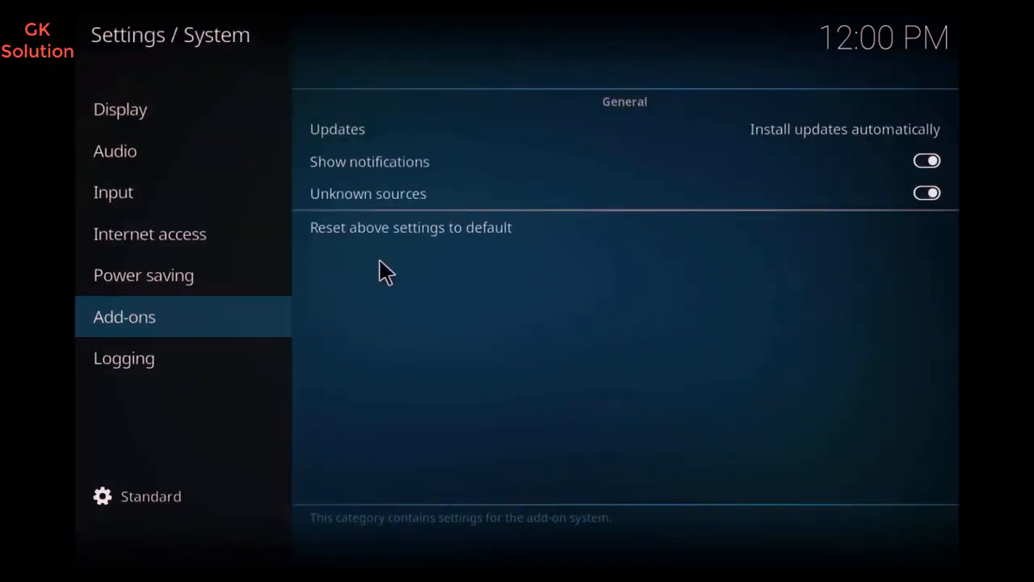
left_click(377, 197)
left_click(378, 196)
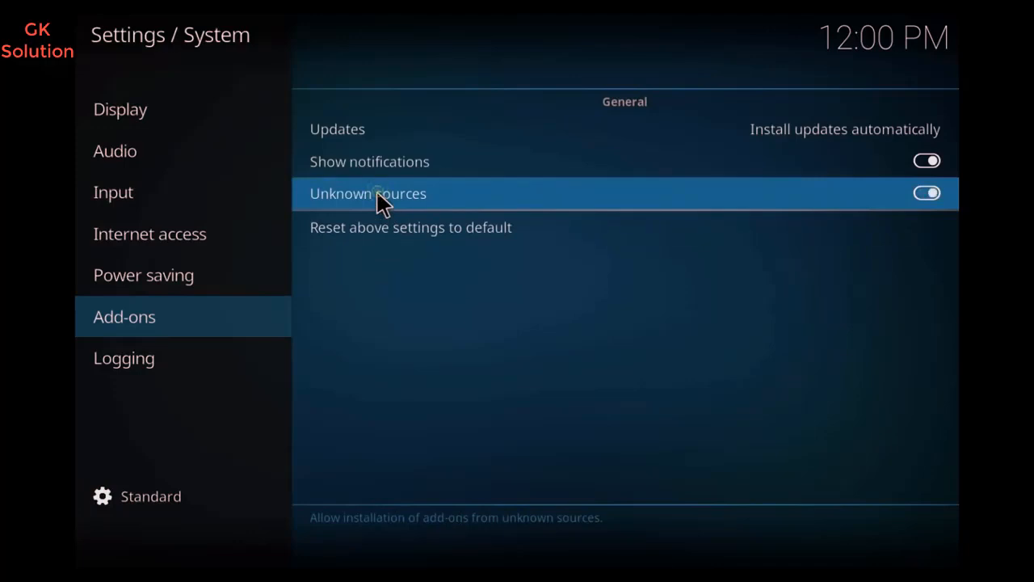
left_click(449, 356)
key("Escape")
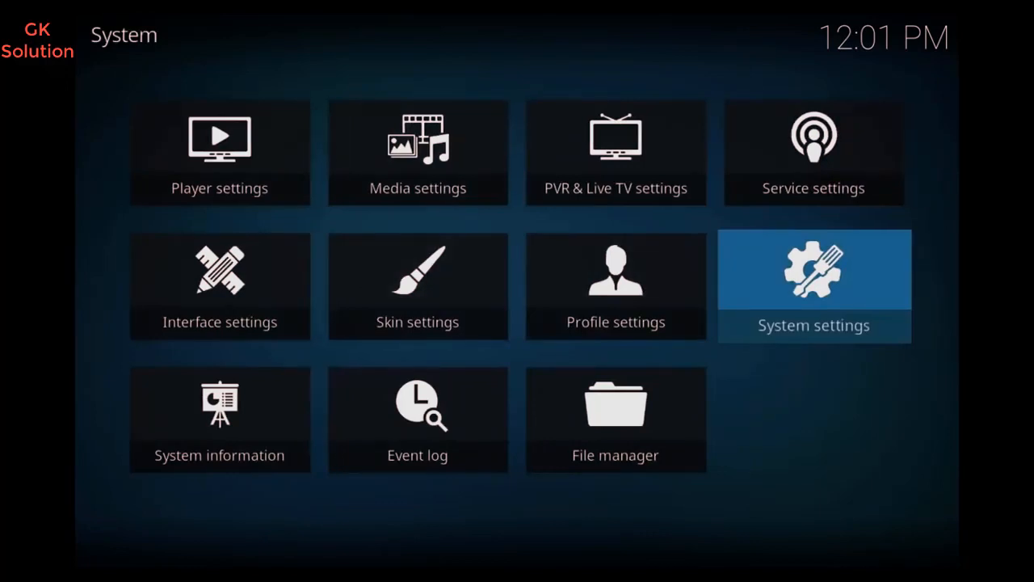
left_click(622, 408)
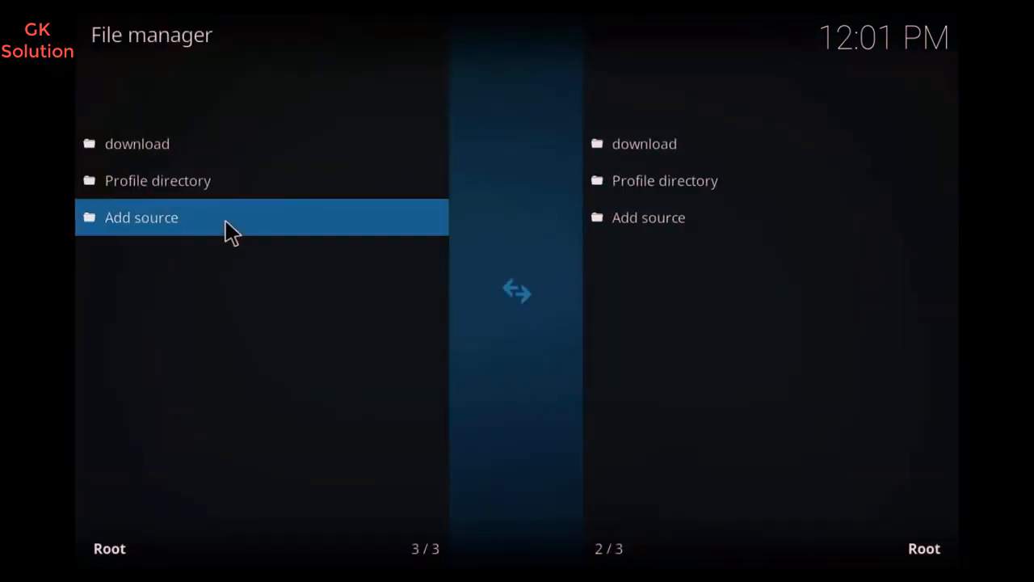
left_click(178, 226)
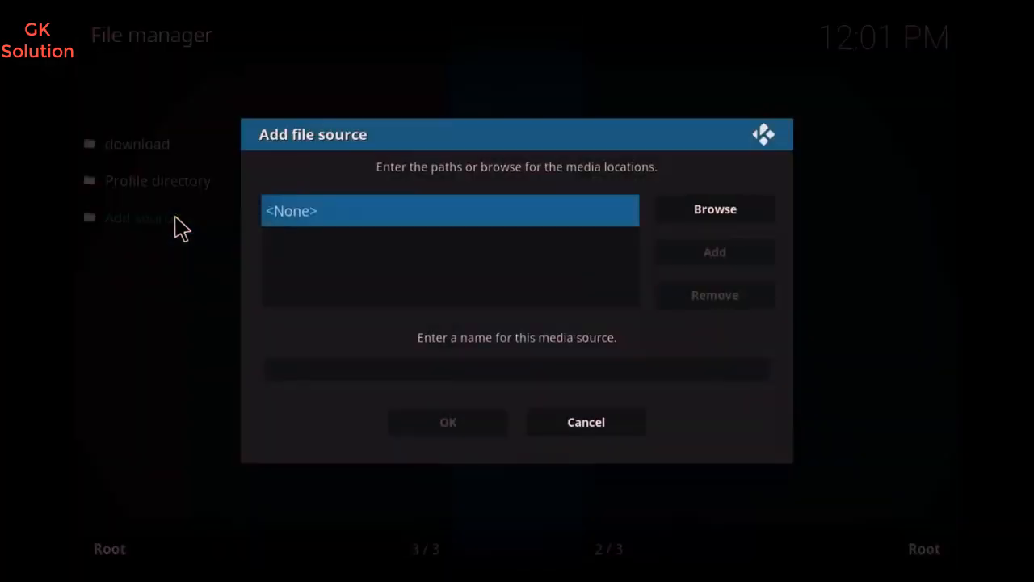
left_click(312, 211)
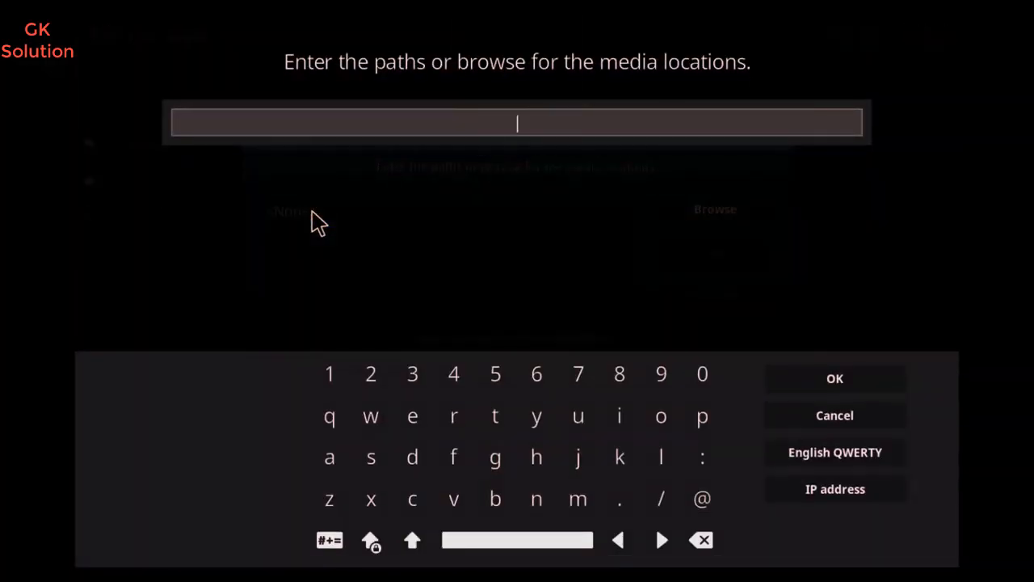
type("http")
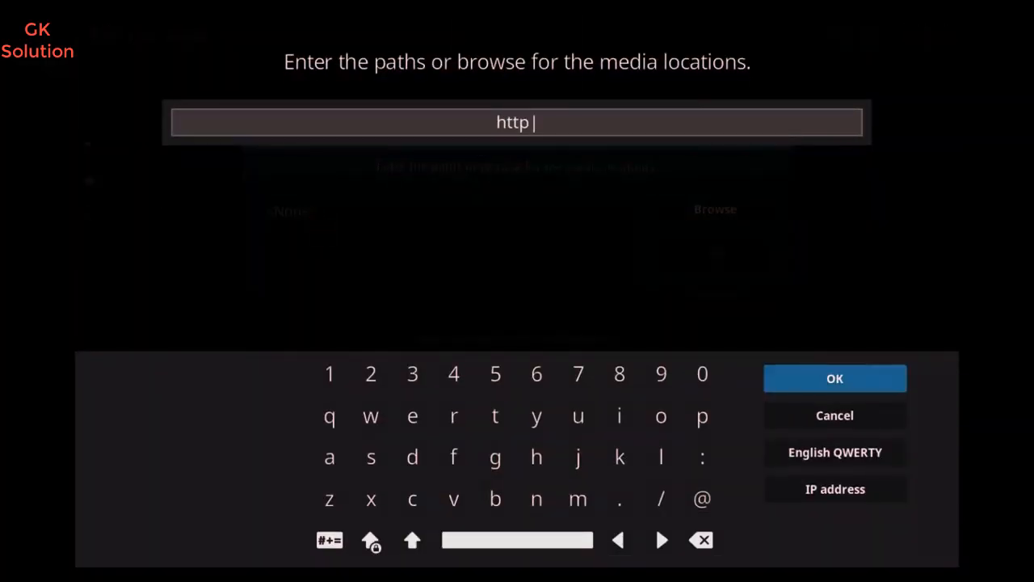
type("://kdil.co")
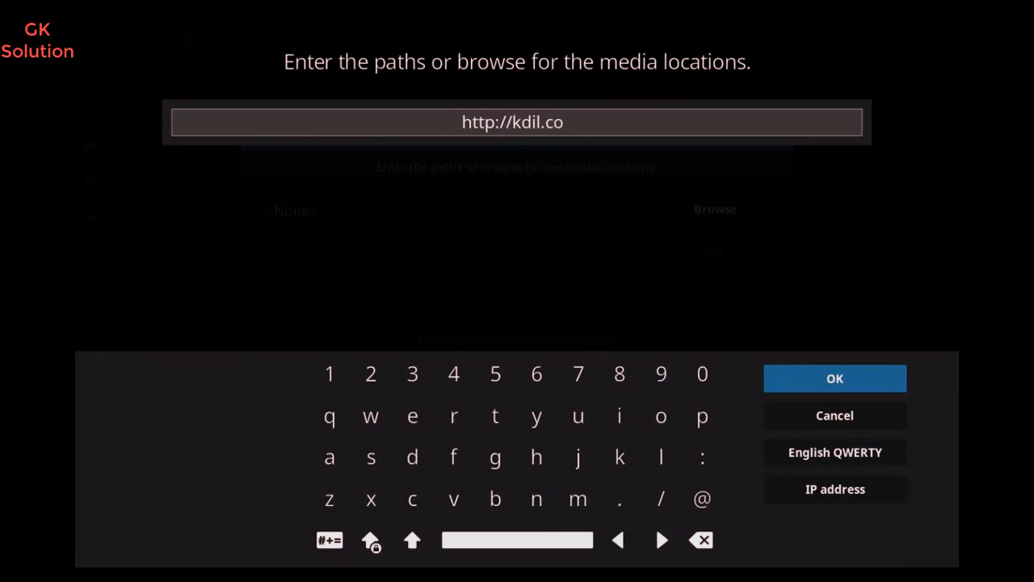
type("/rep")
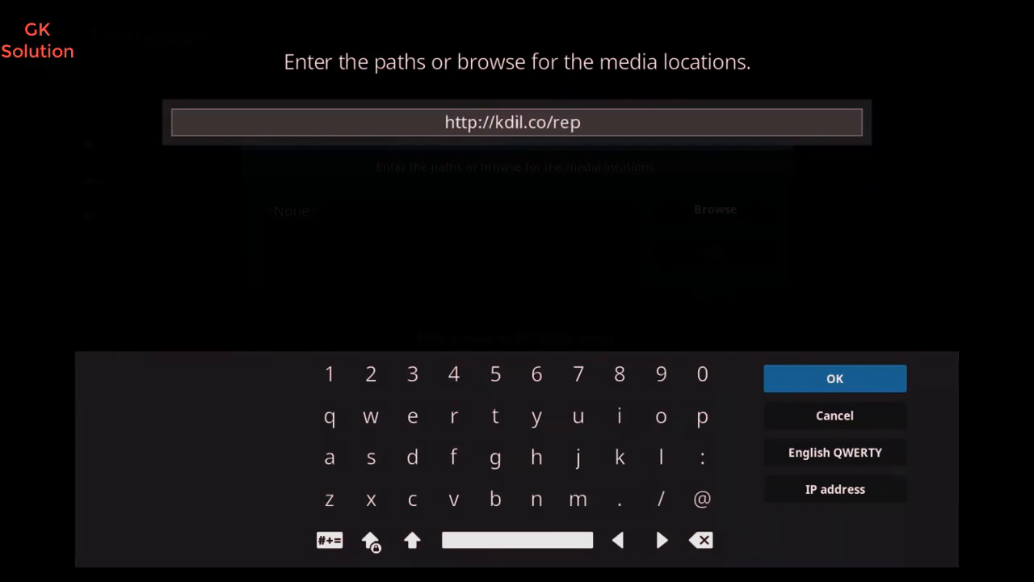
type("o")
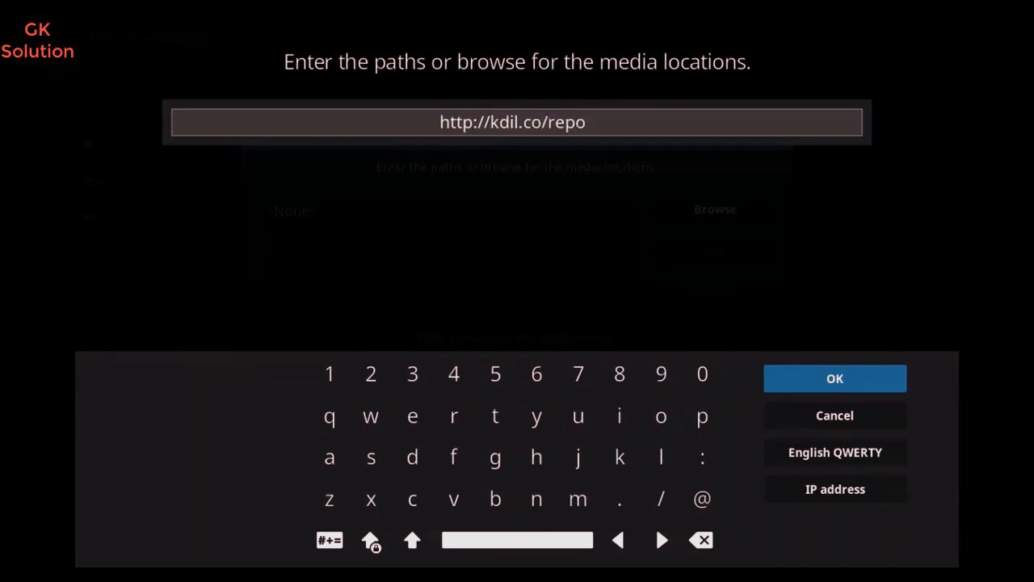
left_click(843, 378)
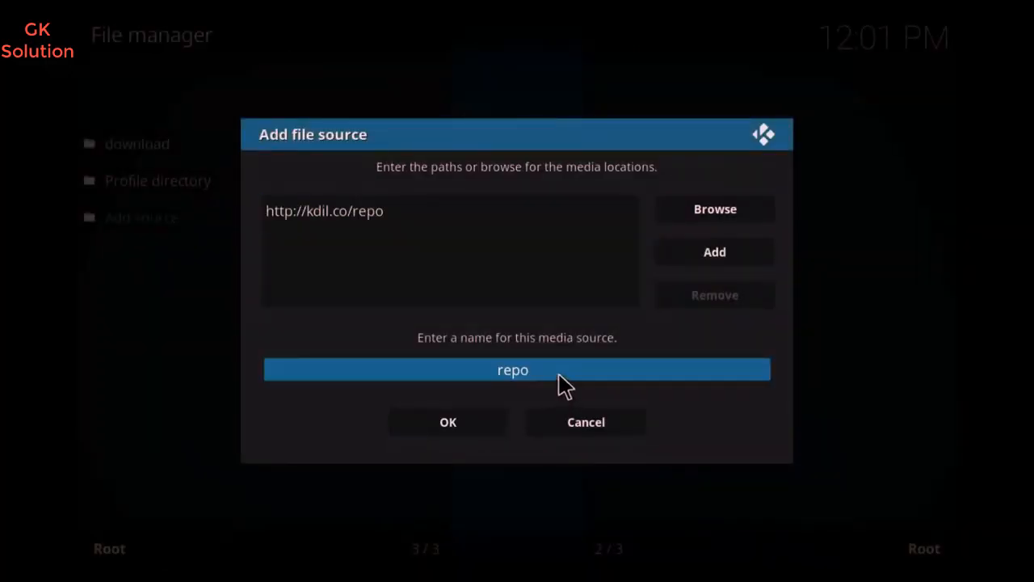
left_click(472, 417)
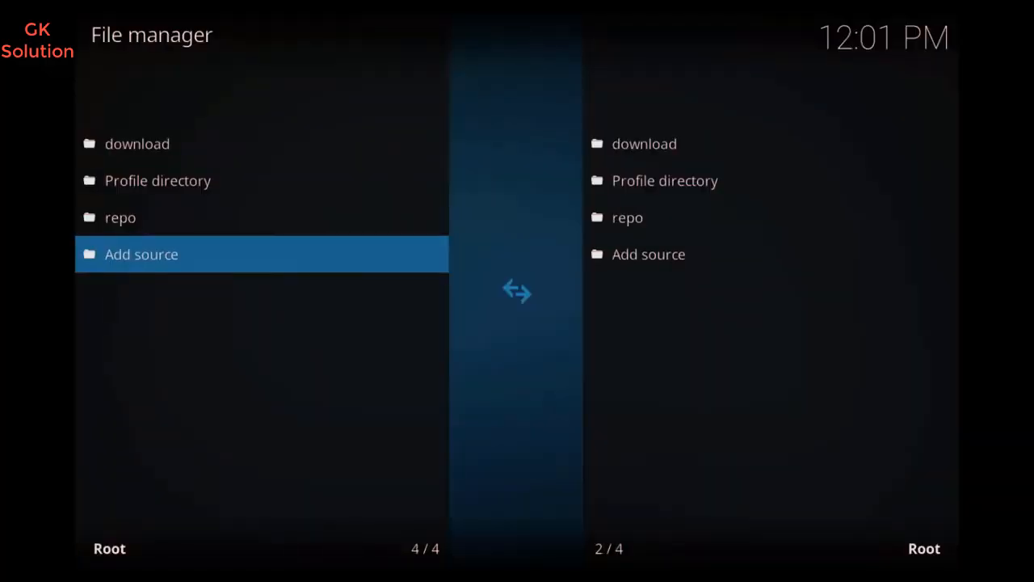
key("Escape")
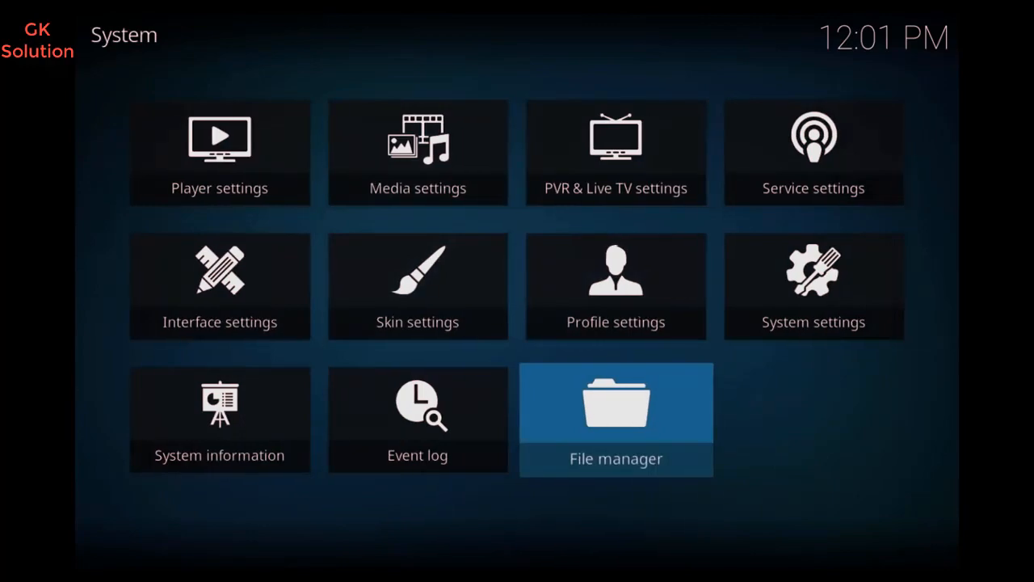
key("Escape")
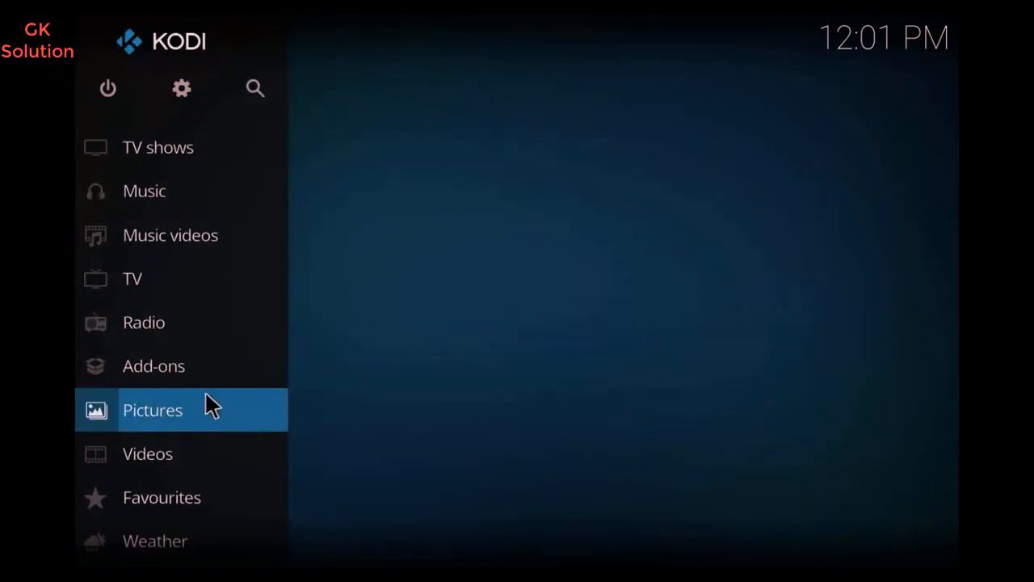
Step: Install the add-on repository from kodil.zip in the repo source
left_click(184, 361)
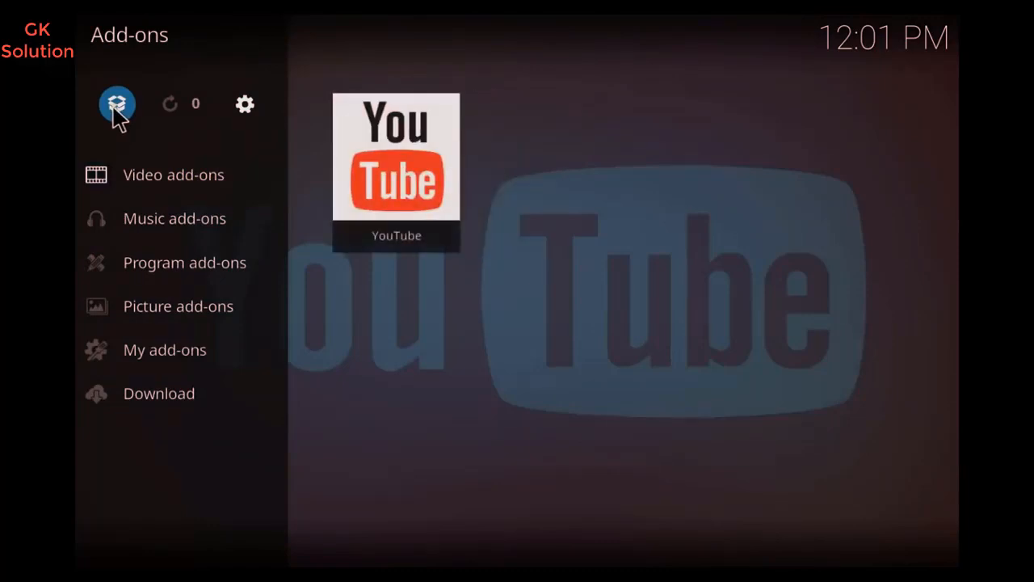
left_click(114, 107)
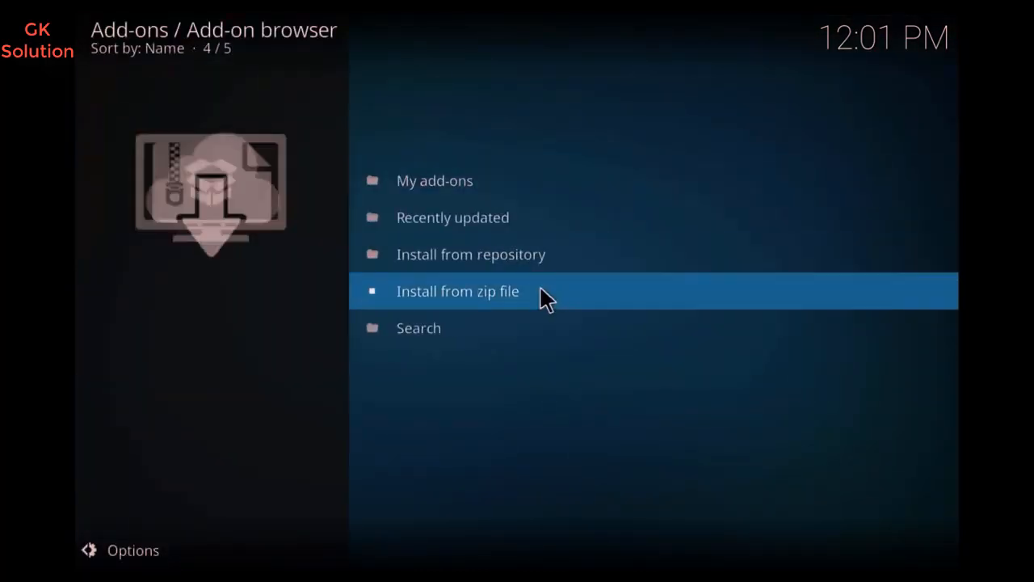
left_click(519, 297)
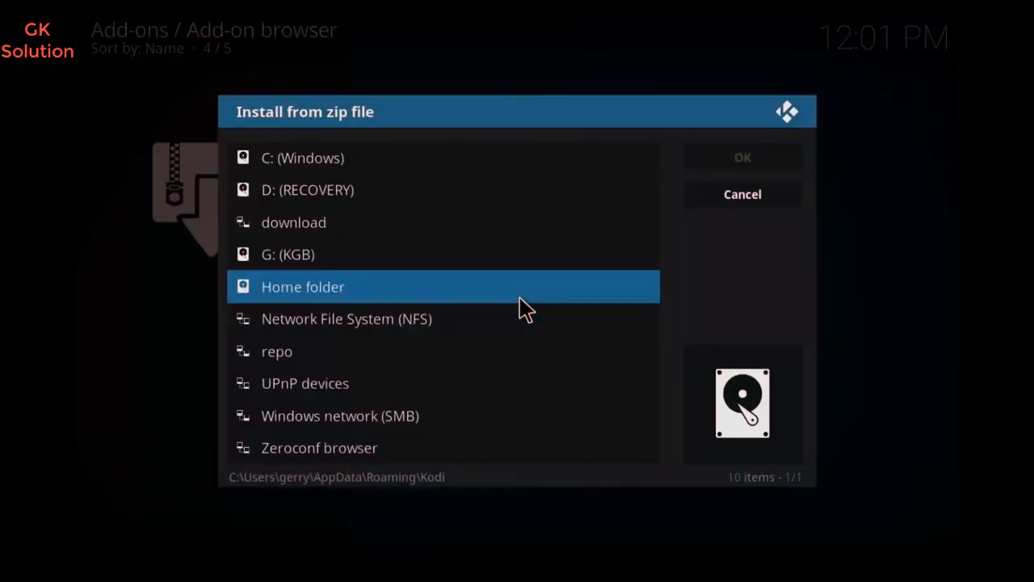
left_click(293, 352)
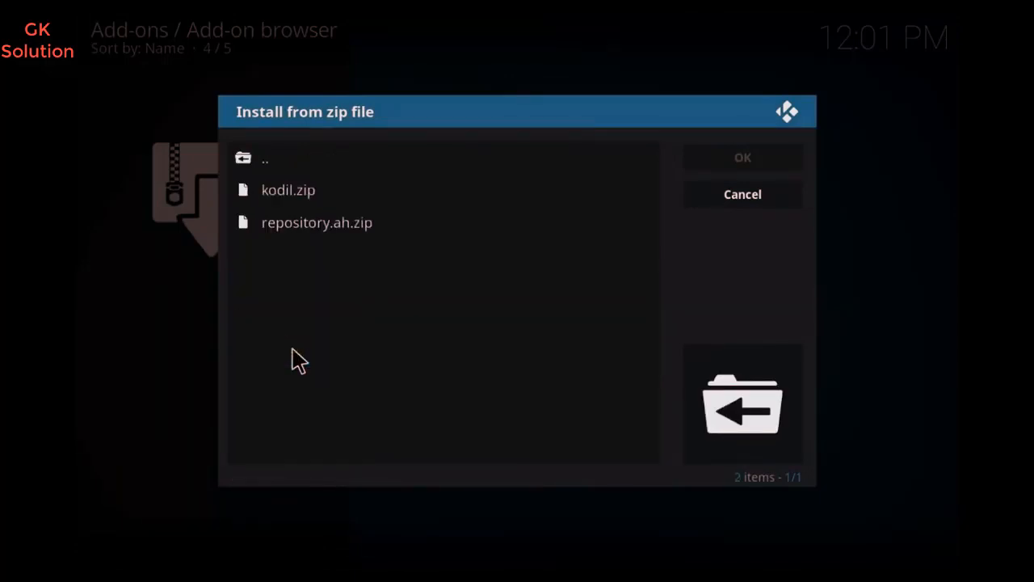
left_click(299, 196)
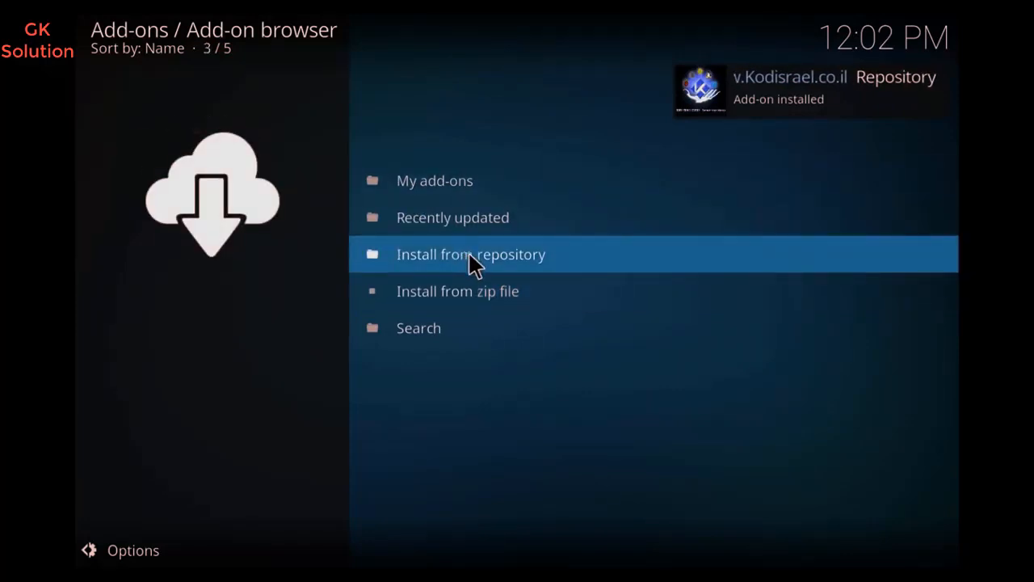
Step: Install the tknorris Release Repository from the add-on repositories offered by the Kodil (Kodisrael) Repository
left_click(468, 251)
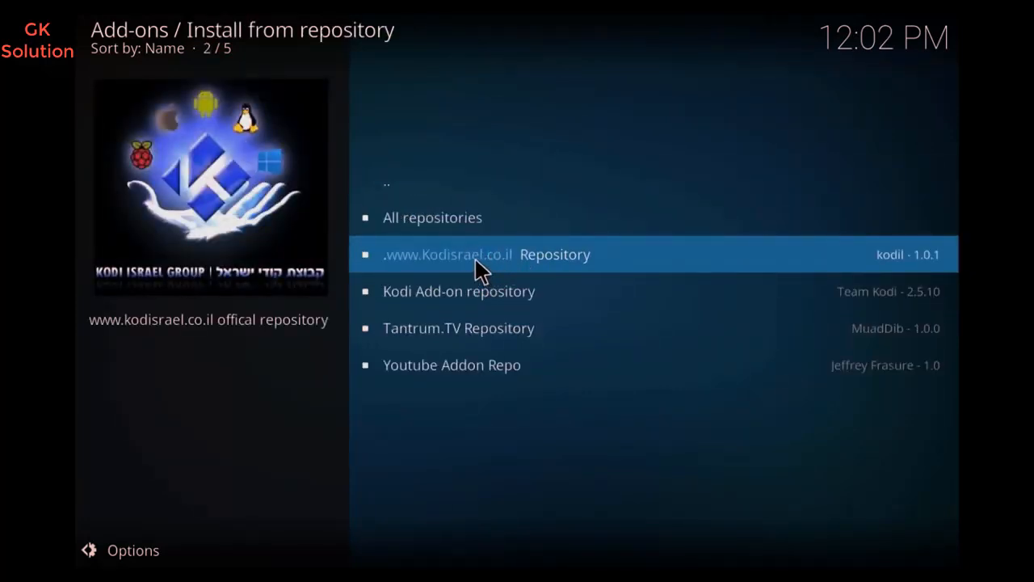
left_click(475, 258)
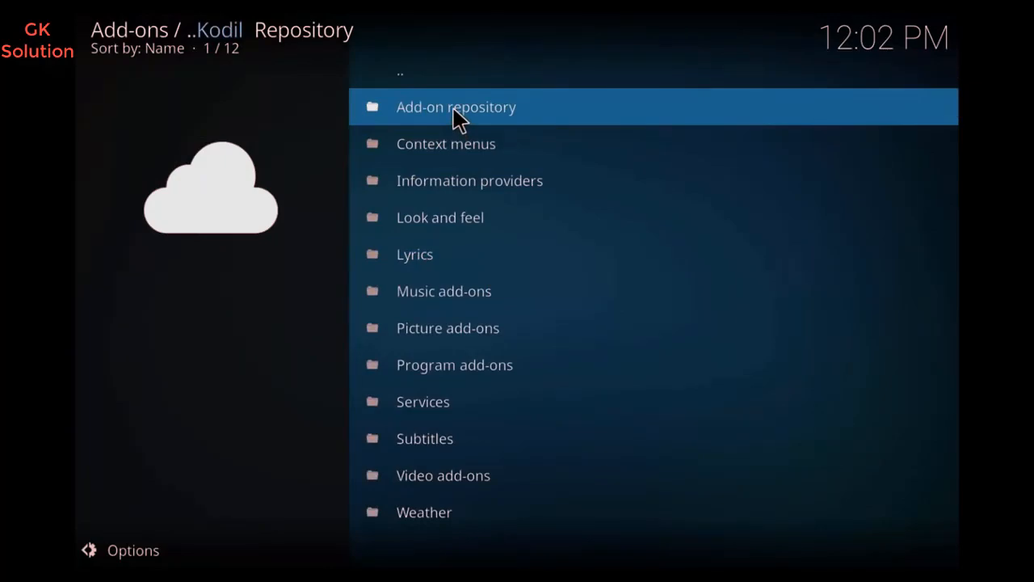
left_click(454, 108)
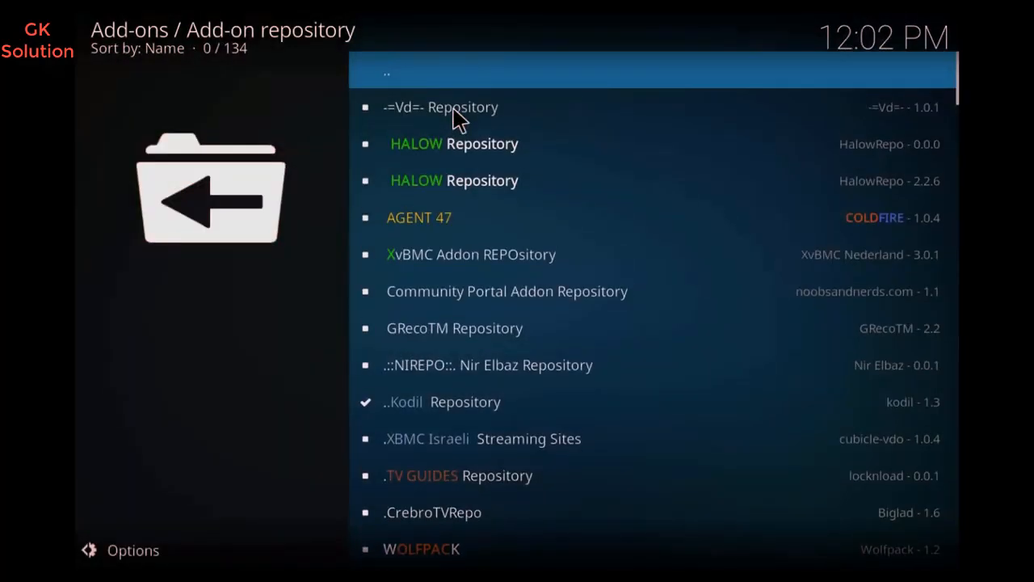
left_click_drag(954, 94, 957, 472)
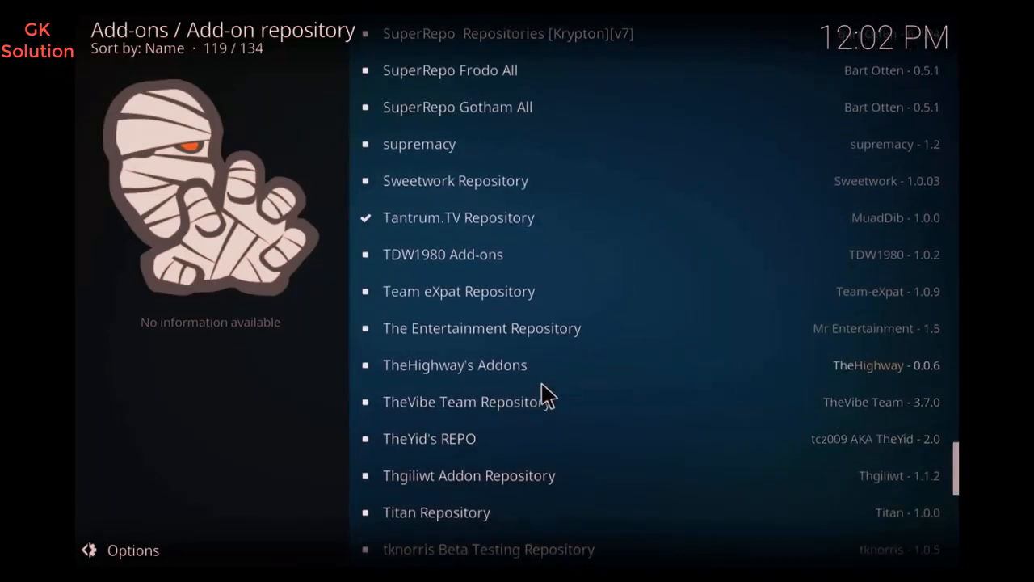
scroll(457, 319, "down", 3)
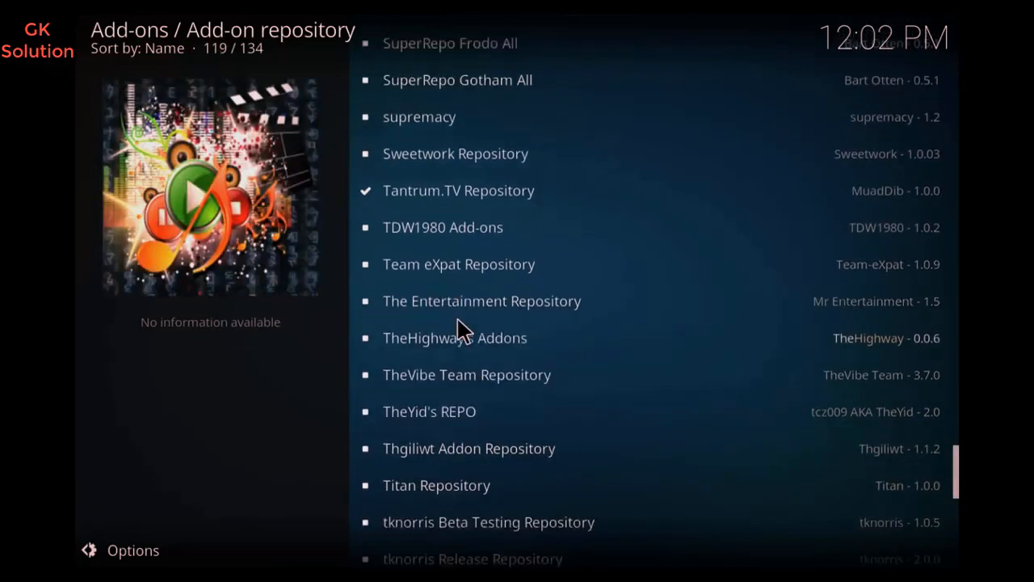
scroll(457, 318, "down", 1)
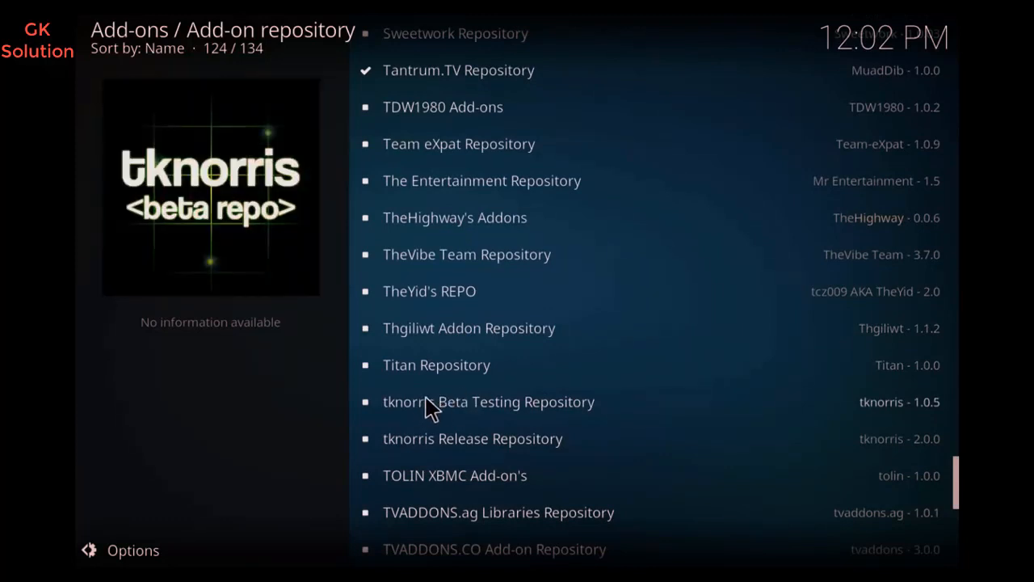
left_click(448, 439)
left_click(762, 461)
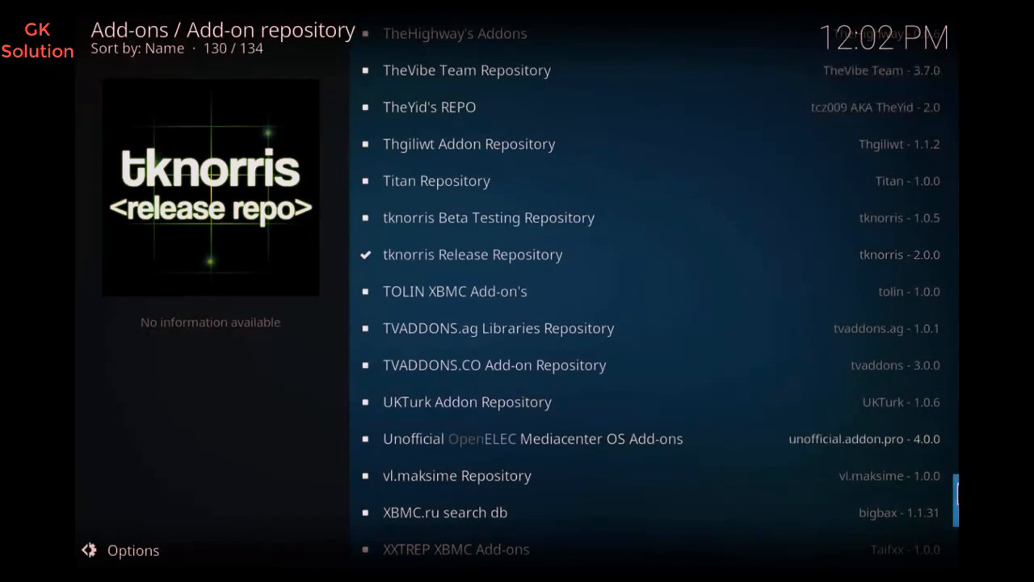
Step: Install the Exodus video add-on from the tknorris Release Repository, choosing version 4.1.09
left_click_drag(956, 497, 956, 78)
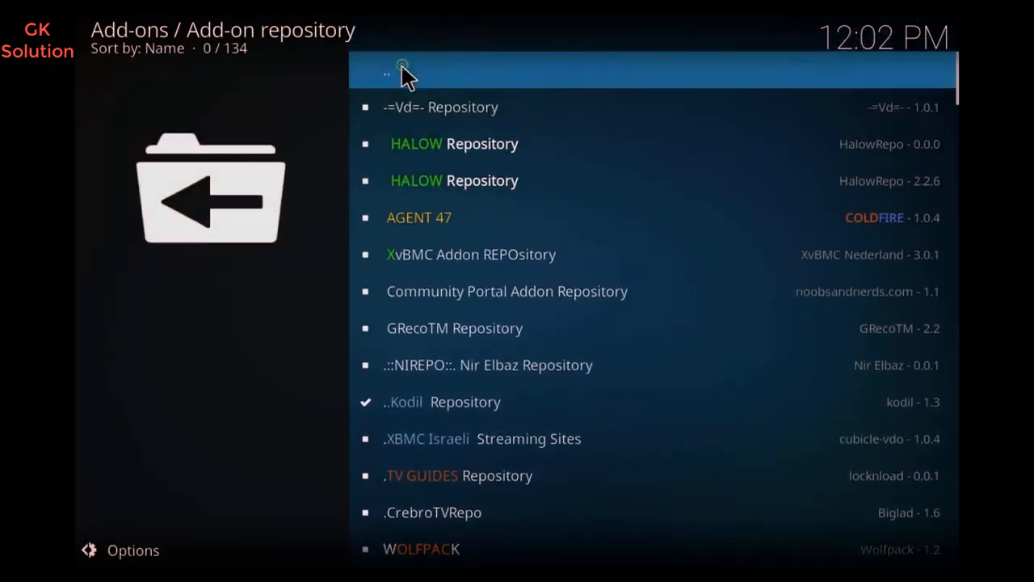
left_click(403, 68)
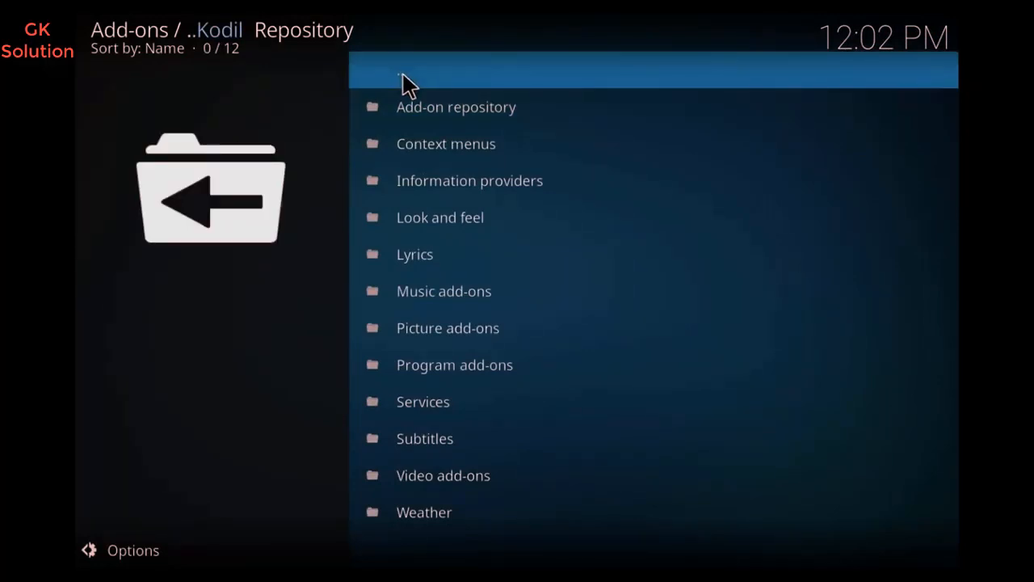
left_click(402, 75)
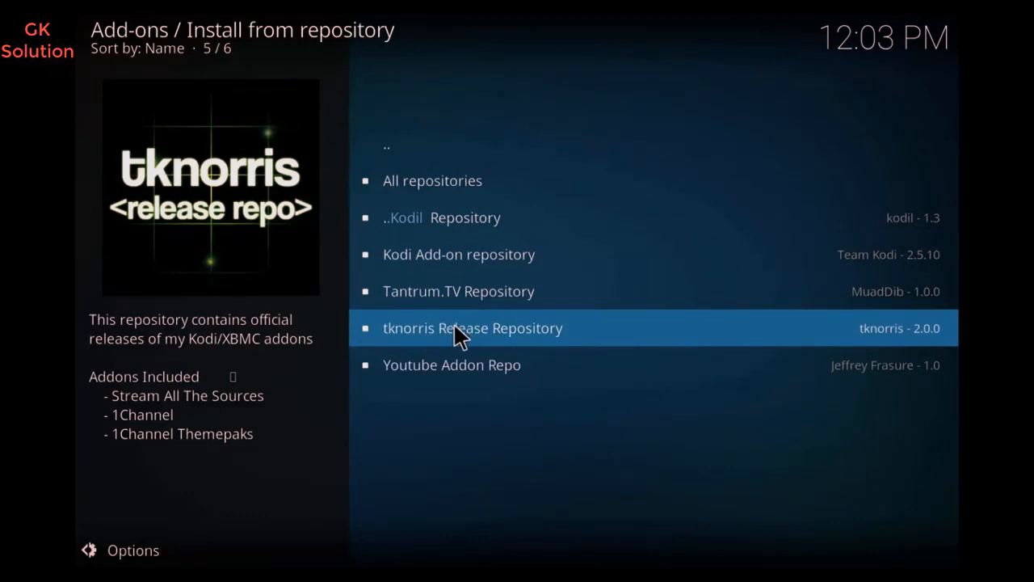
left_click(458, 335)
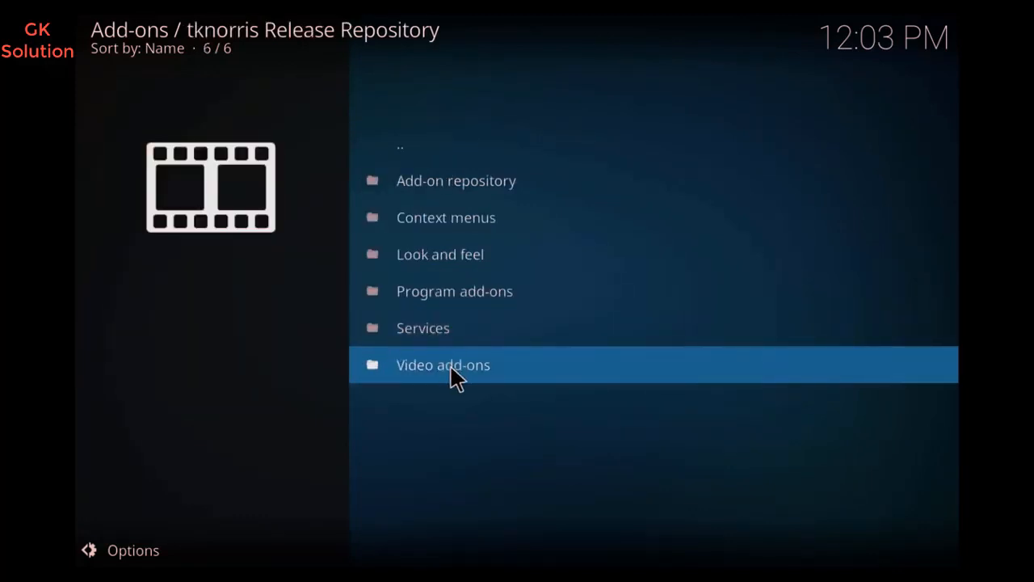
left_click(452, 368)
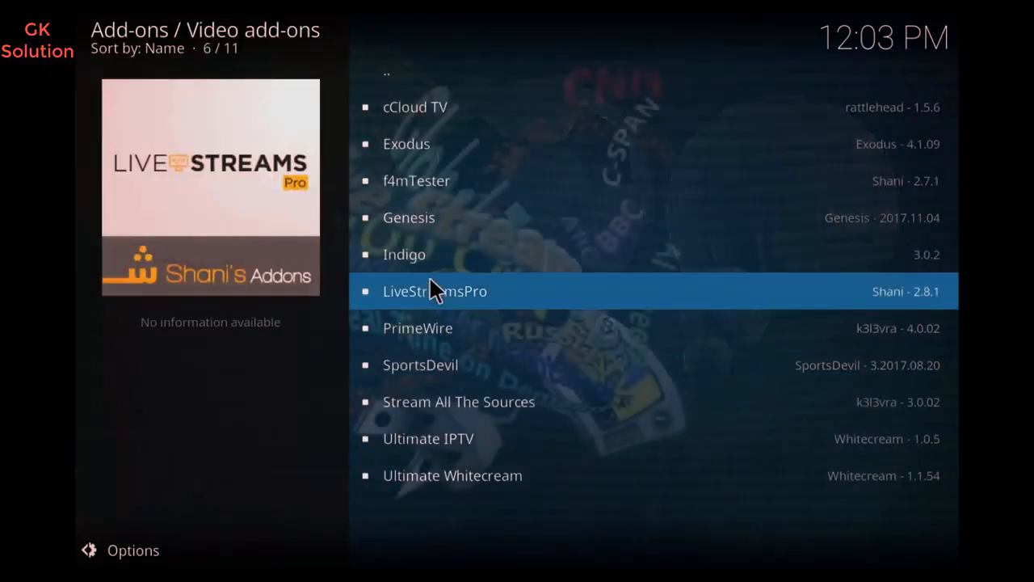
left_click(424, 154)
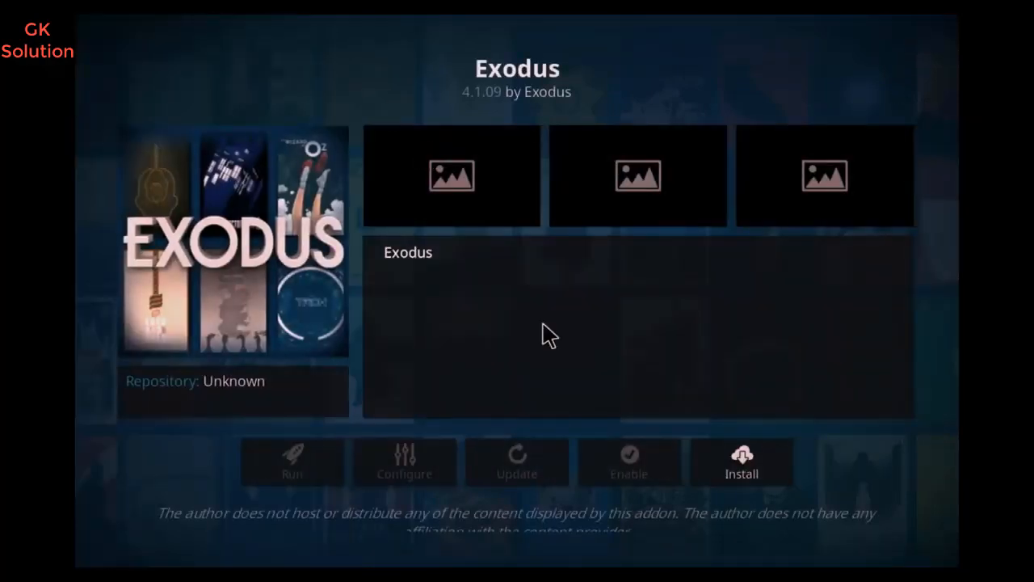
left_click(764, 453)
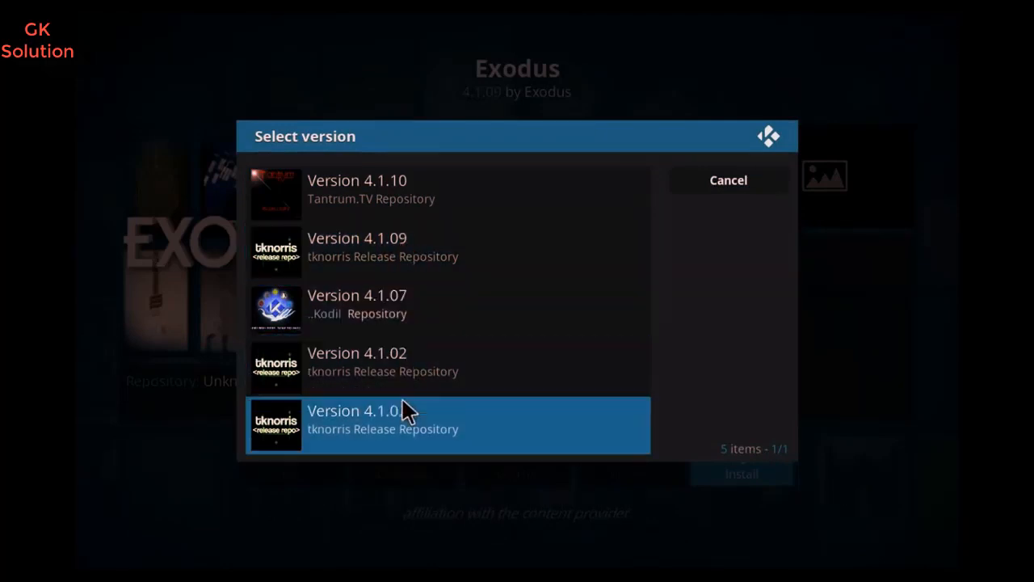
left_click(399, 244)
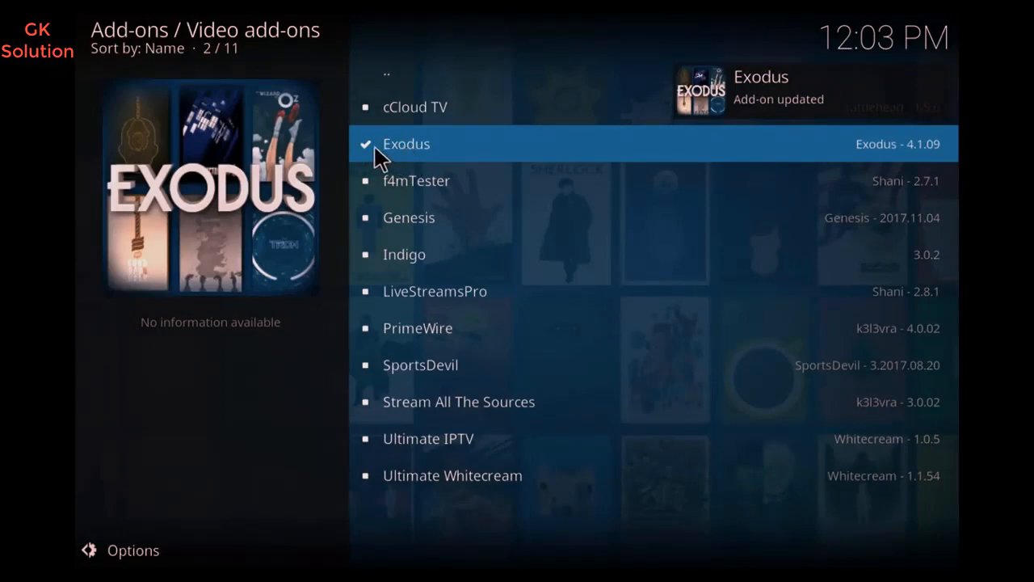
Step: Open the installed Exodus add-on to view its main list of categories
left_click(395, 146)
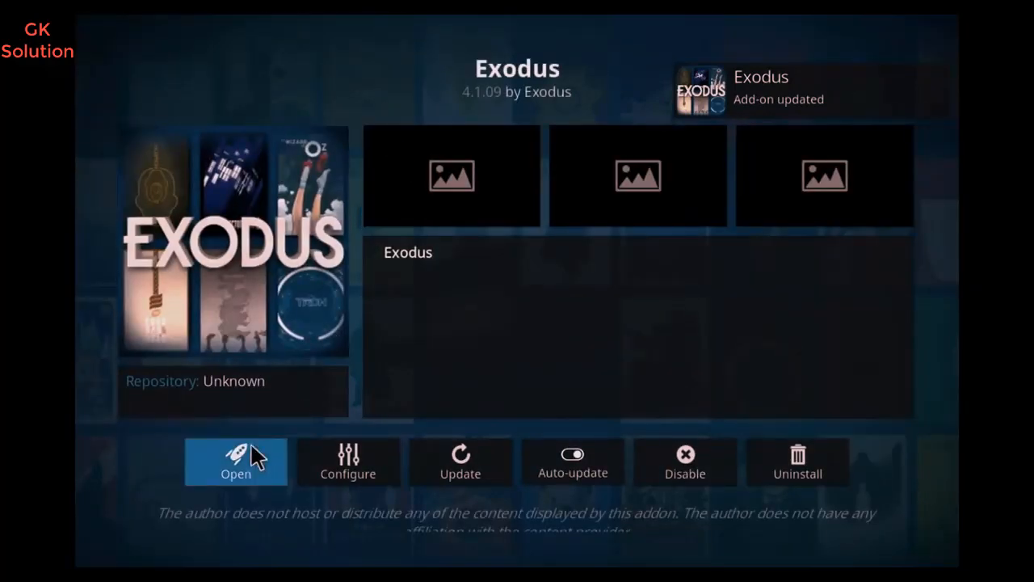
left_click(251, 454)
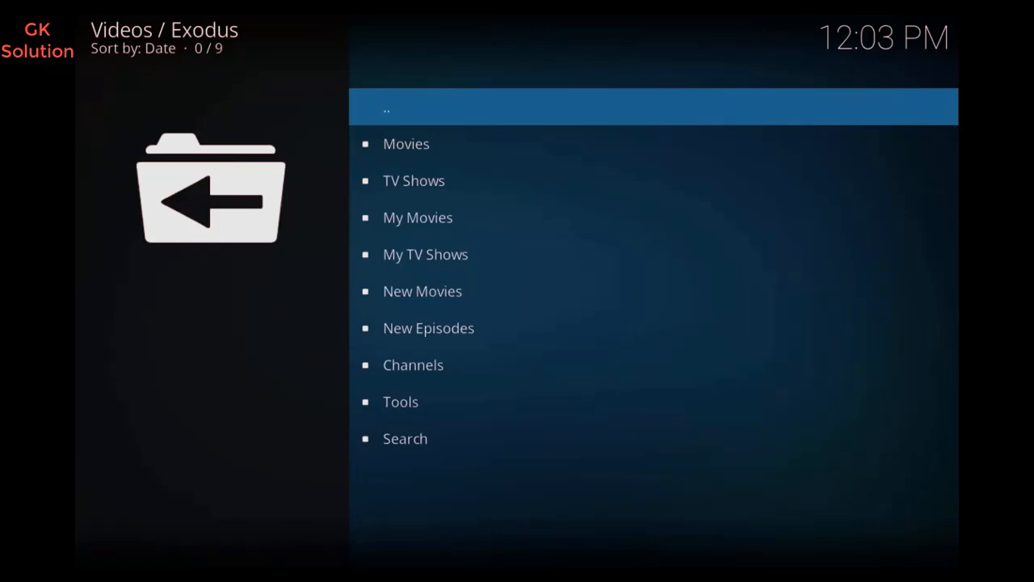
key("alt+Tab")
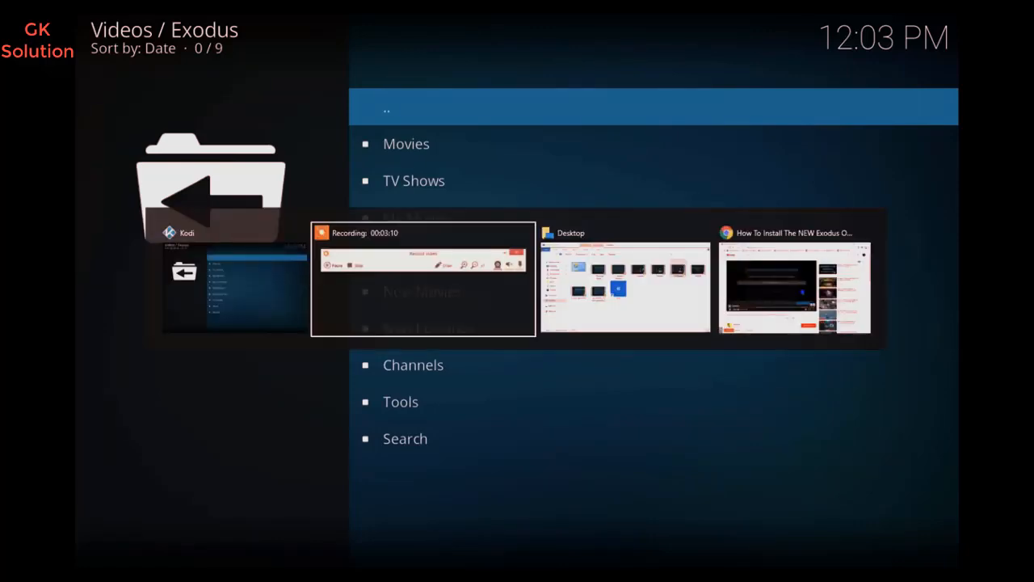